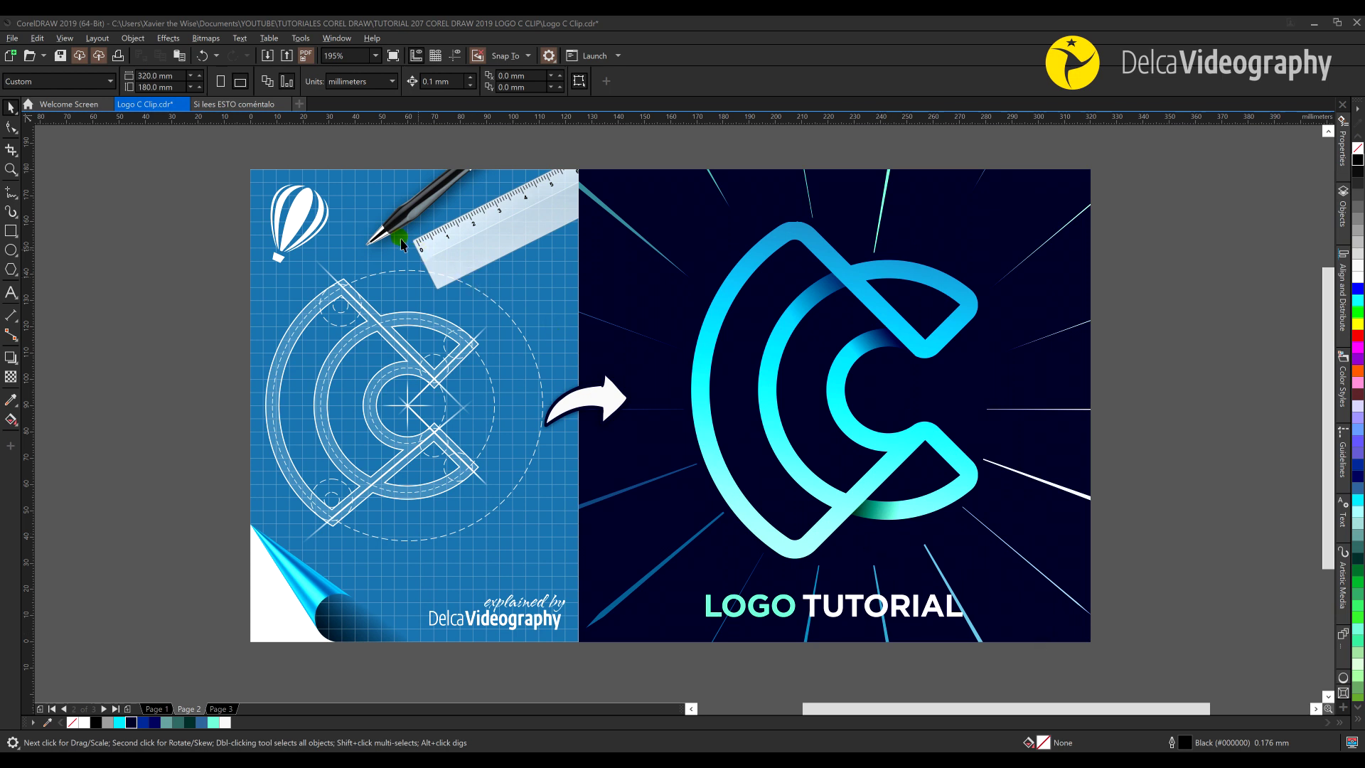
Switch to the blank document "Si lees ESTO coméntalo" and enable snapping to guidelines
click(233, 106)
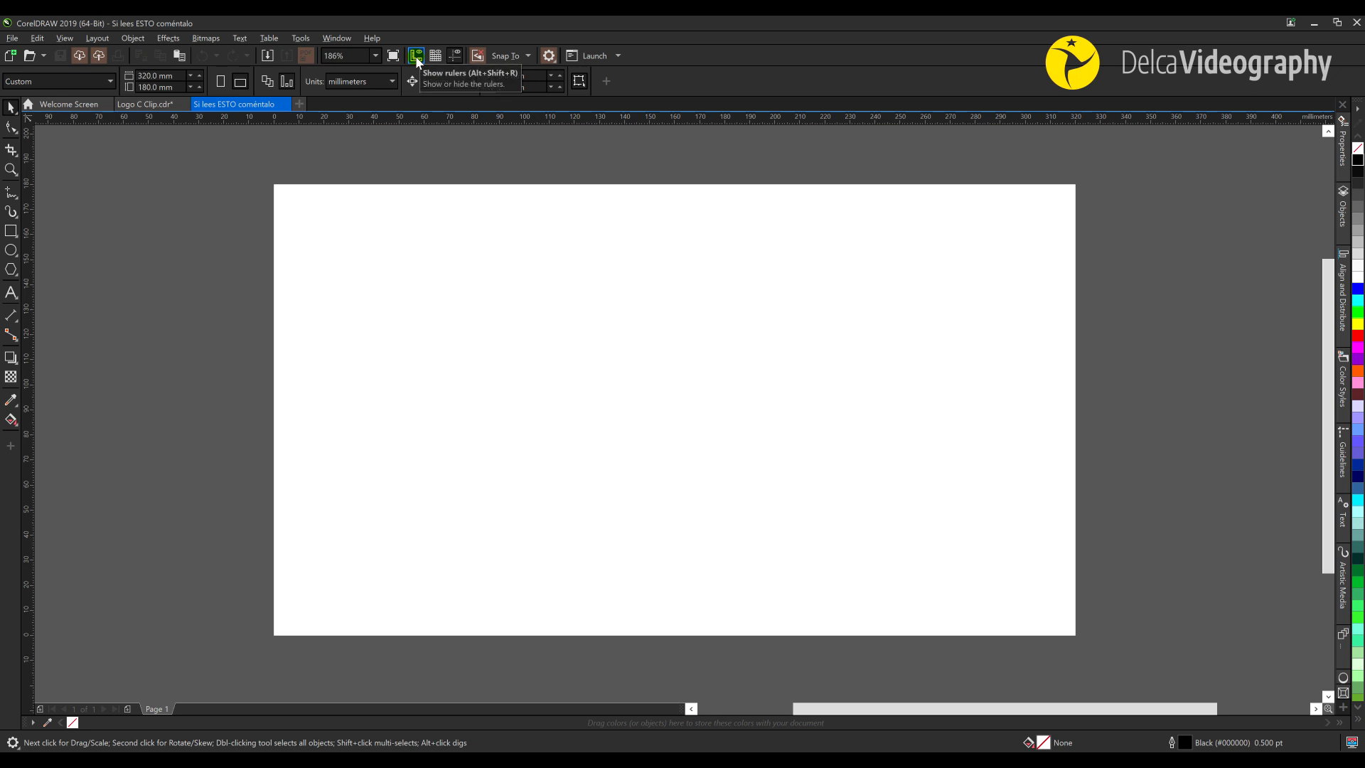
click(528, 57)
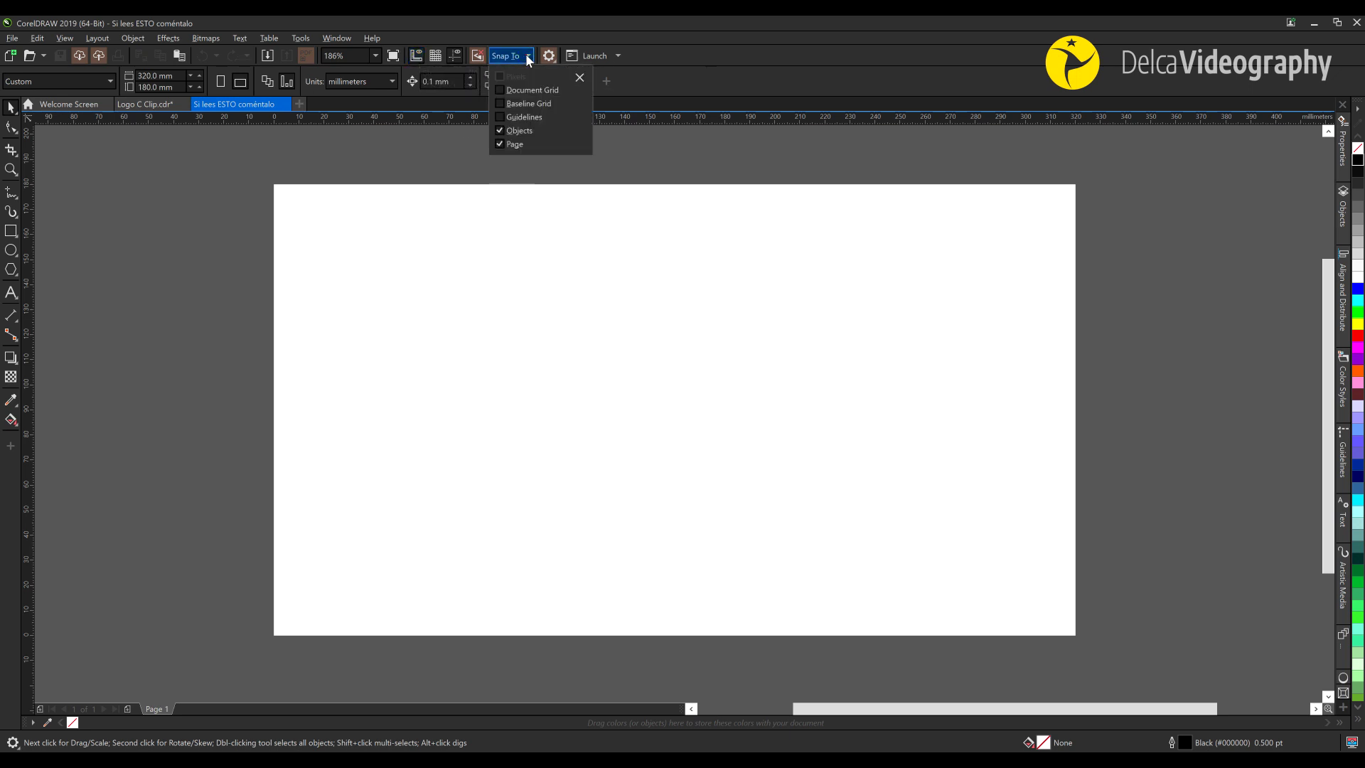
click(500, 118)
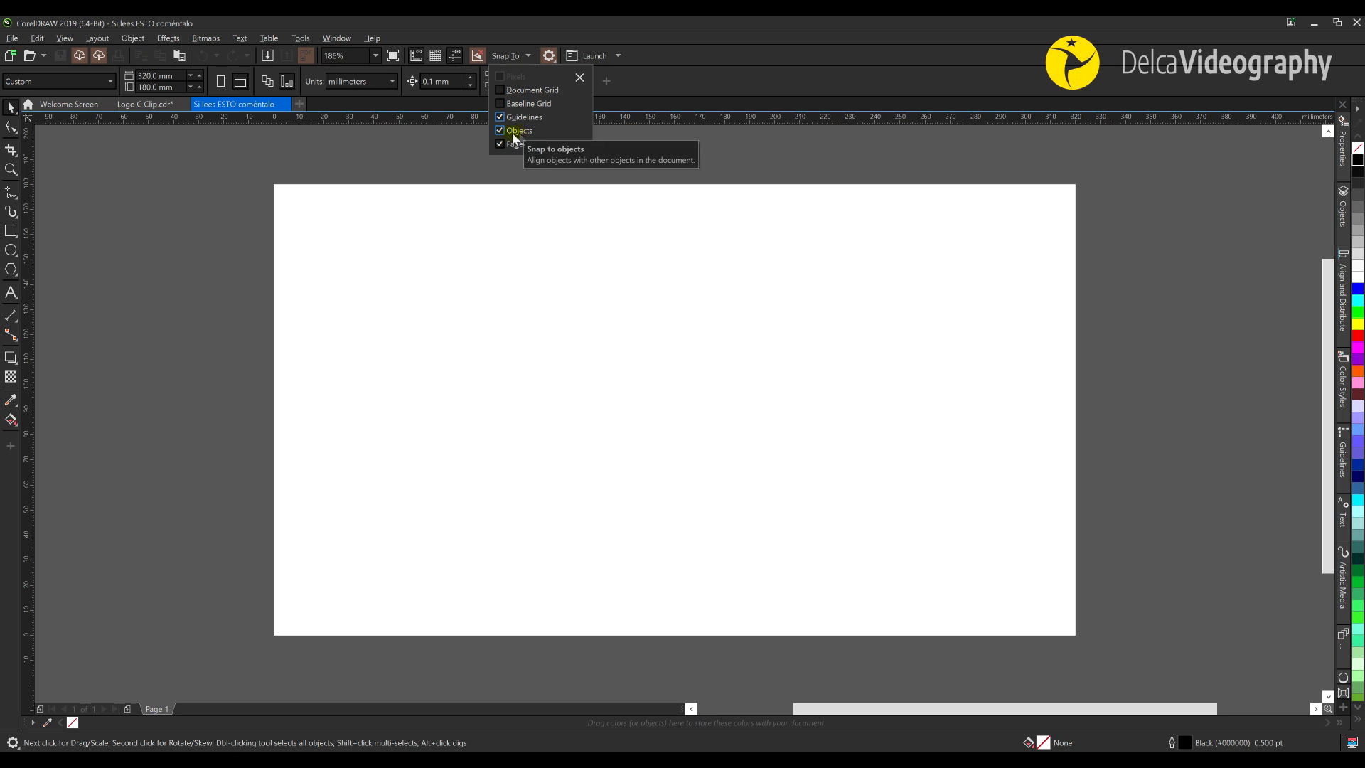
click(462, 140)
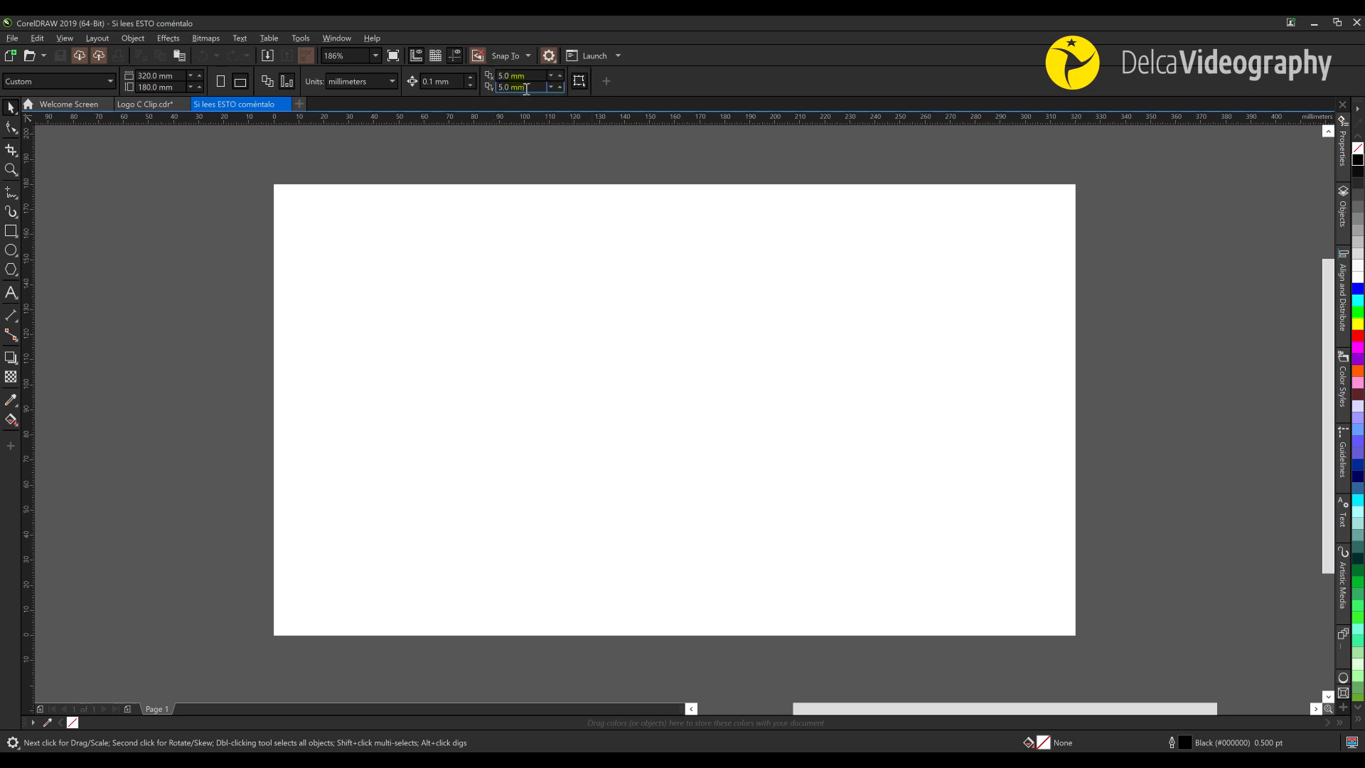
Set the horizontal and vertical duplicate distances to 0 mm
key(shift+Tab)
text(0)
key(Tab)
text(0)
key(Return)
Add the Corners docker to the workspace and collapse it
click(336, 40)
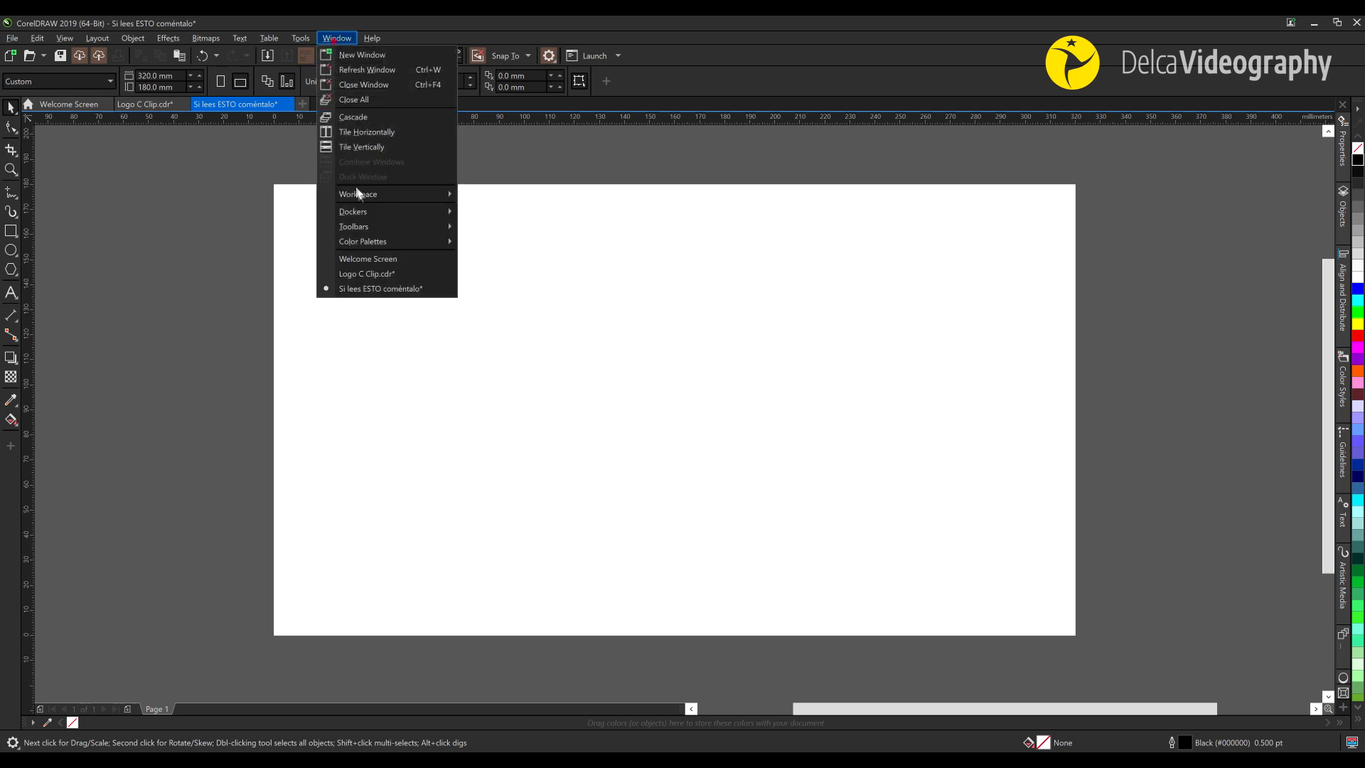
mouse_move(382, 211)
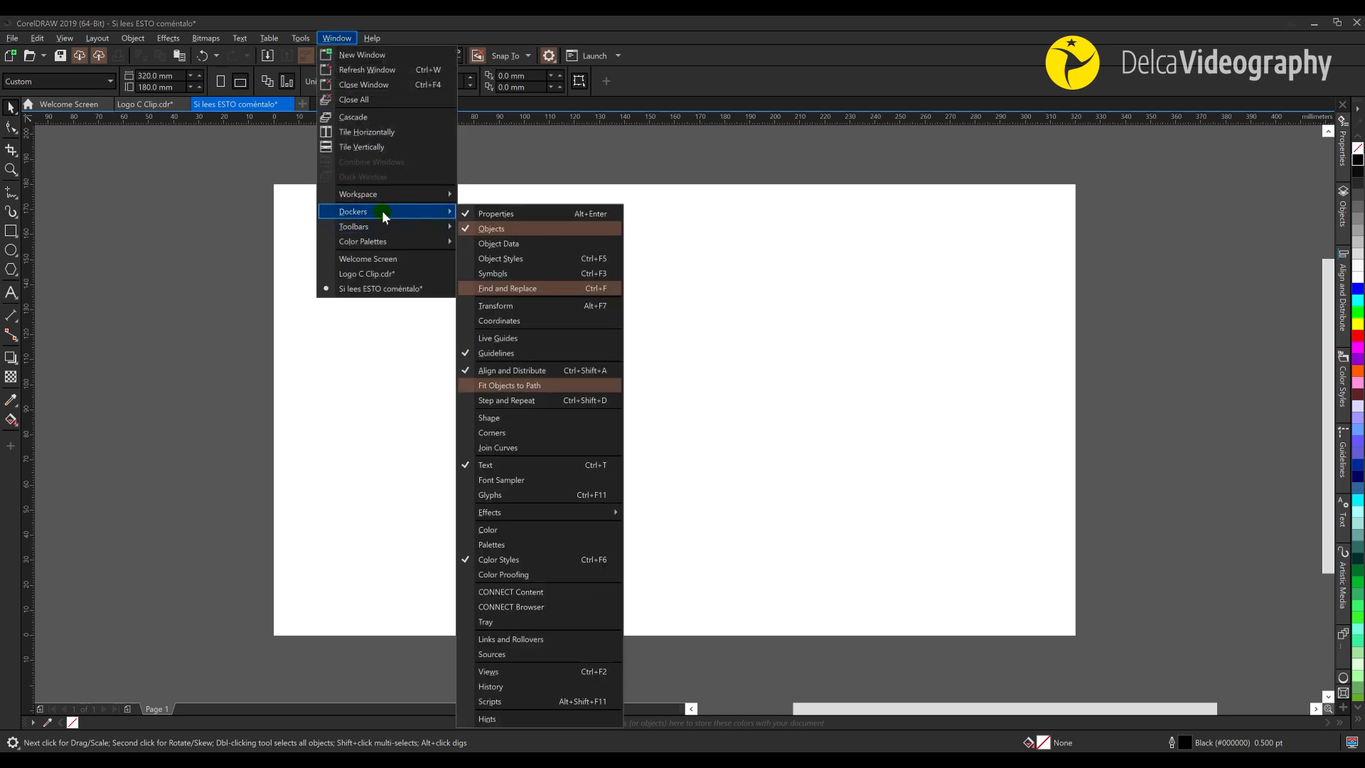
click(534, 432)
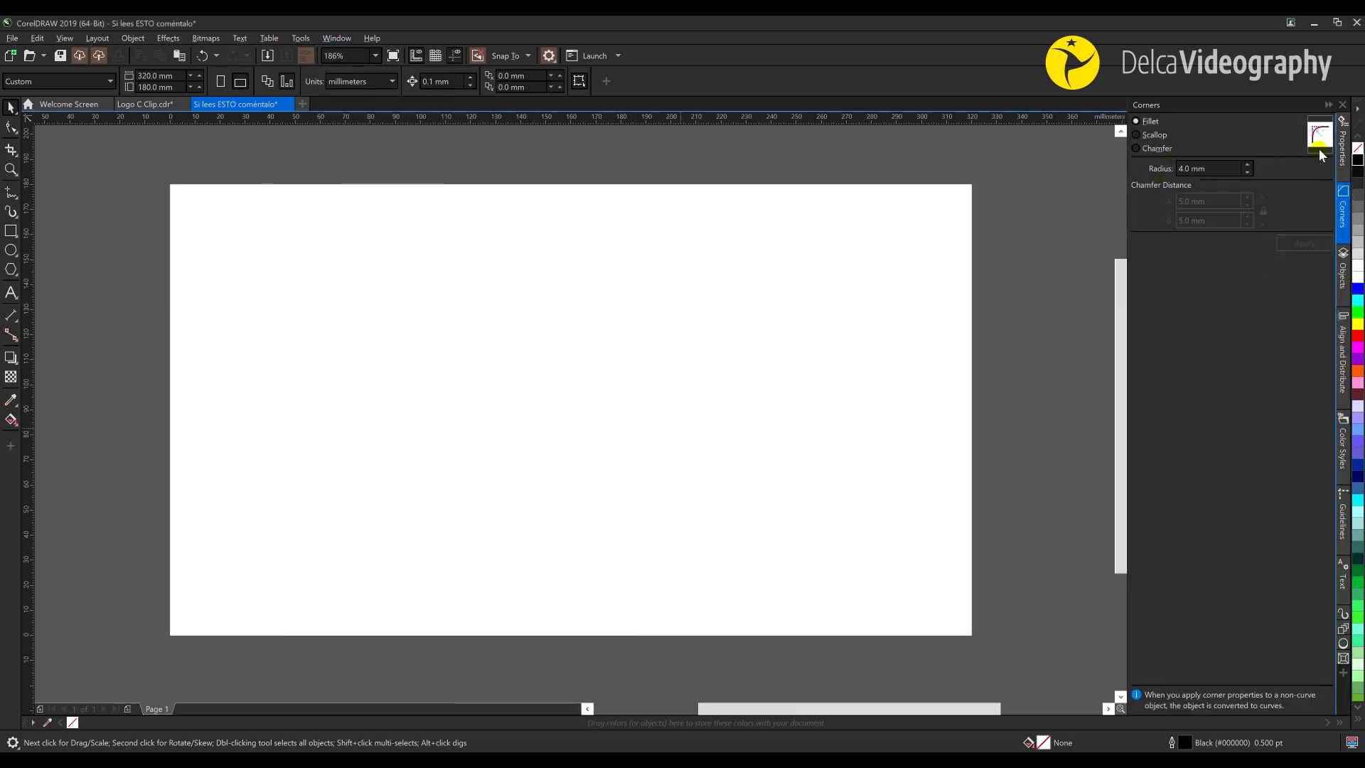
click(1328, 106)
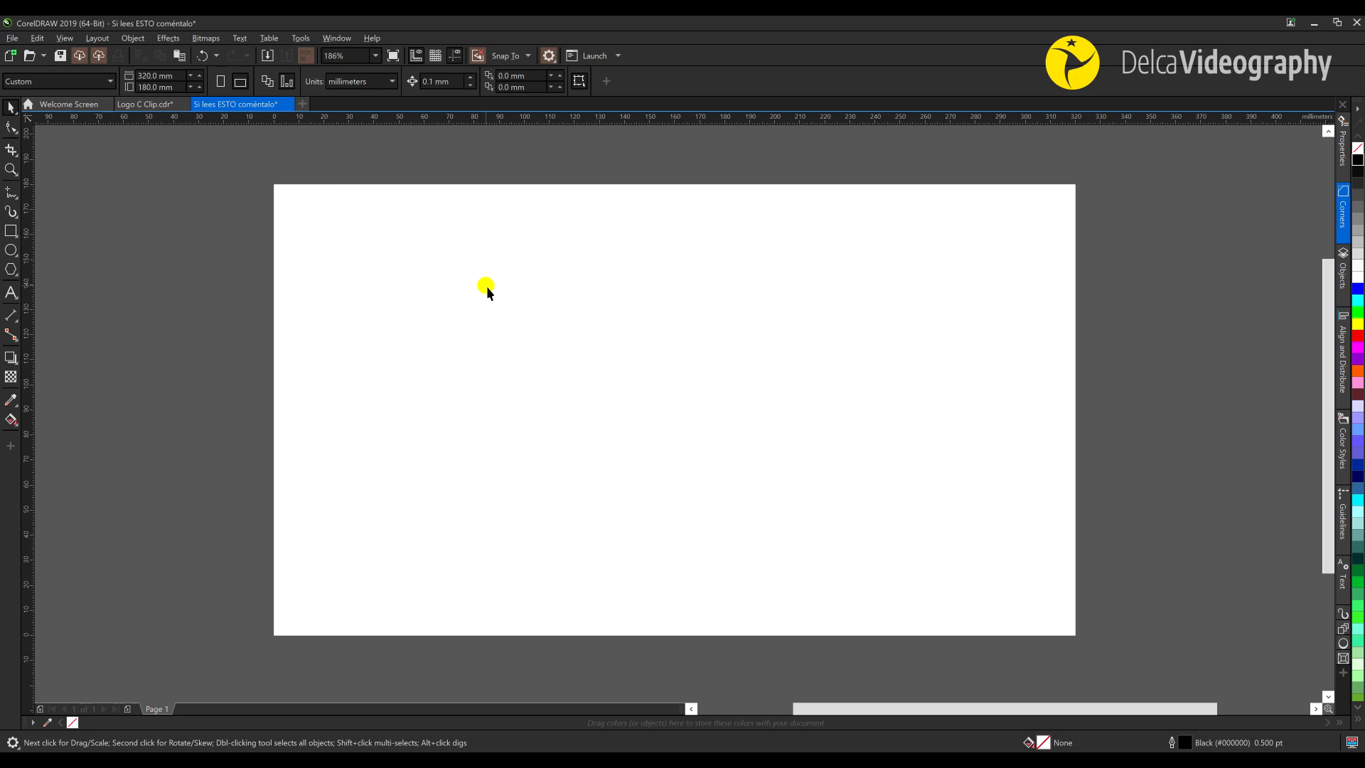
Draw a circle about 111 mm in diameter near the middle of the page
key(h)
drag(735, 472, 726, 479)
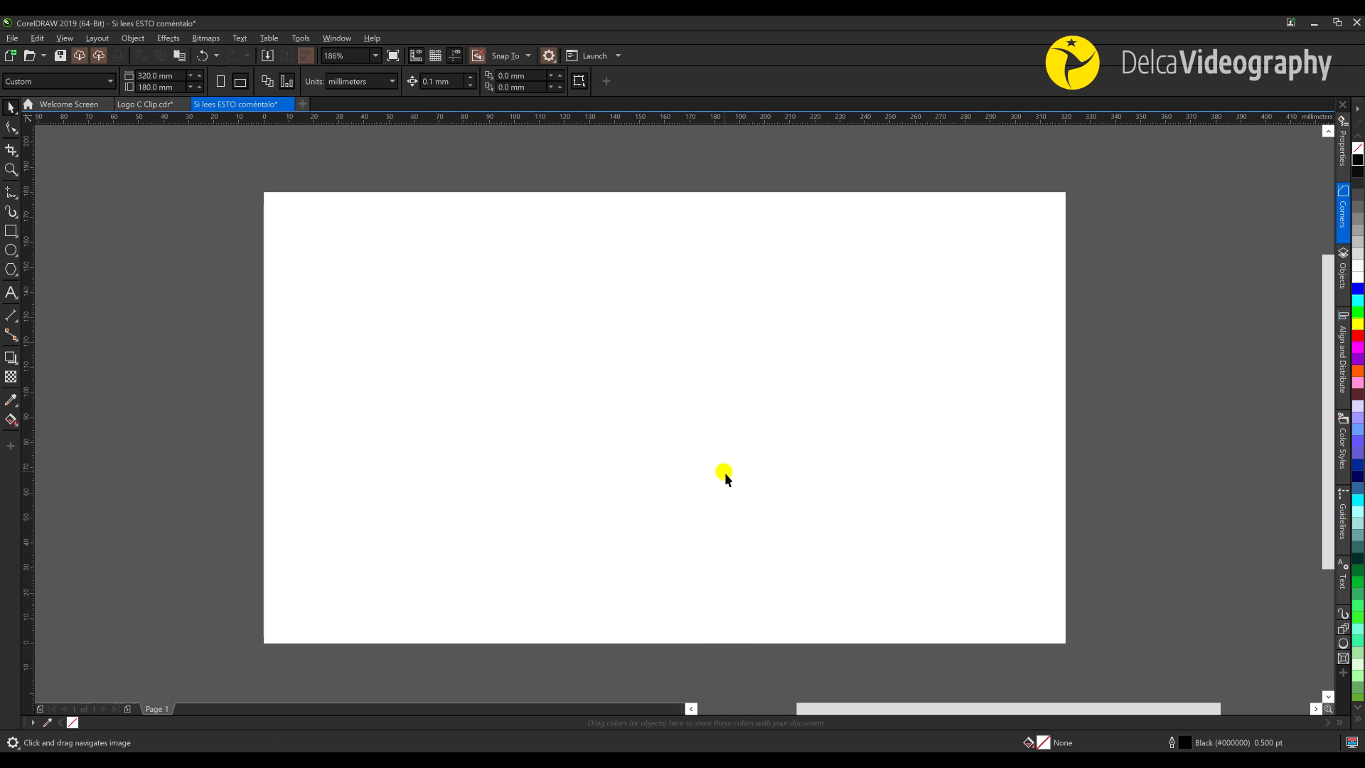
key(z)
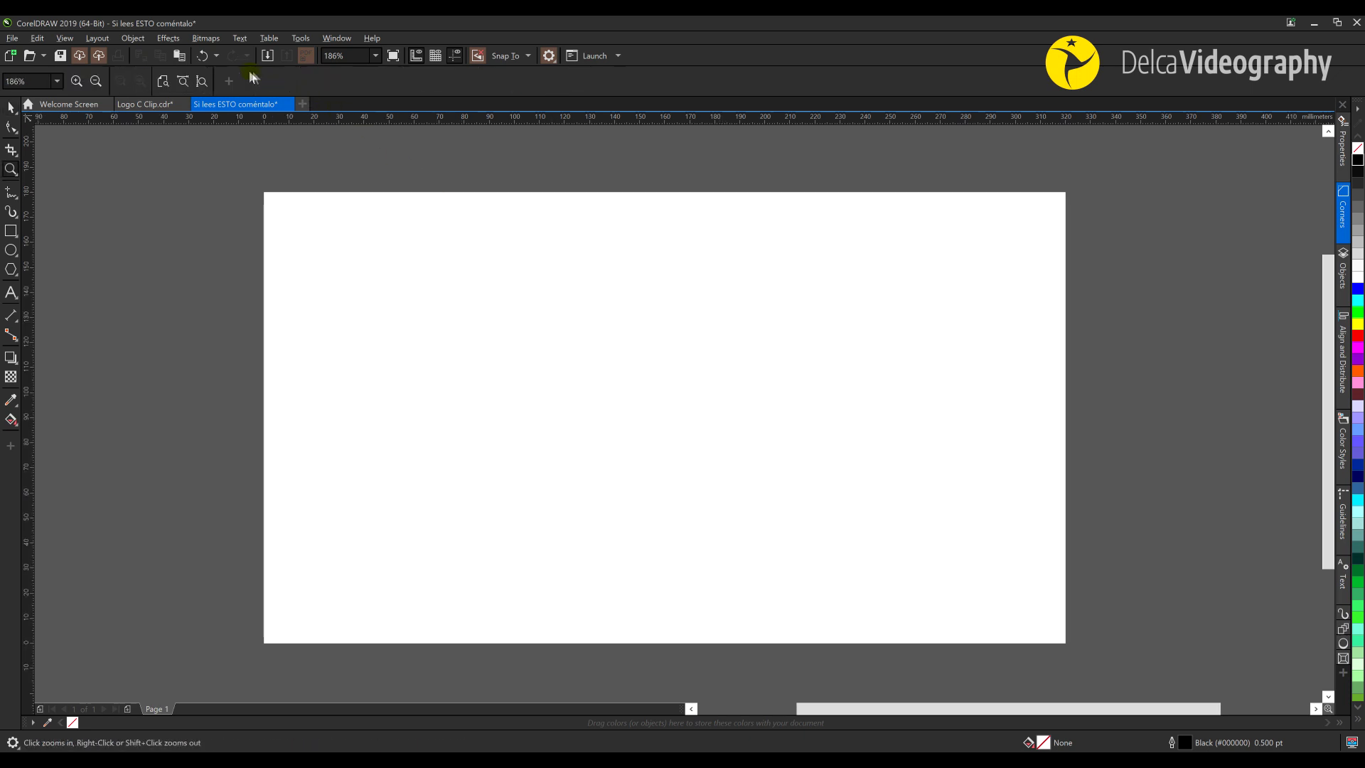
click(202, 84)
key(space)
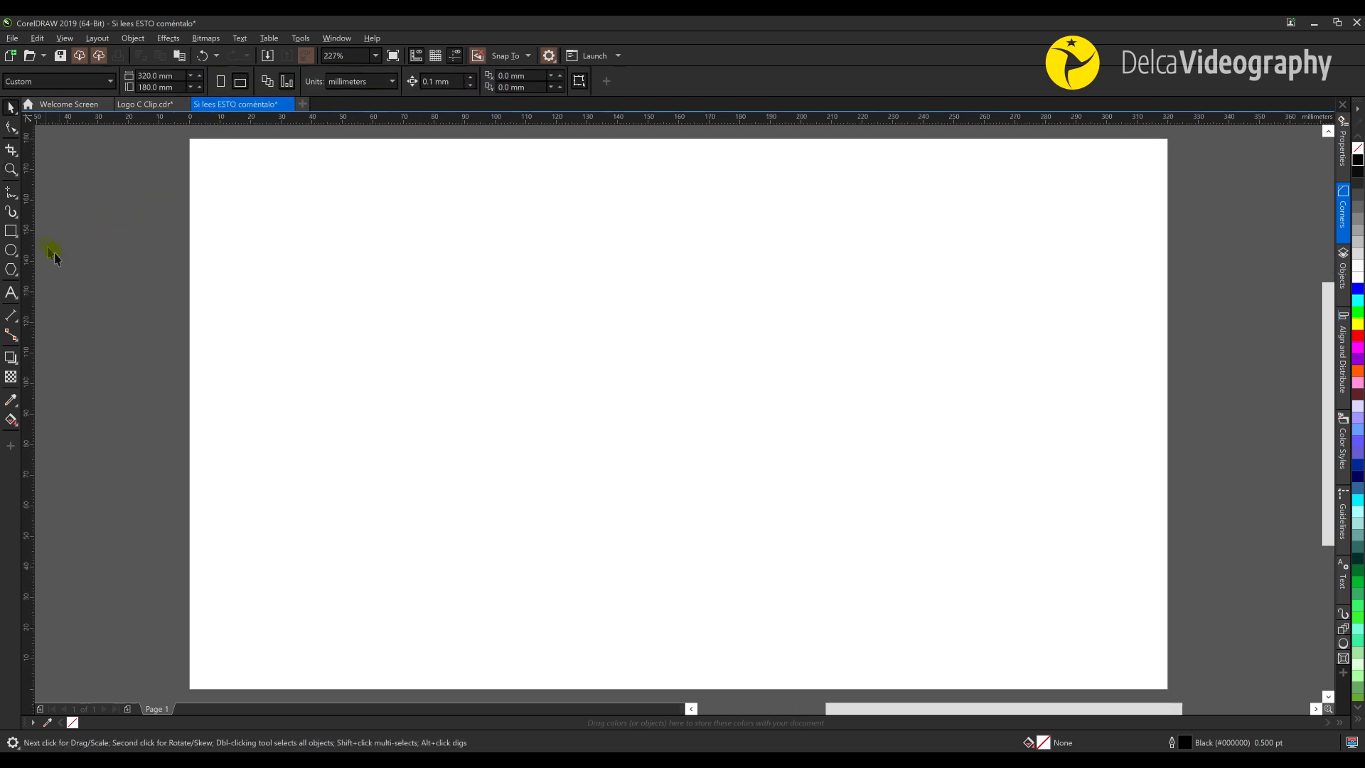
click(10, 252)
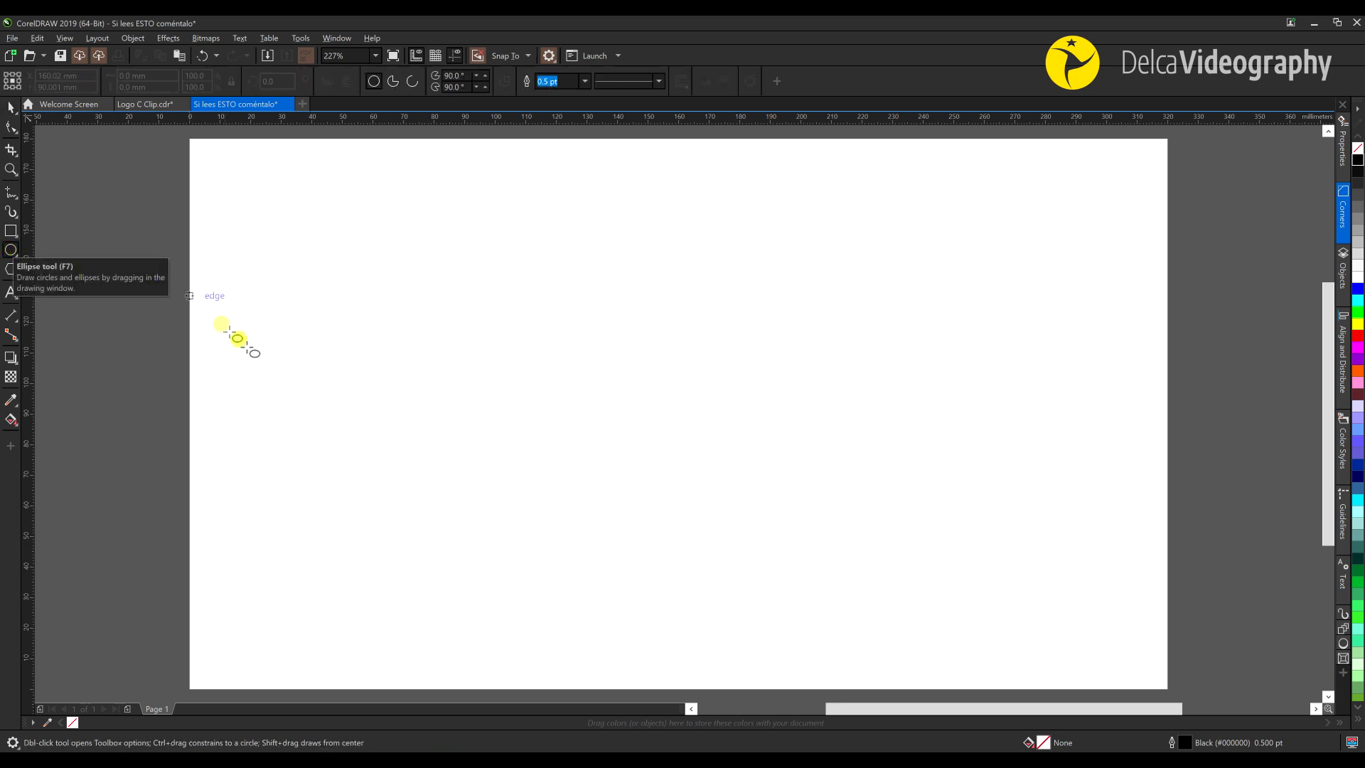
drag(685, 428, 860, 466)
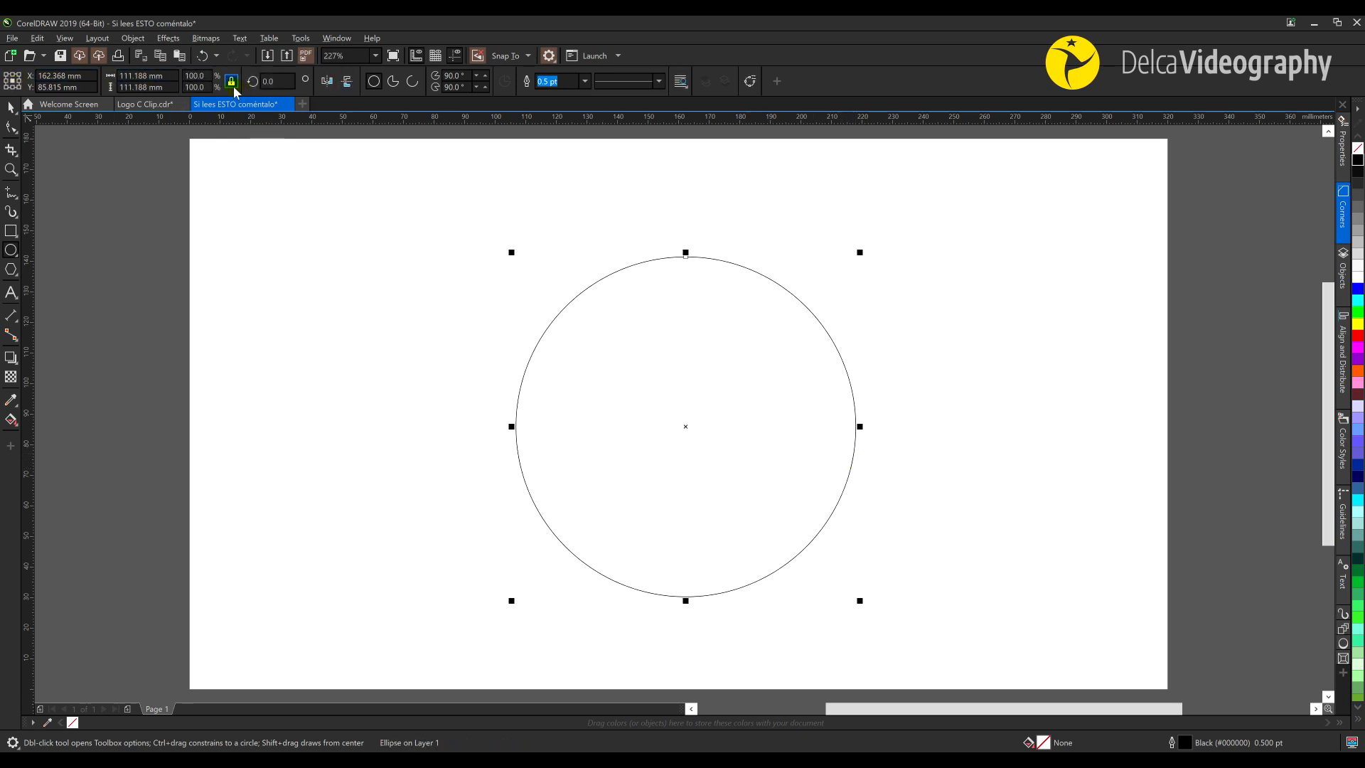
Set the circle's diameter to 143 mm and center it on the page
double_click(139, 76)
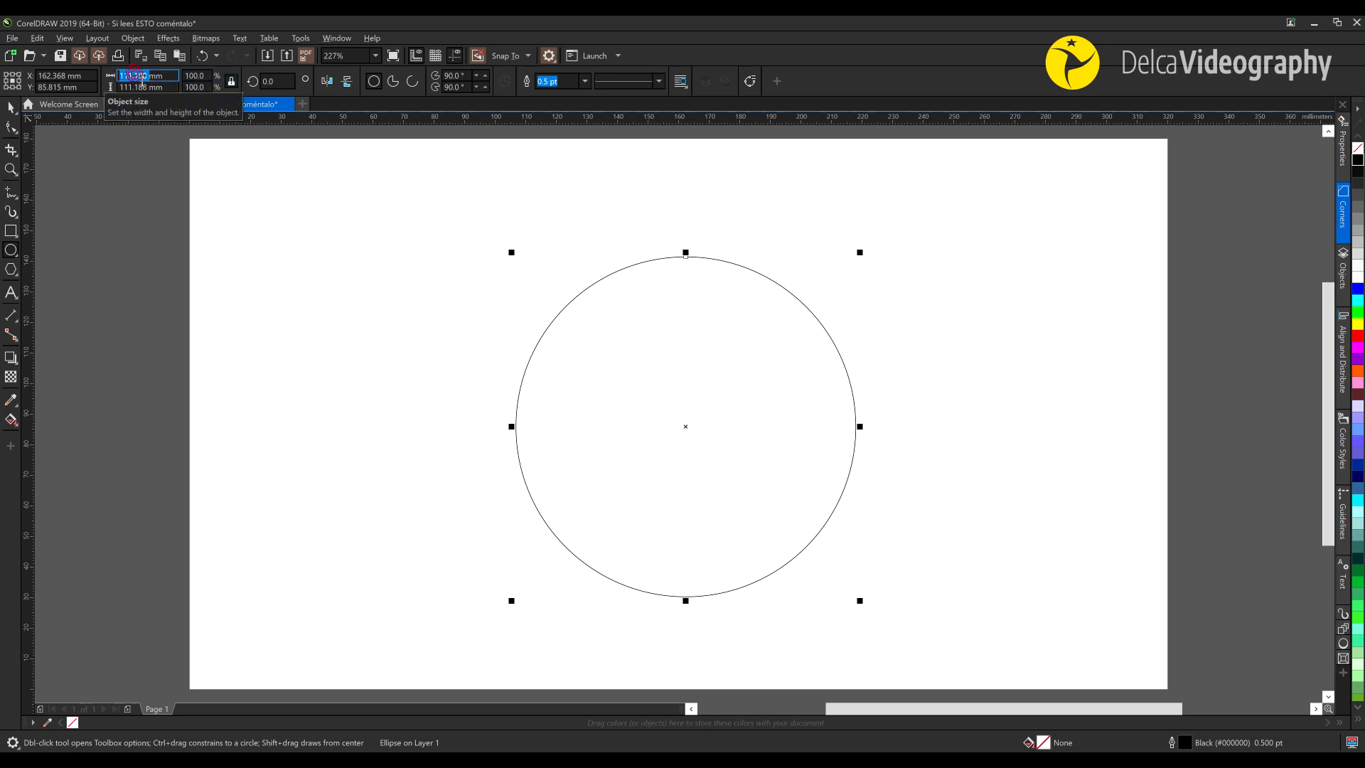
text(143)
key(Return)
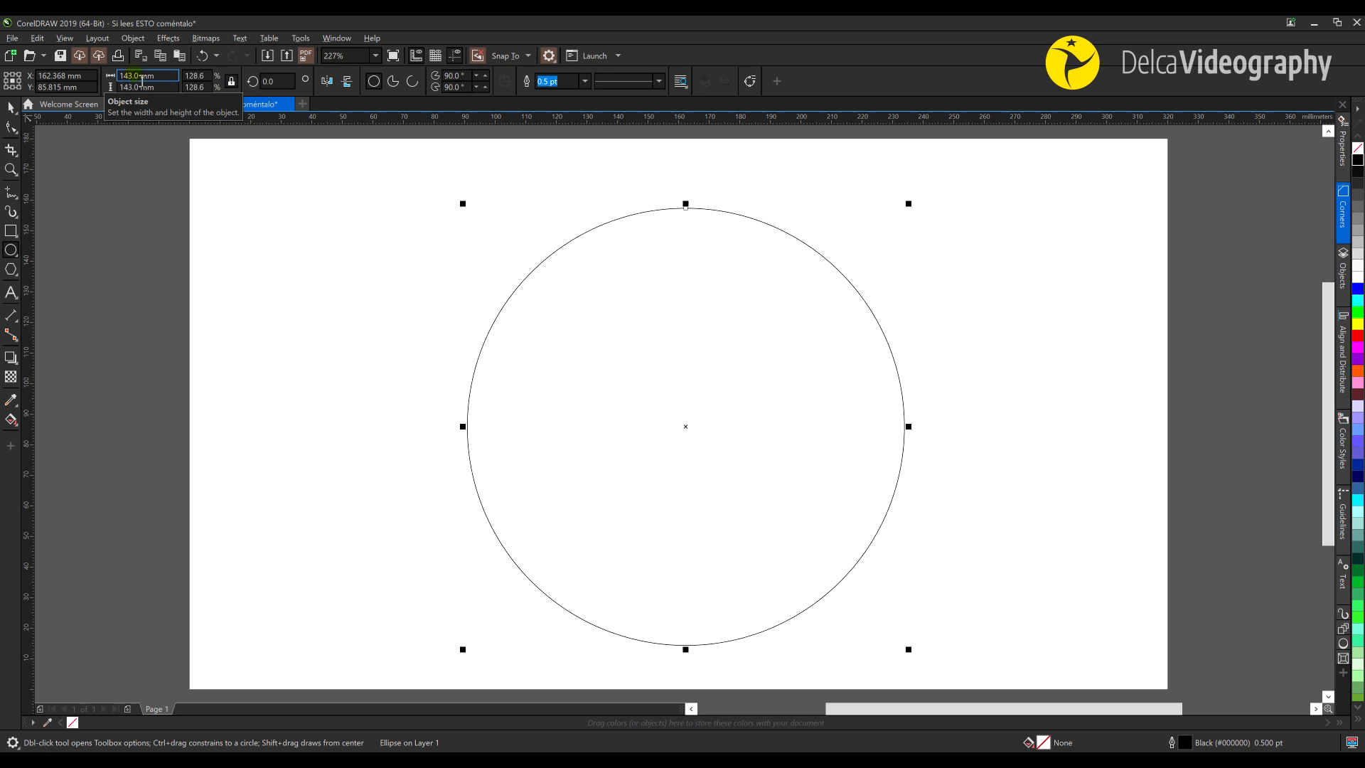
key(p)
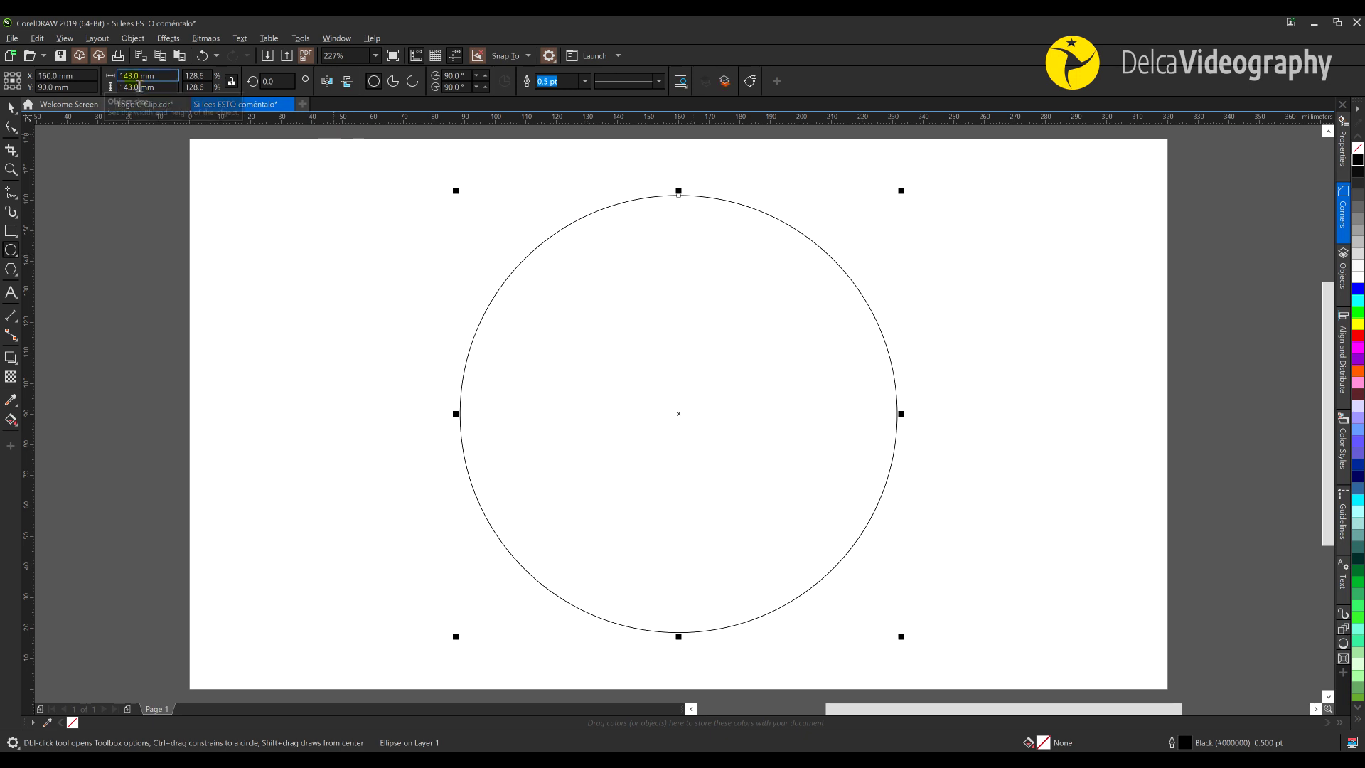
Create two concentric copies of the circle with diameters of 92 mm and 41 mm
double_click(130, 75)
text(92)
key(Return)
text(41)
key(Return)
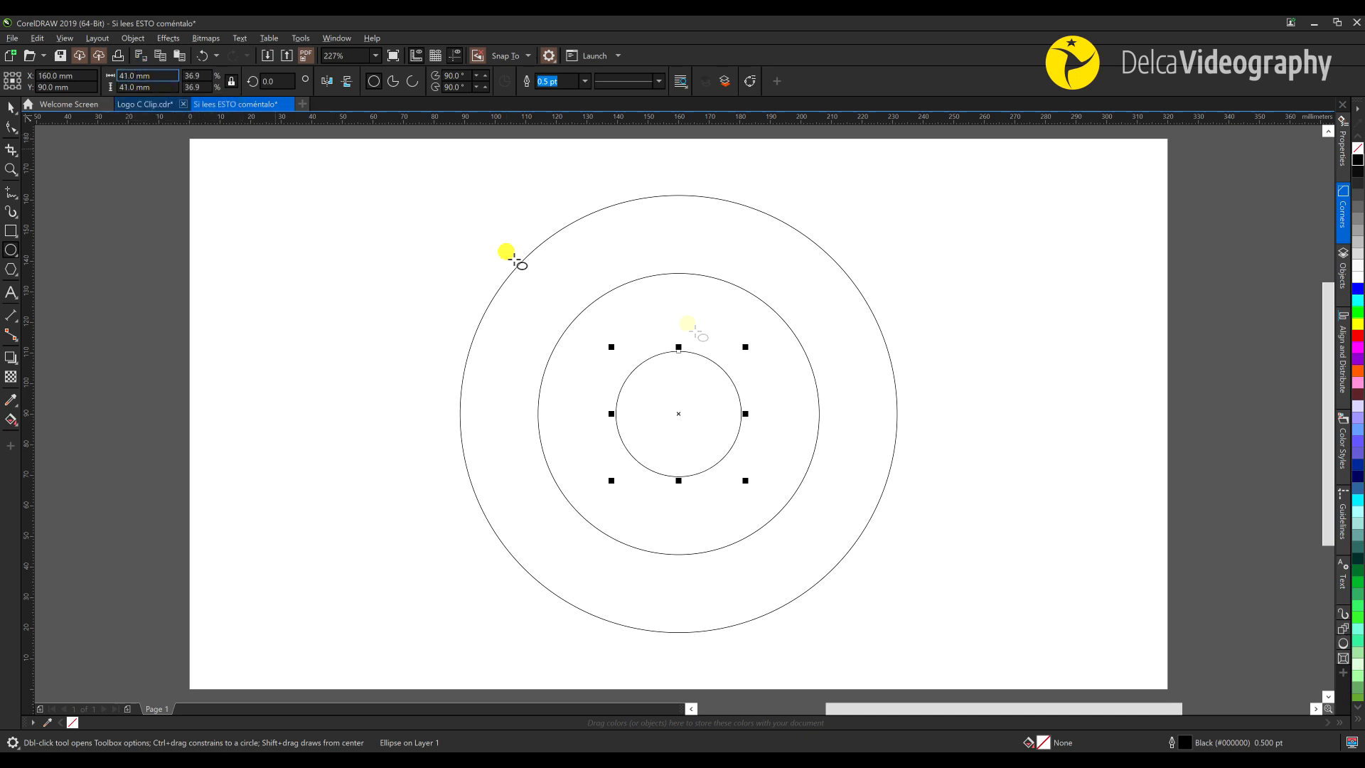
Set the innermost circle's diameter to 40 mm
drag(138, 76, 114, 77)
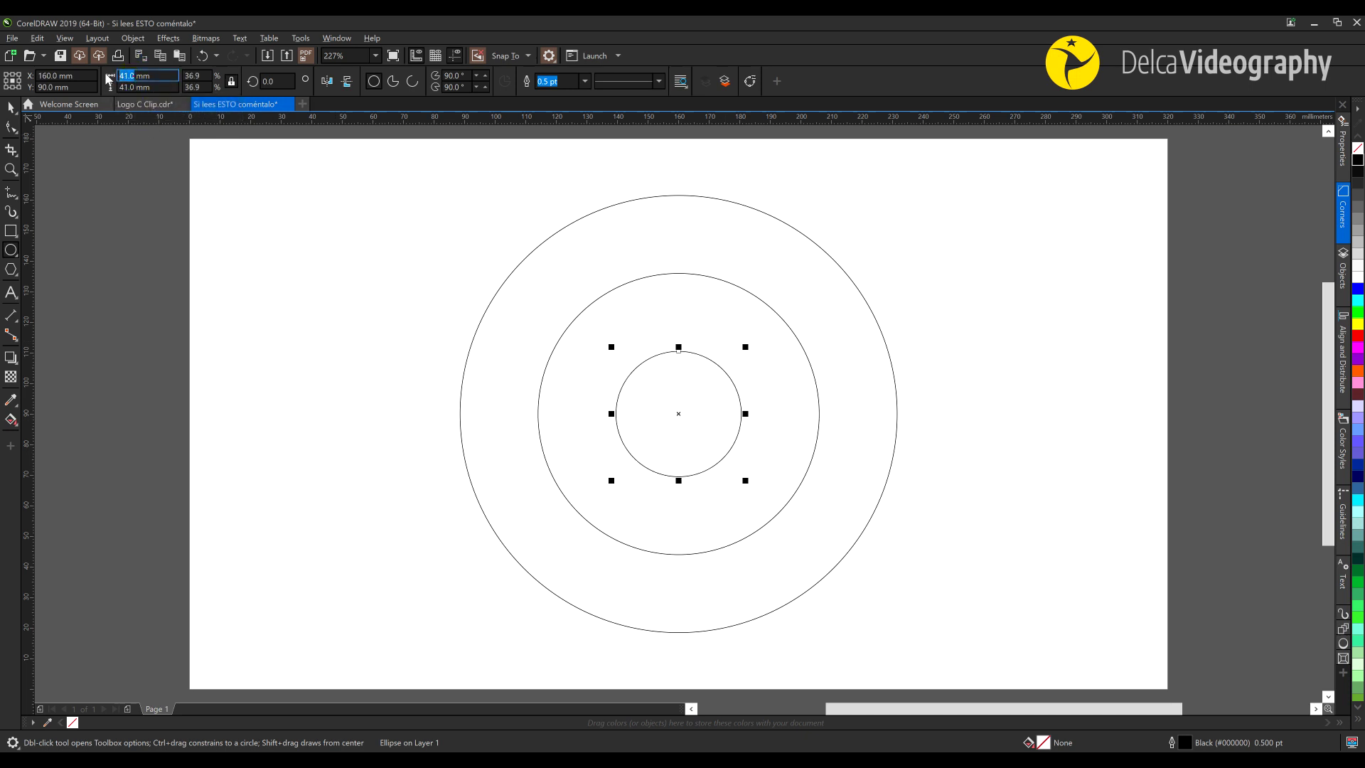
text(40)
key(Return)
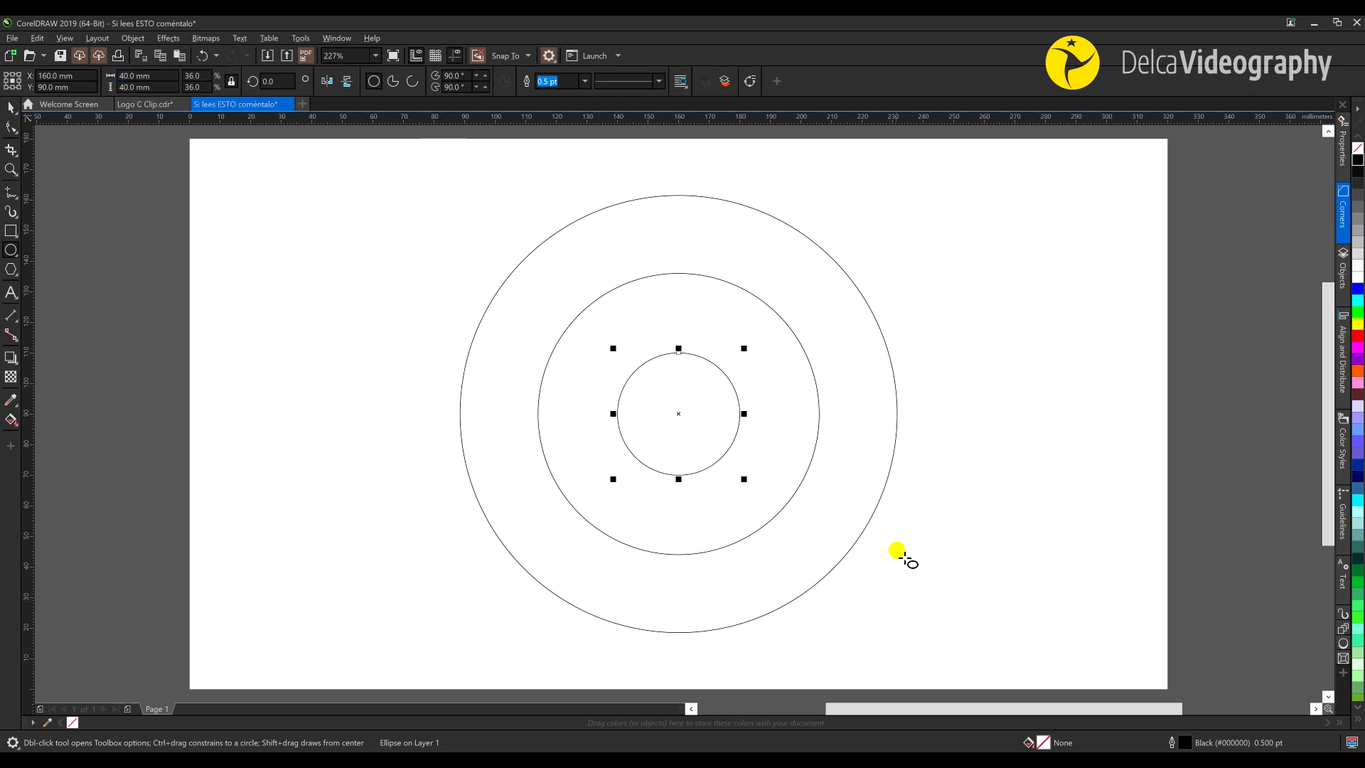
Place a horizontal guideline through the circles' common center and rotate it around that center to 45 degrees
key(space)
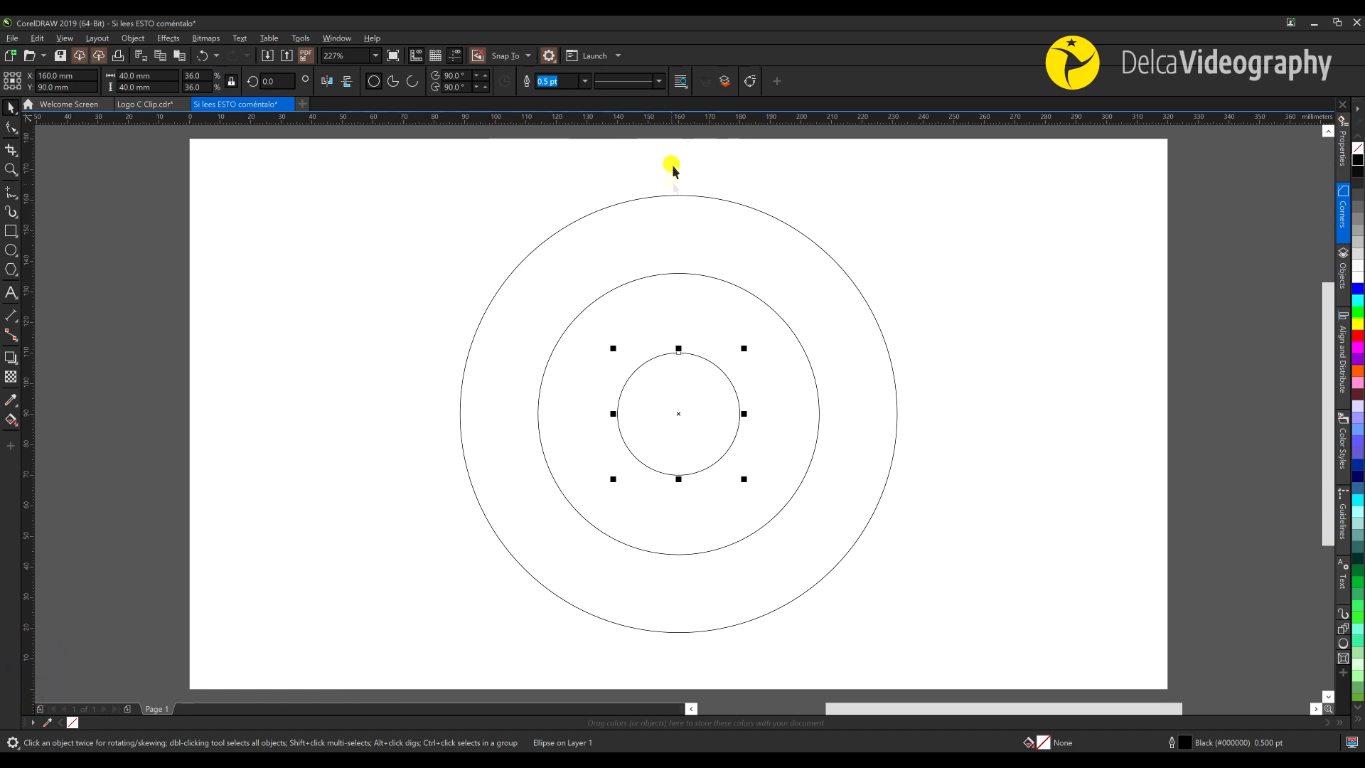
drag(639, 125, 678, 412)
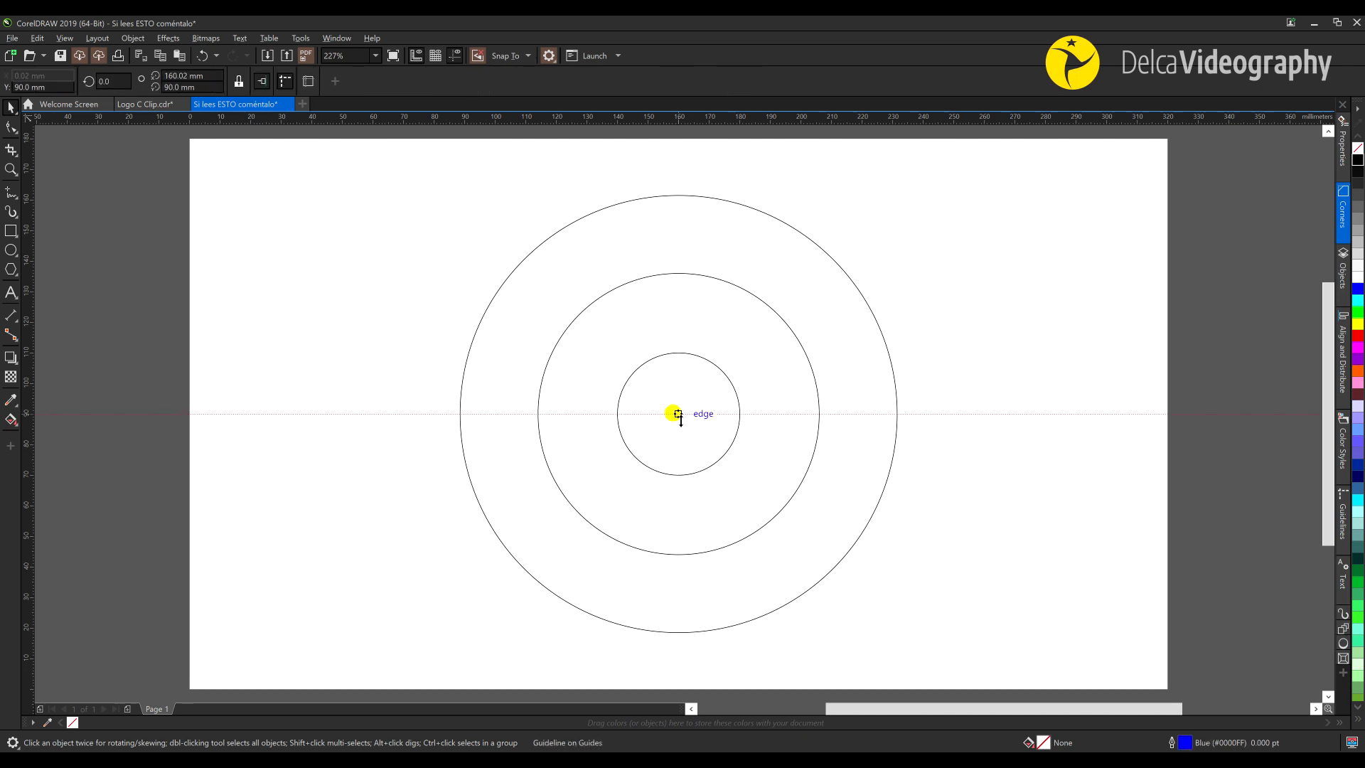
click(375, 413)
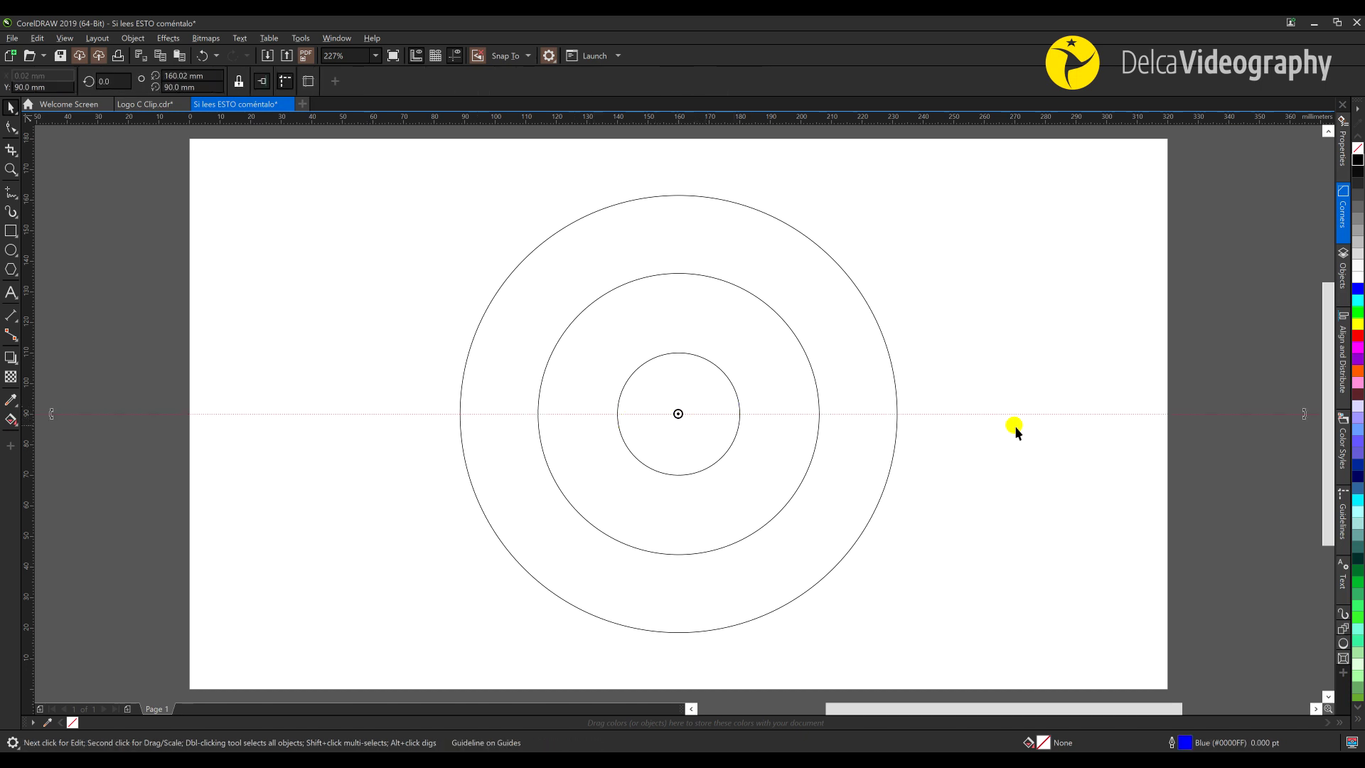
drag(1304, 413, 1105, 291)
double_click(111, 81)
text(45)
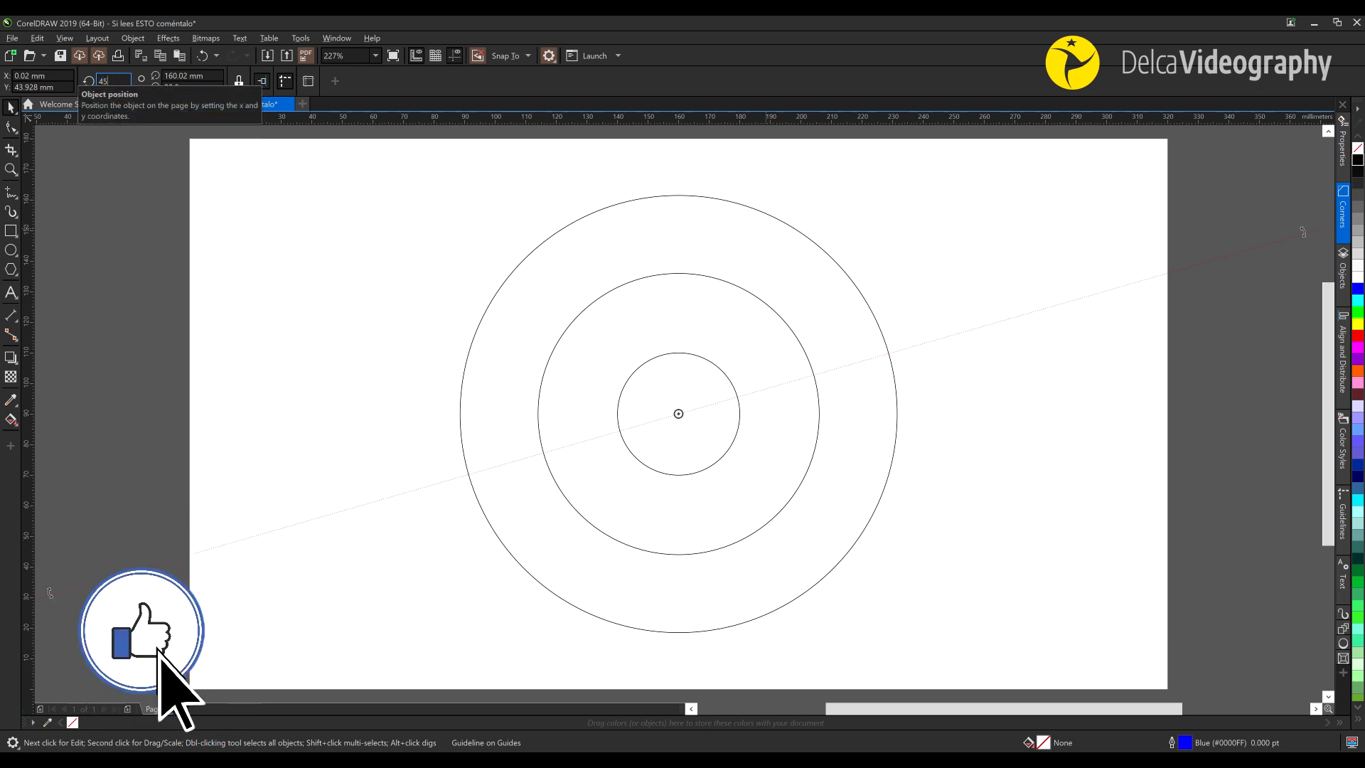
key(Return)
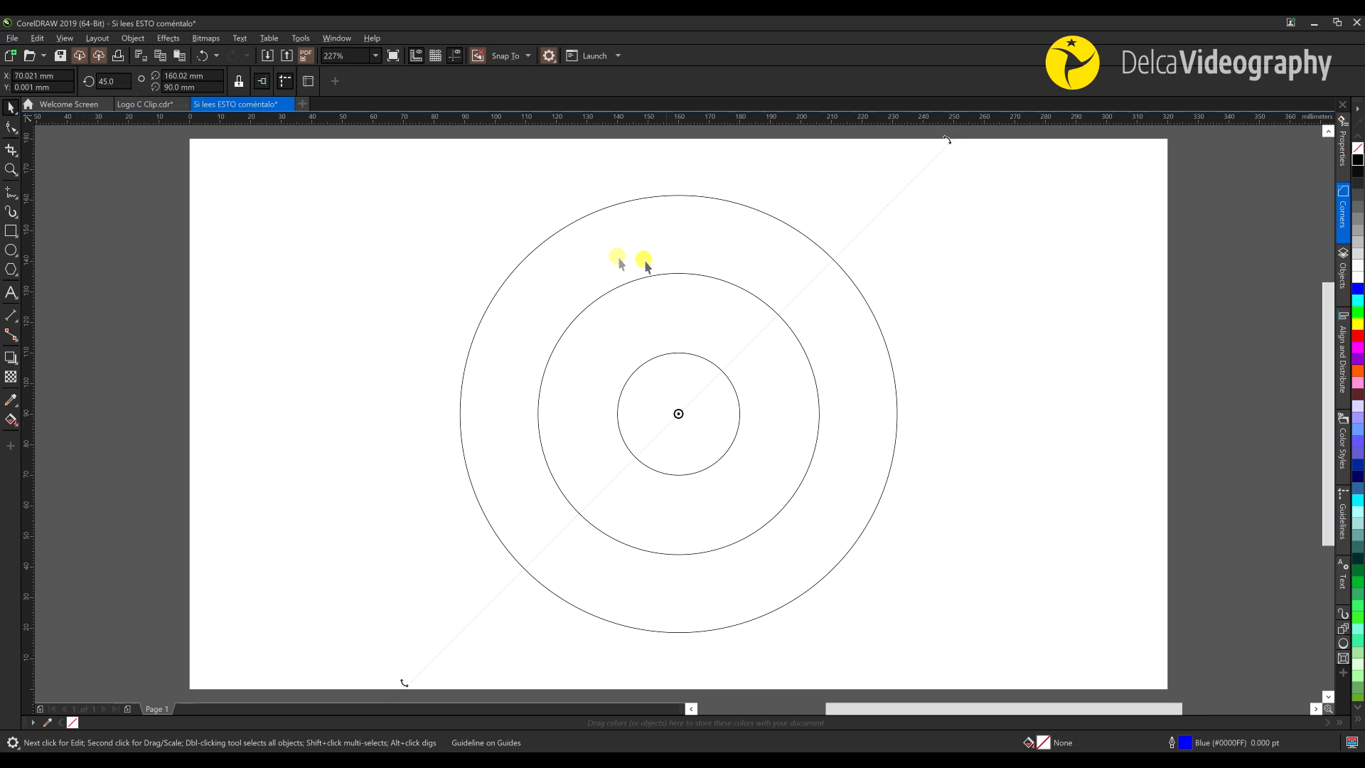
click(1032, 357)
Place a second horizontal guideline through the circles' center and rotate it around that center to 315 degrees
drag(640, 114, 696, 413)
click(697, 413)
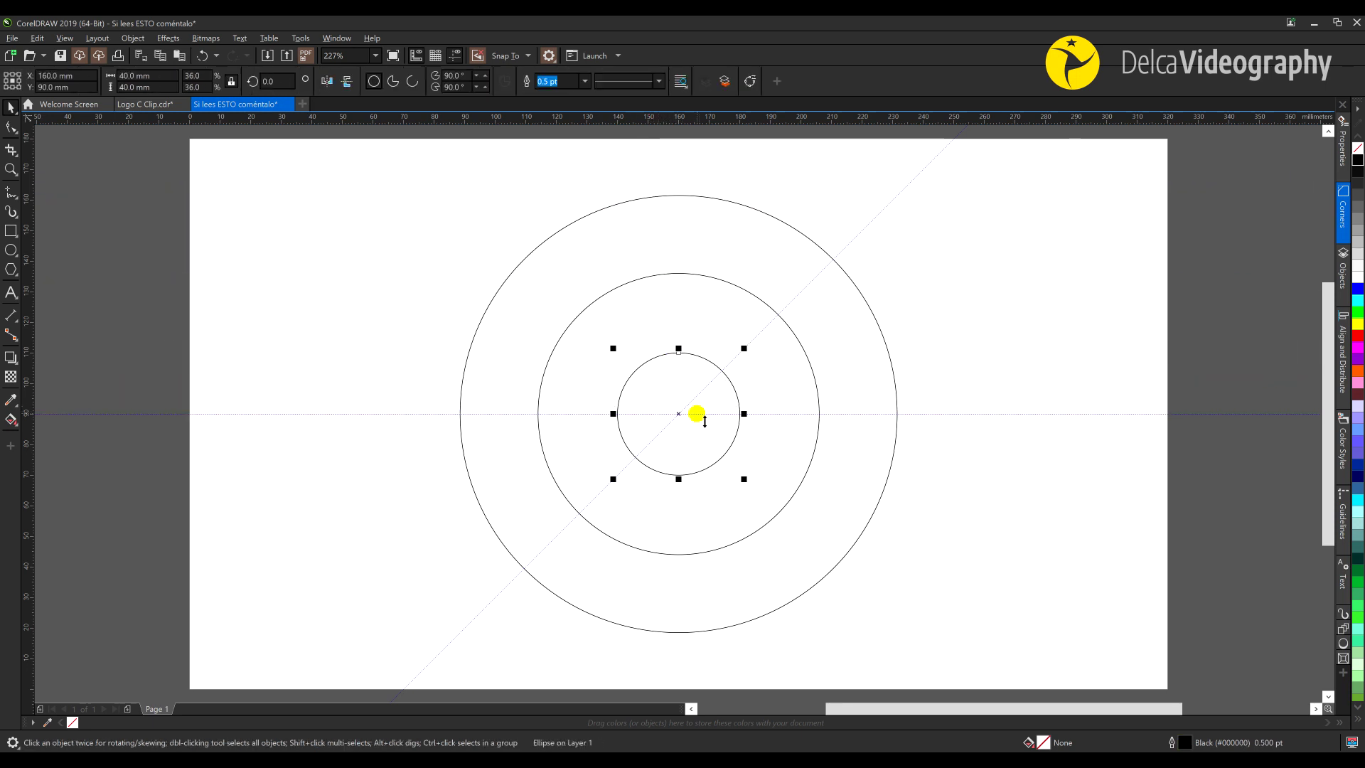
click(796, 414)
click(794, 414)
mouse_move(678, 414)
mouse_down()
mouse_move(707, 425)
mouse_move(493, 413)
mouse_move(684, 417)
mouse_up()
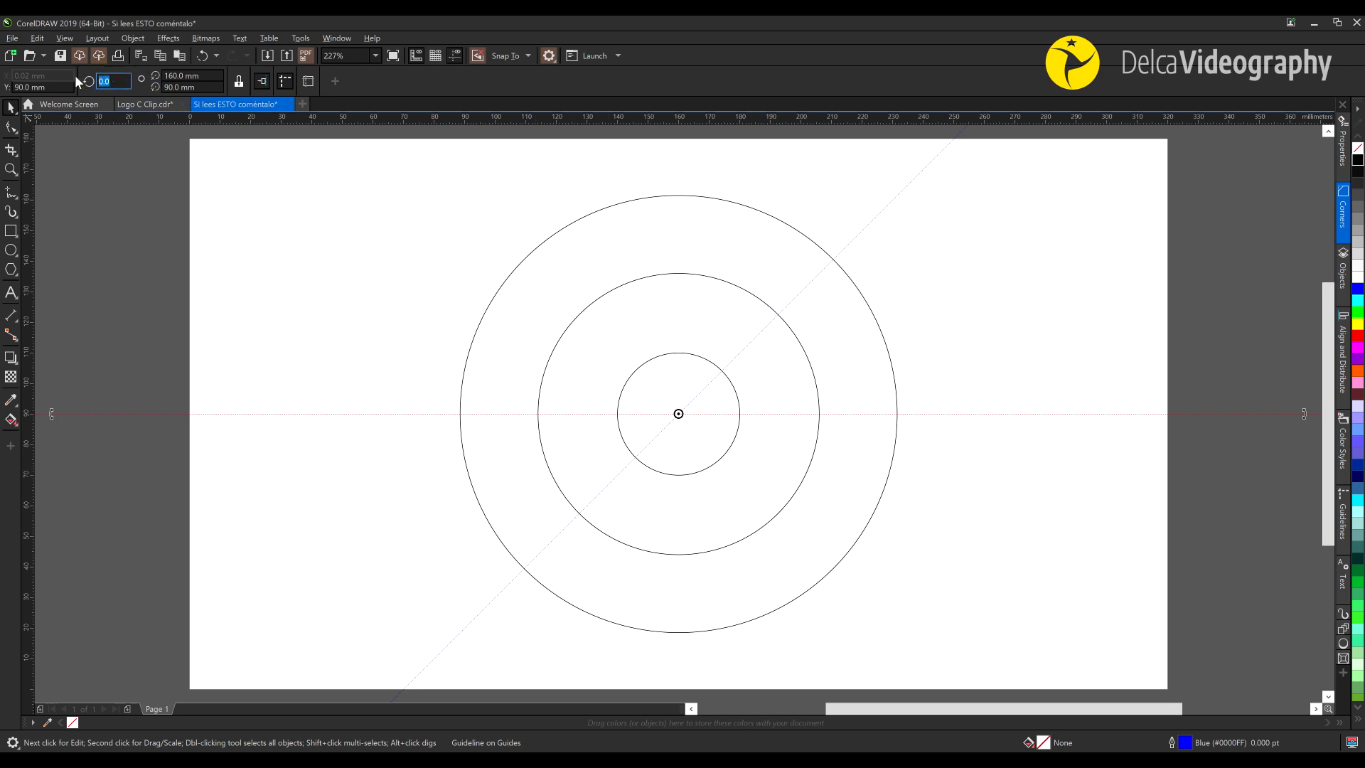
text(315)
key(Return)
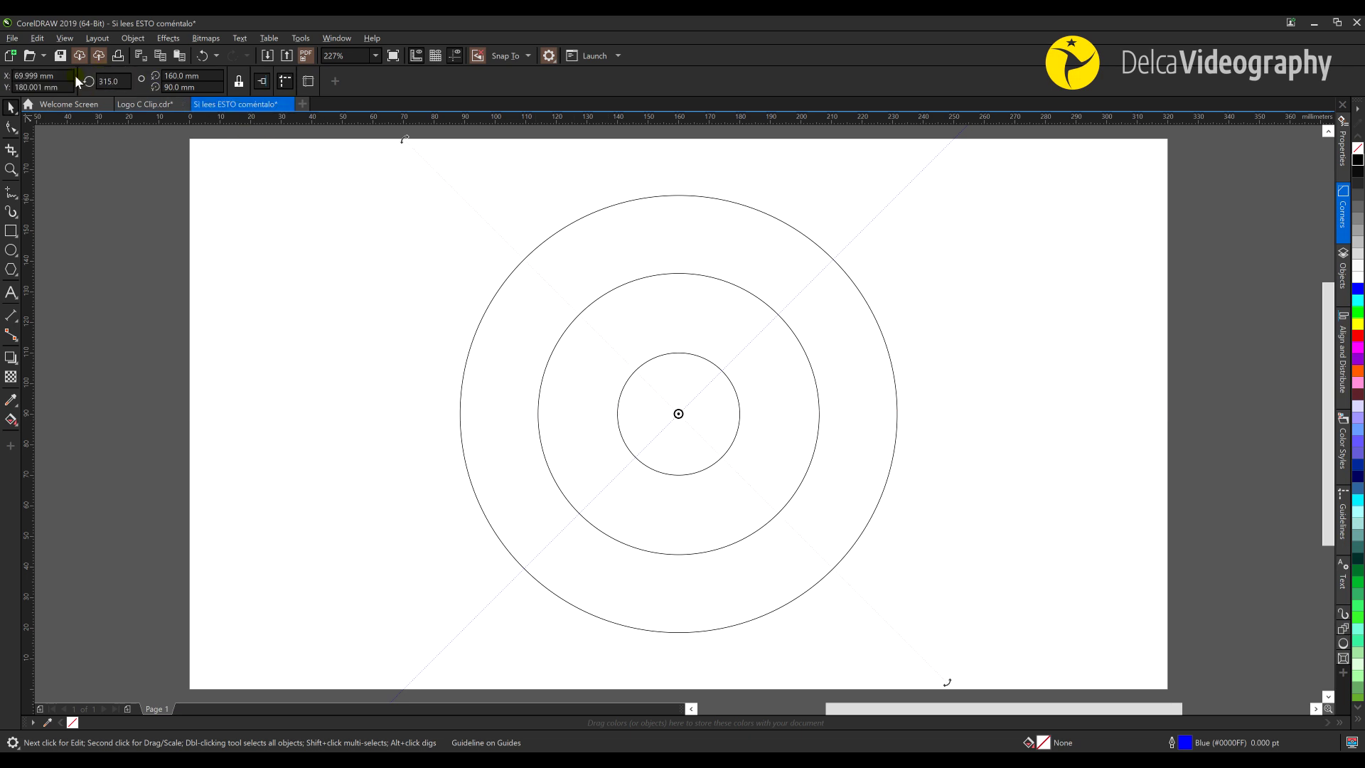
click(1024, 512)
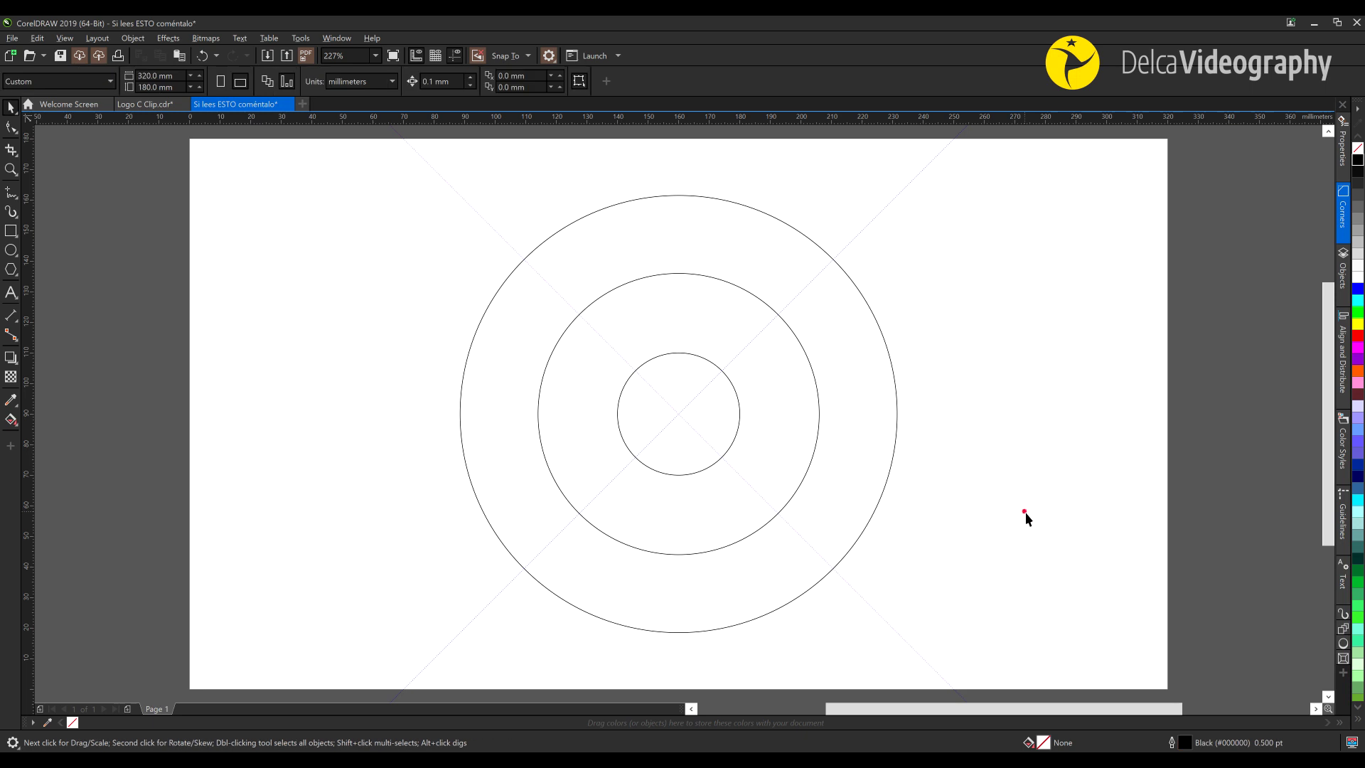
Open the middle circle with the Shape tool into an arc from 45 to 315 degrees, following the diagonal guidelines
key(h)
drag(987, 505, 972, 506)
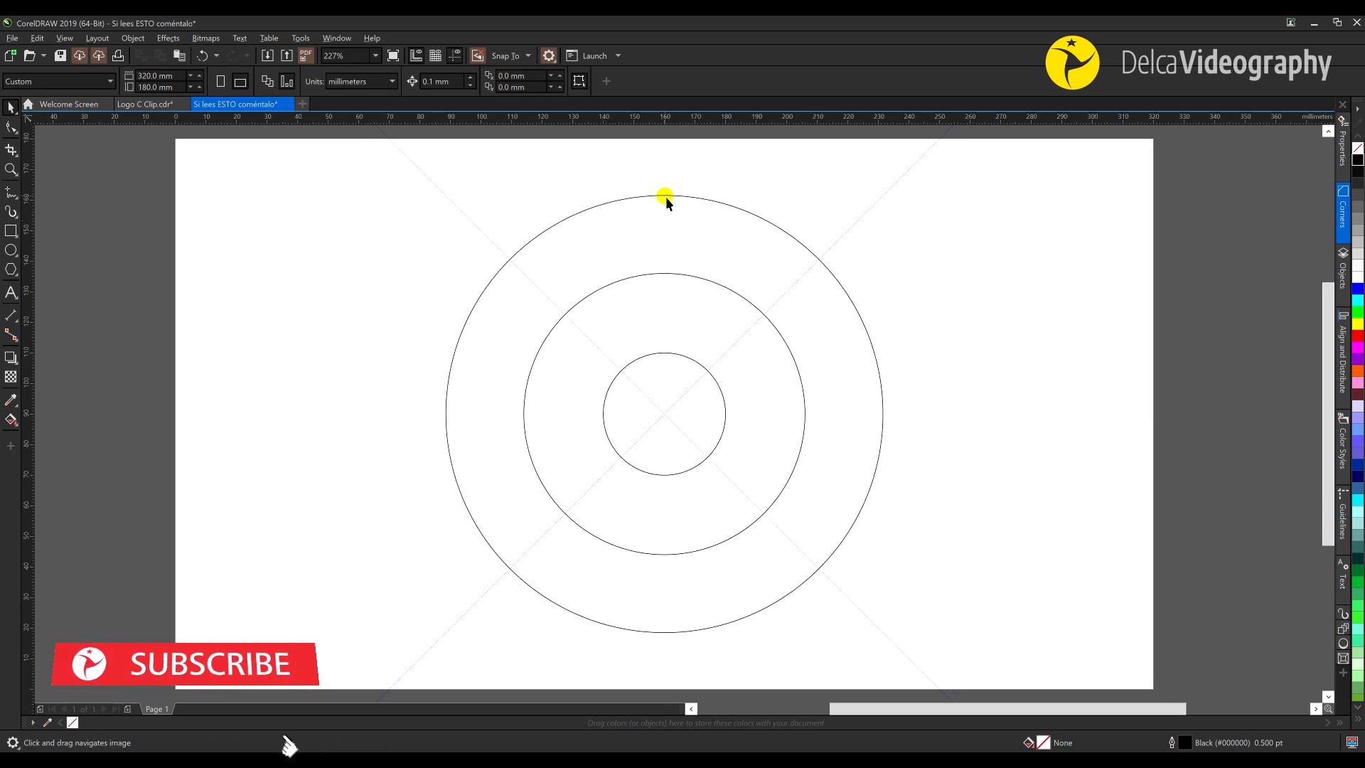
click(674, 275)
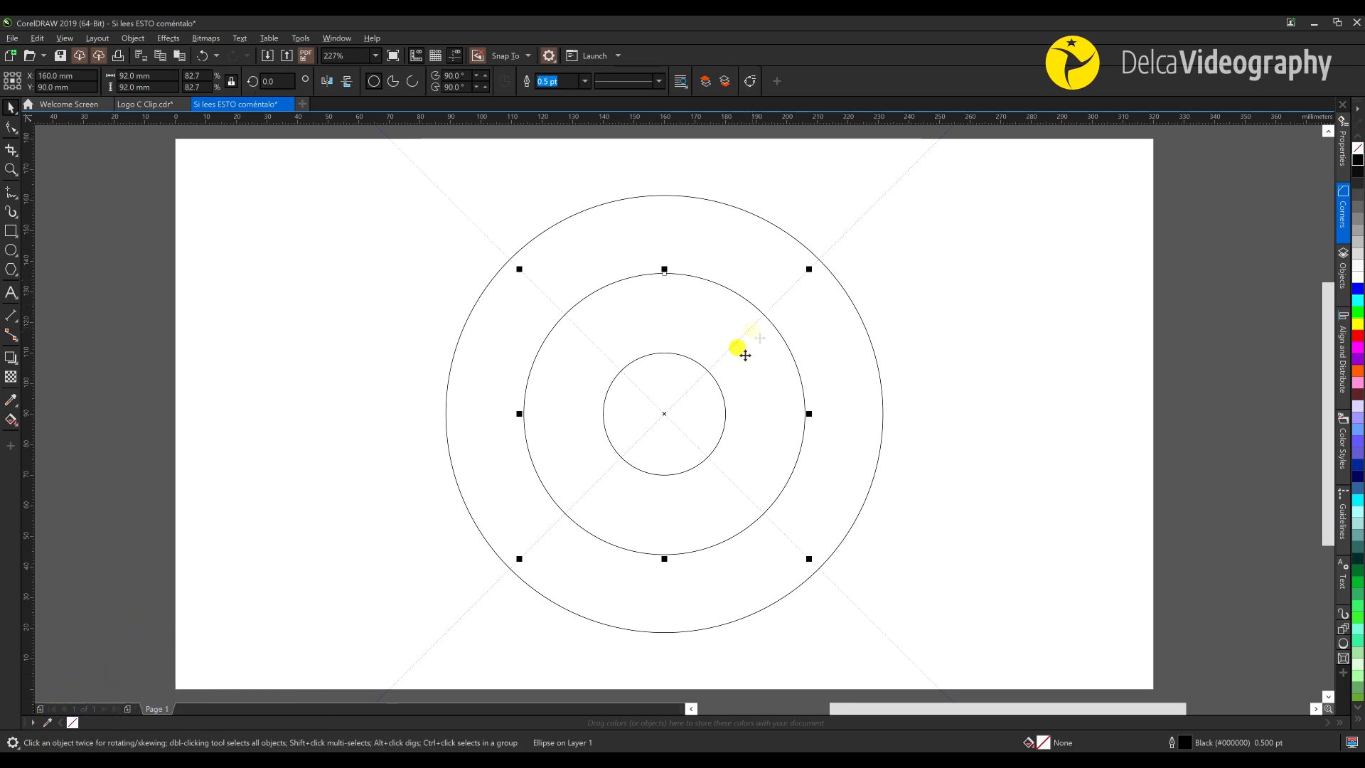
click(515, 56)
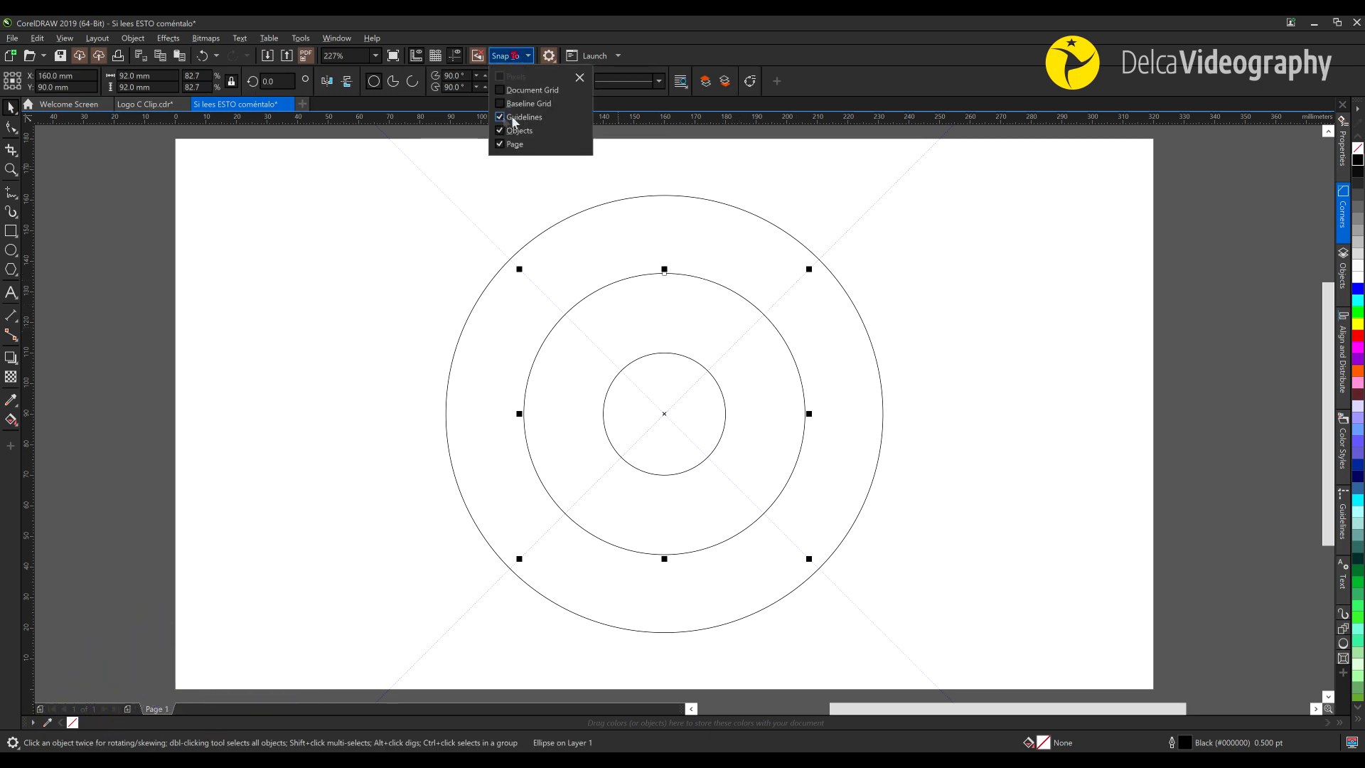
click(758, 175)
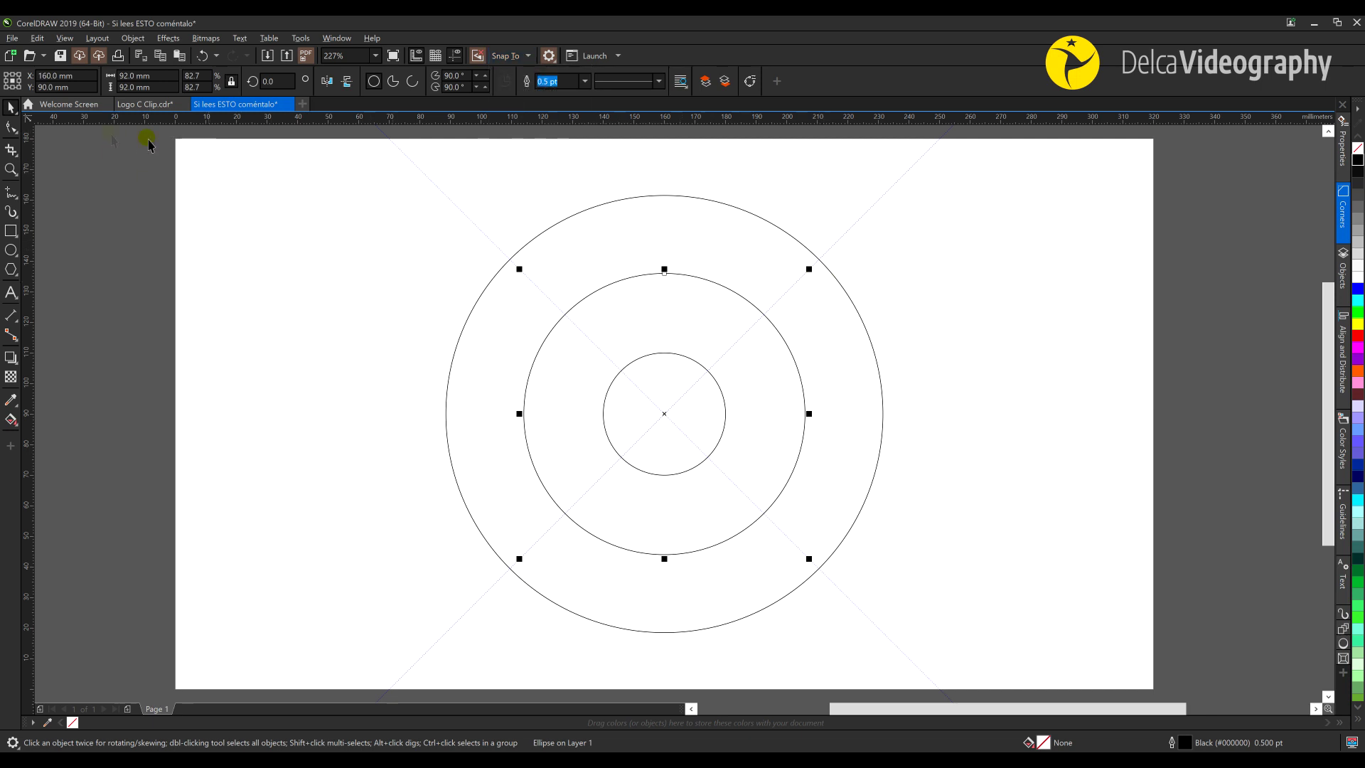
click(12, 133)
click(663, 273)
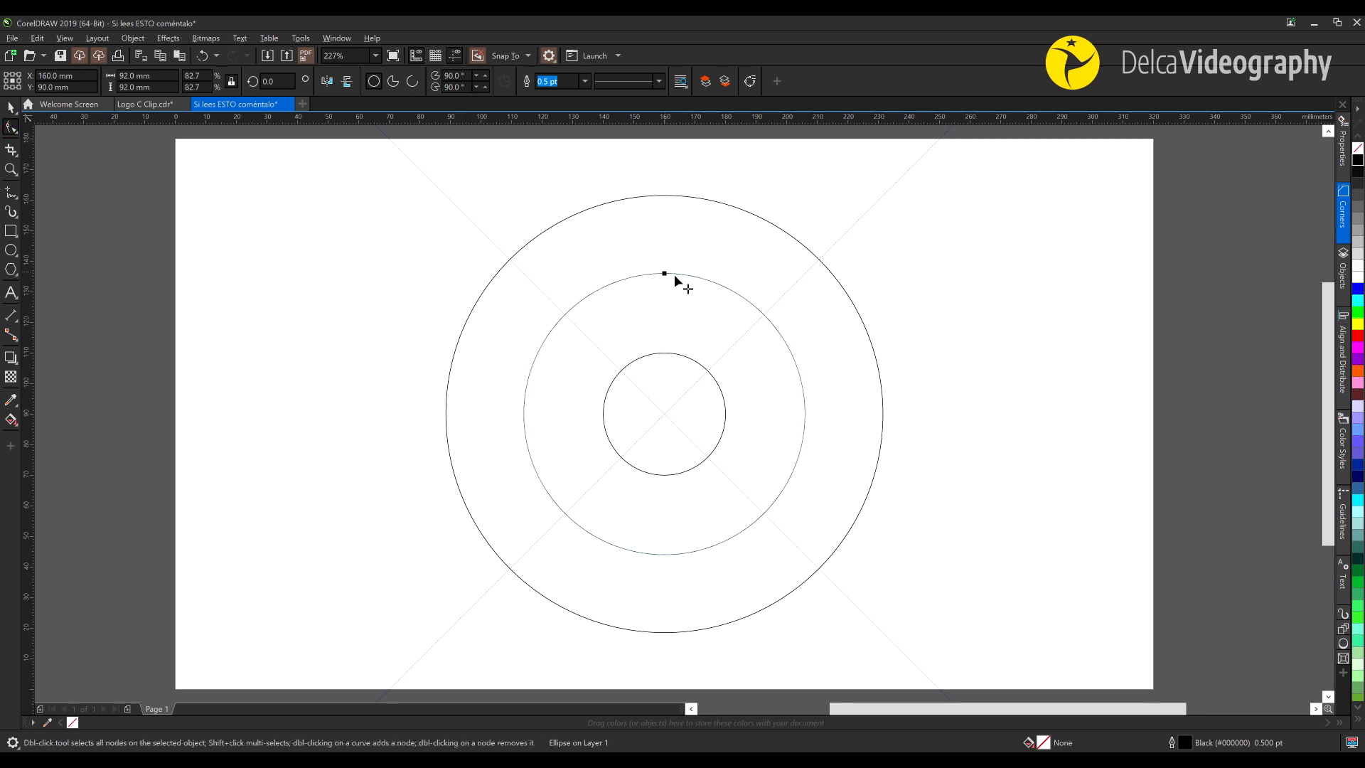
drag(770, 508, 764, 314)
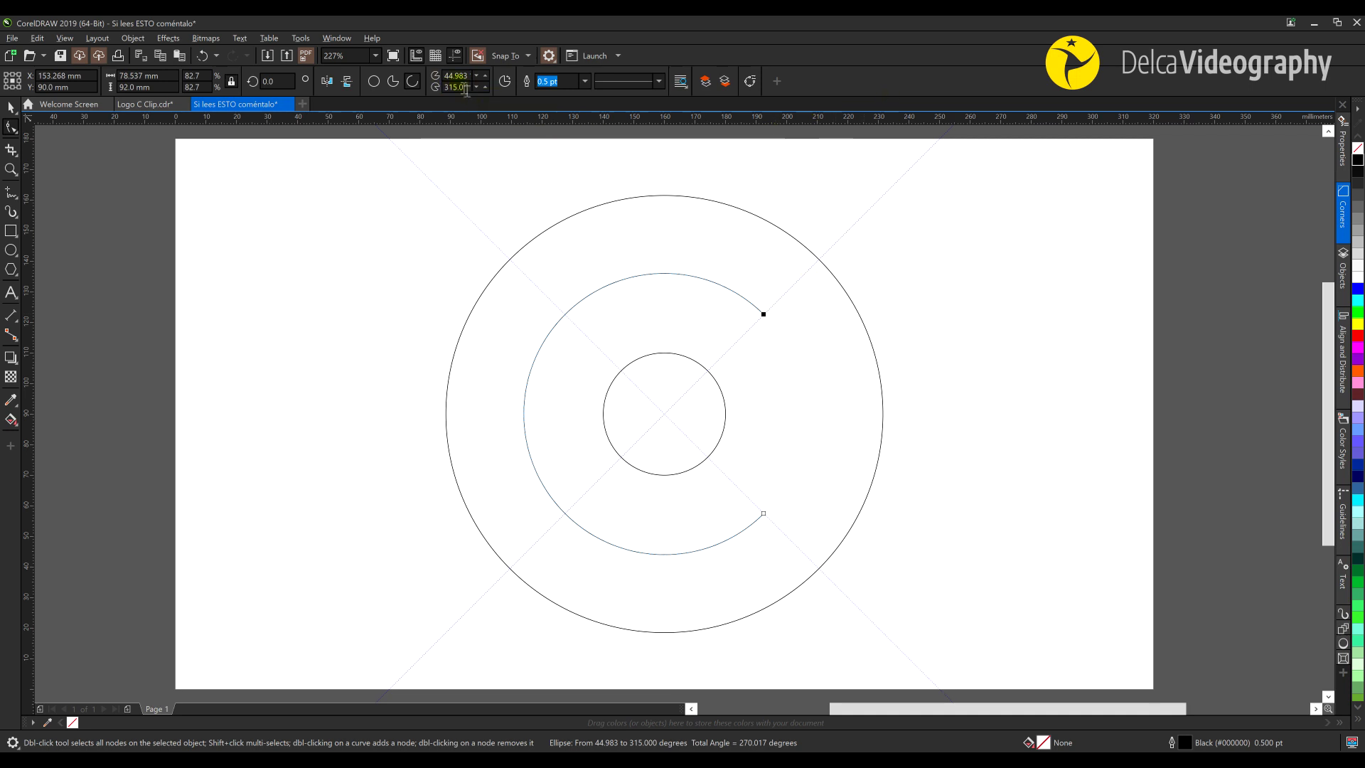
click(458, 76)
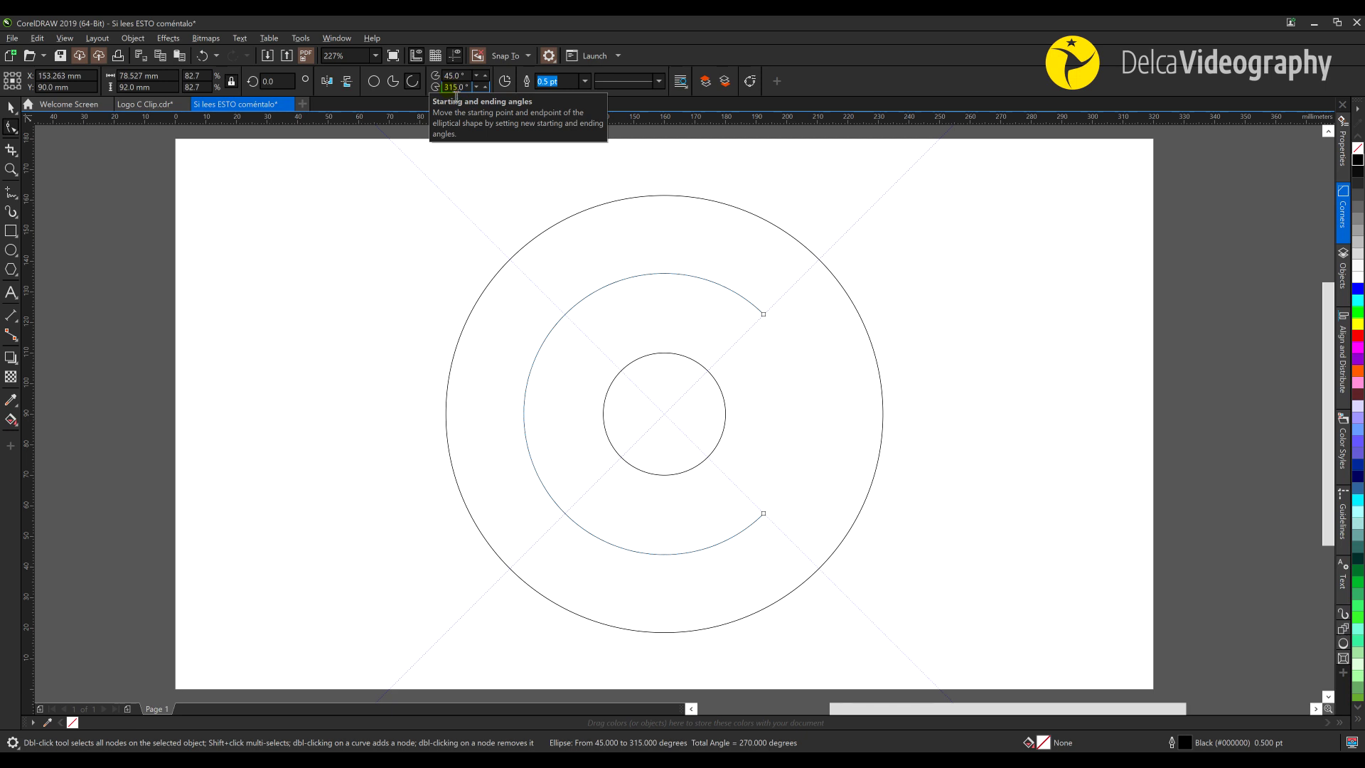
Open the innermost circle with the Shape tool into an arc from 45 to 315 degrees, following the diagonal guidelines
click(716, 502)
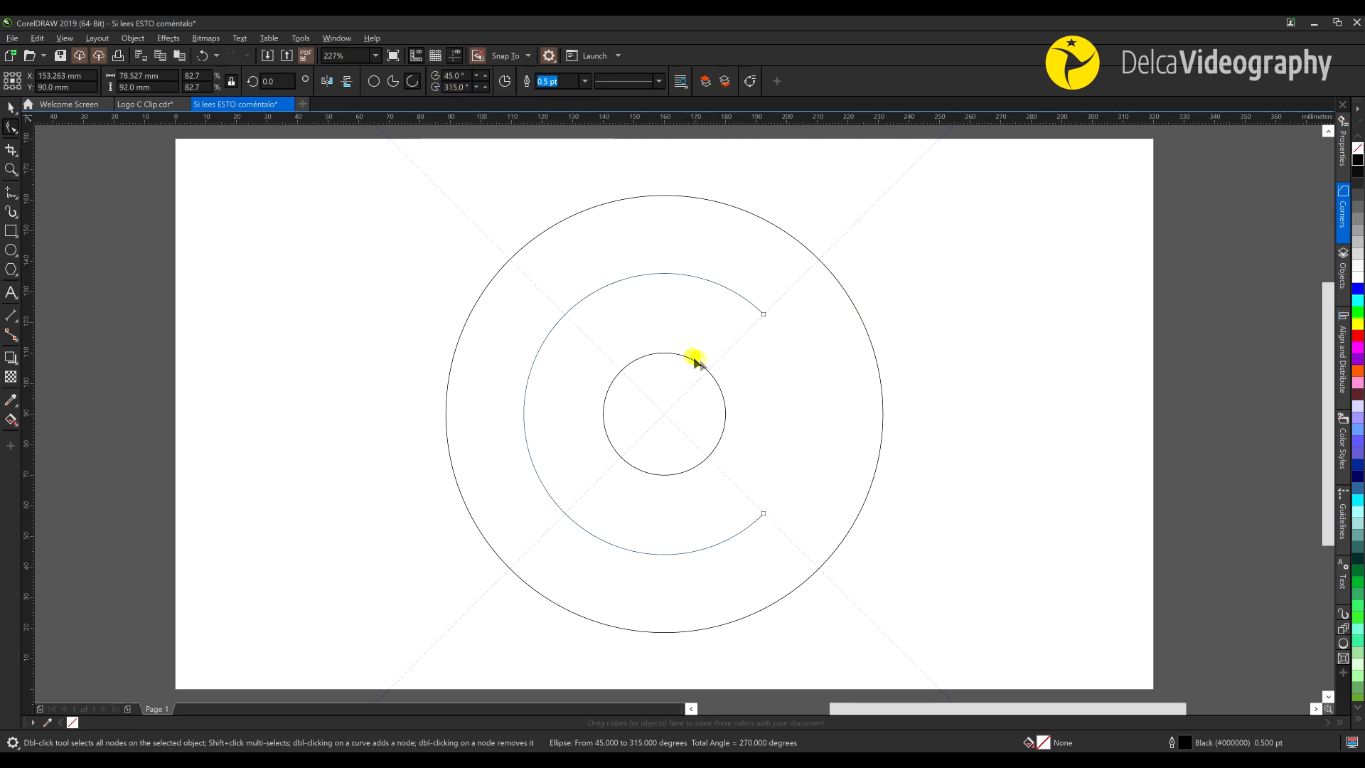
click(667, 355)
click(709, 456)
drag(709, 460, 709, 462)
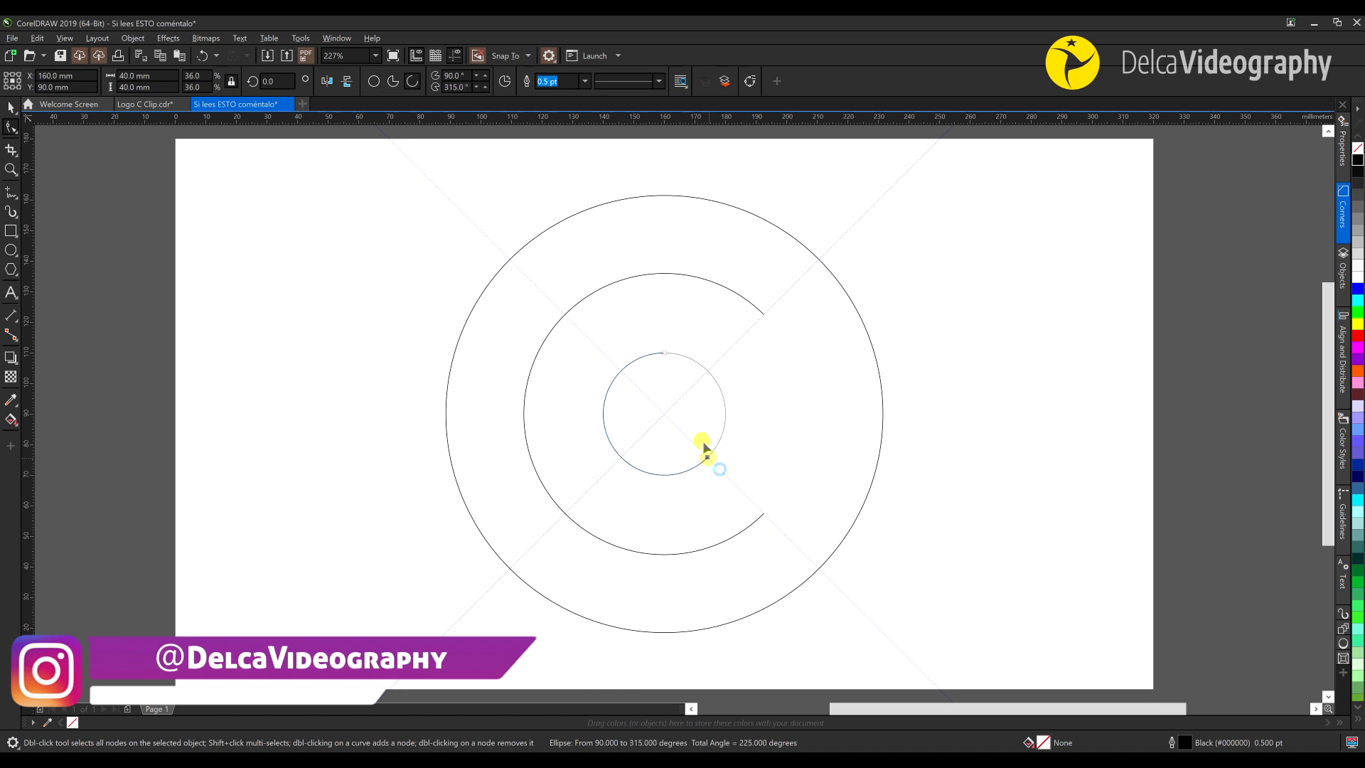
scroll(689, 394, up, 2)
click(664, 353)
drag(639, 308, 729, 343)
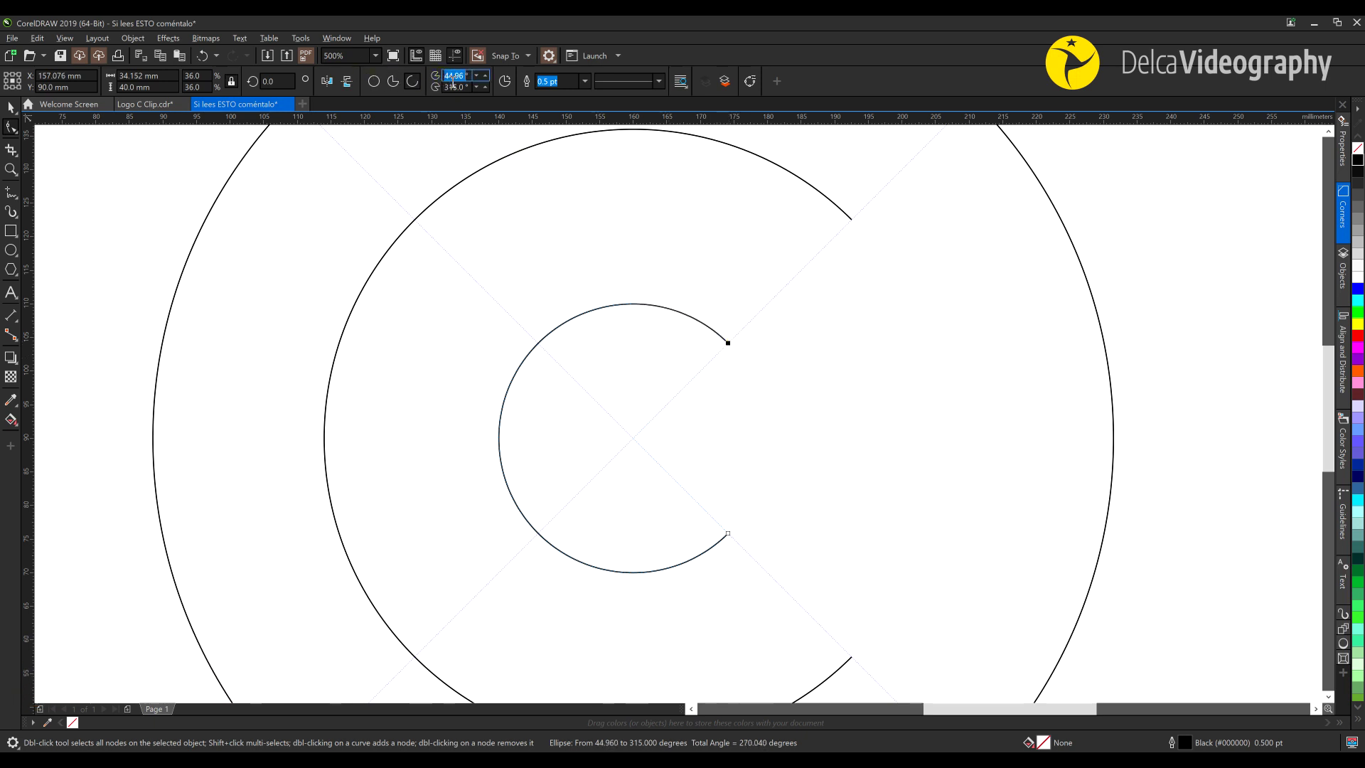
text(45)
key(Return)
scroll(685, 356, down, 4)
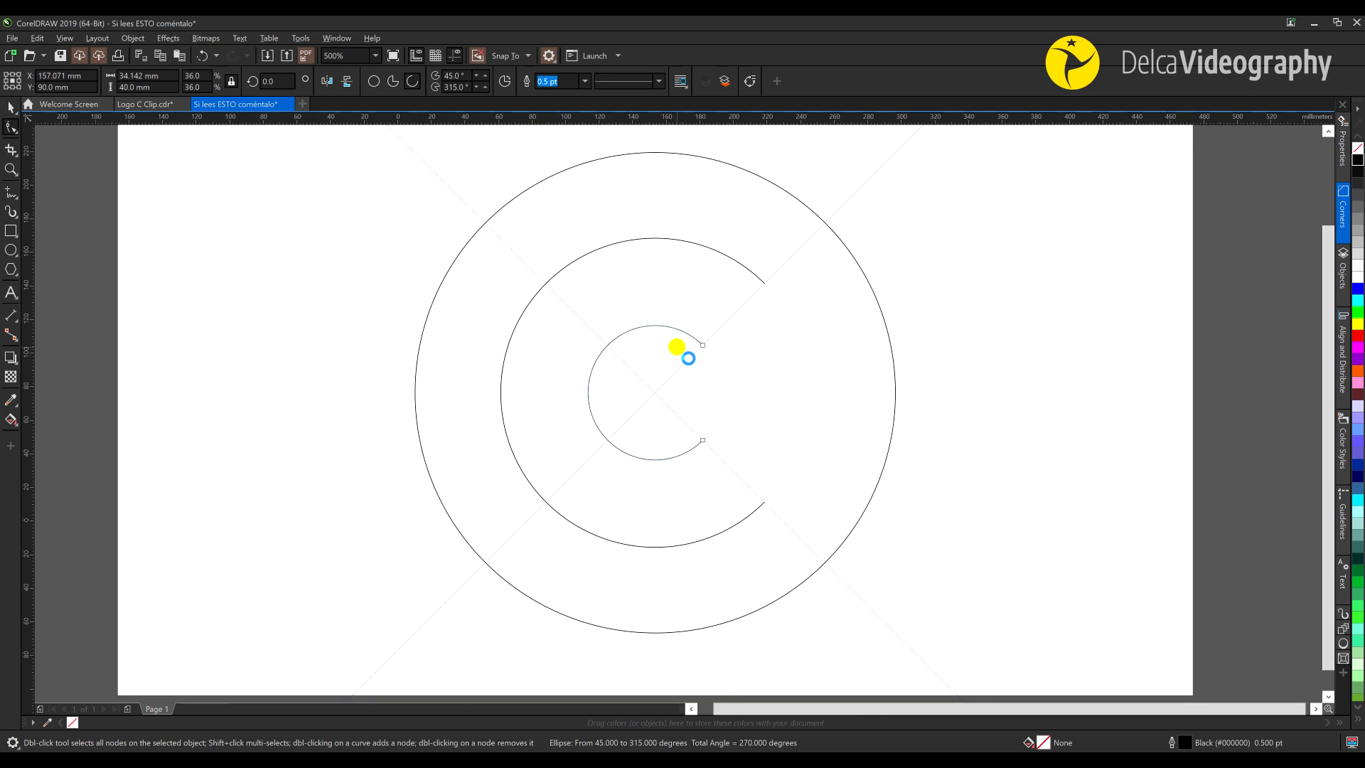
scroll(726, 334, up, 2)
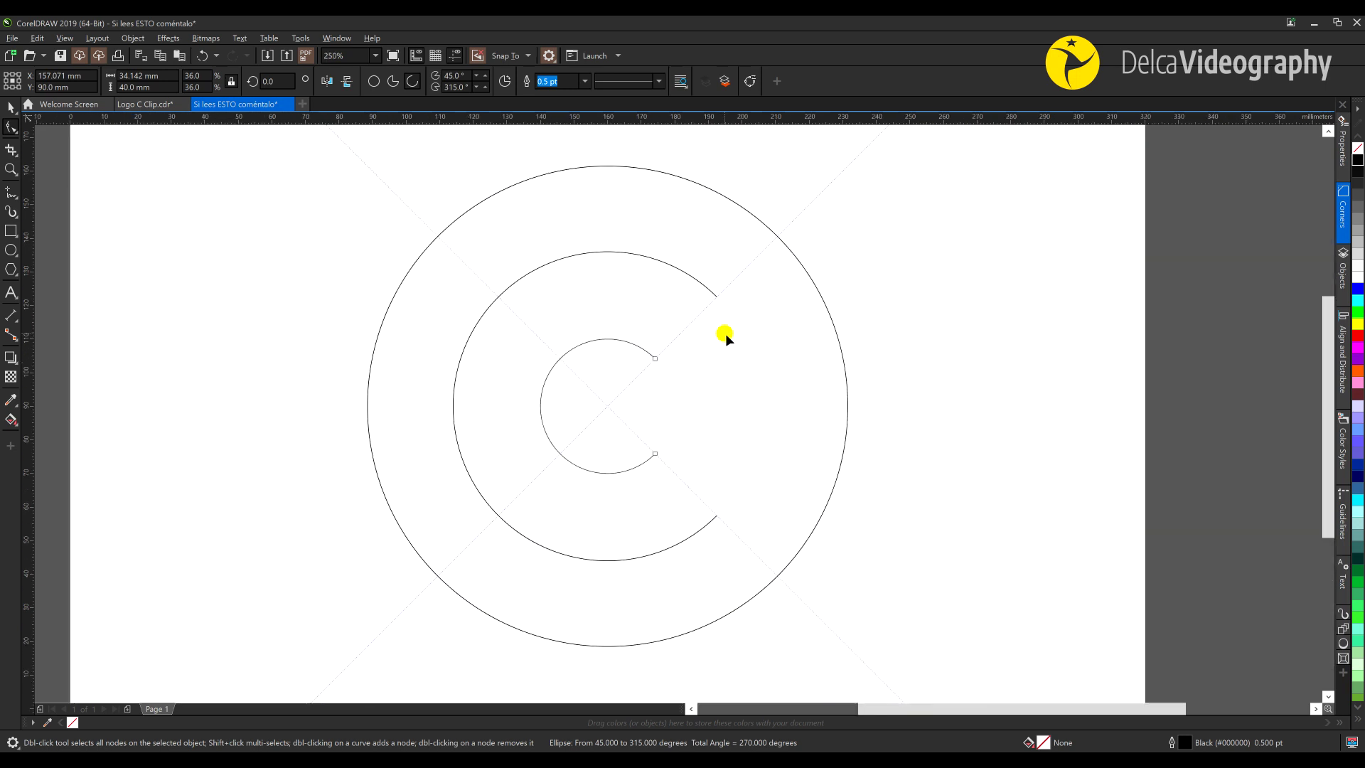
key(space)
click(852, 344)
Place a copy of the 45-degree guideline through the lower endpoint of the inner arc
drag(662, 368, 661, 359)
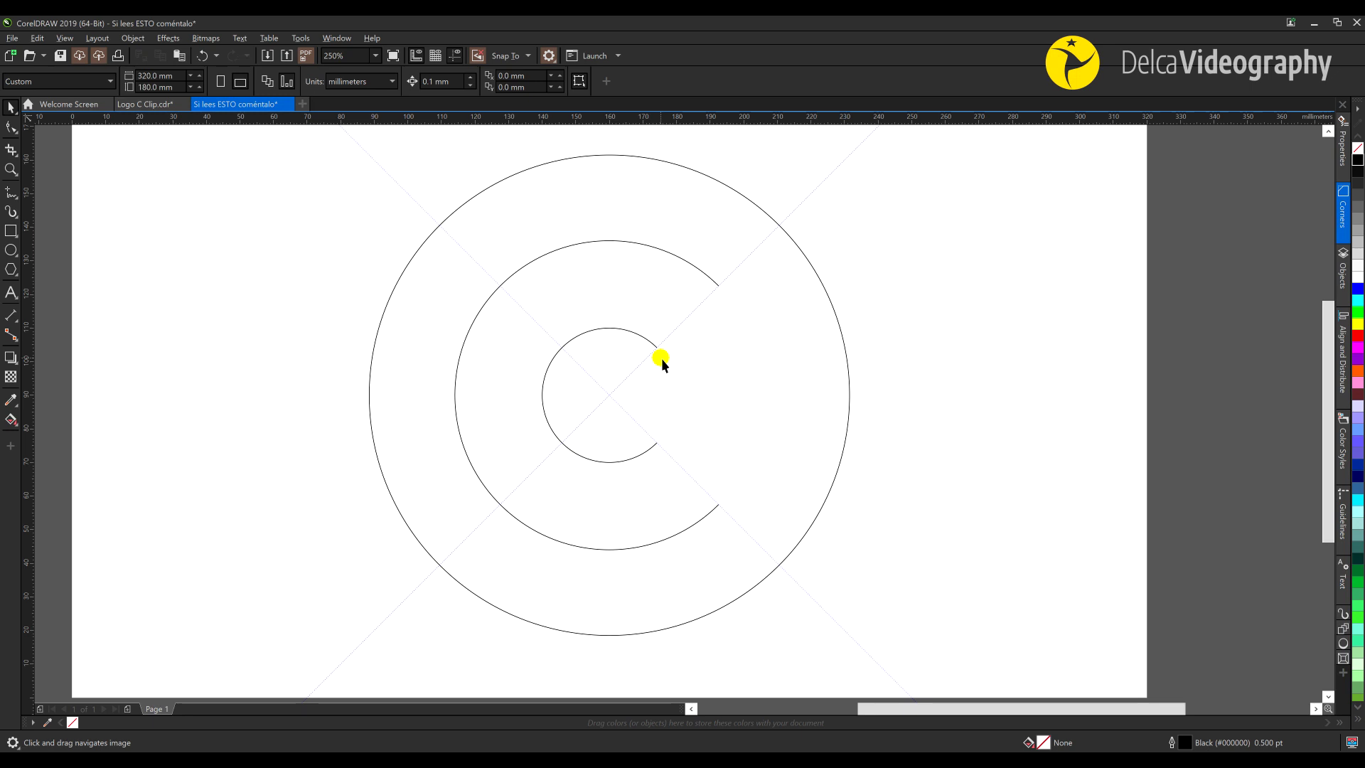
scroll(661, 361, down, 2)
key(z)
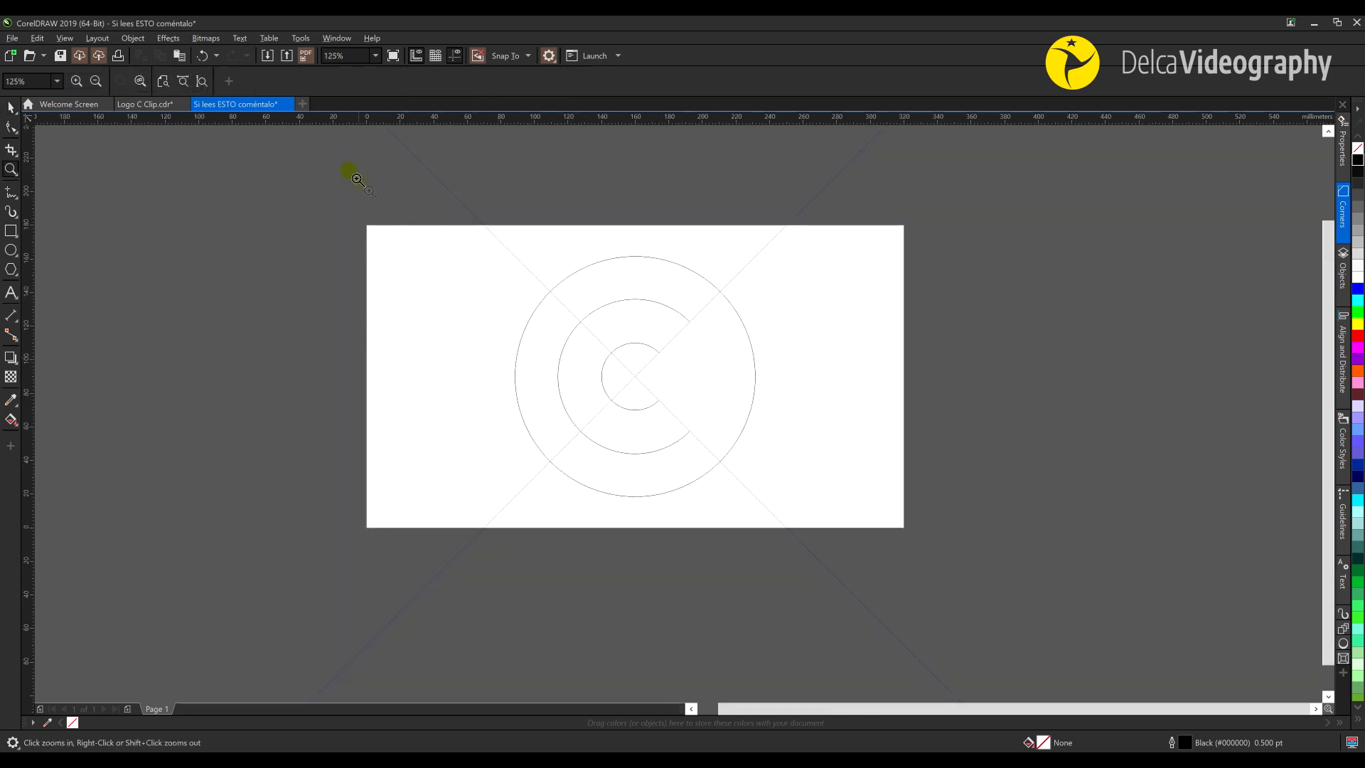
click(202, 82)
key(space)
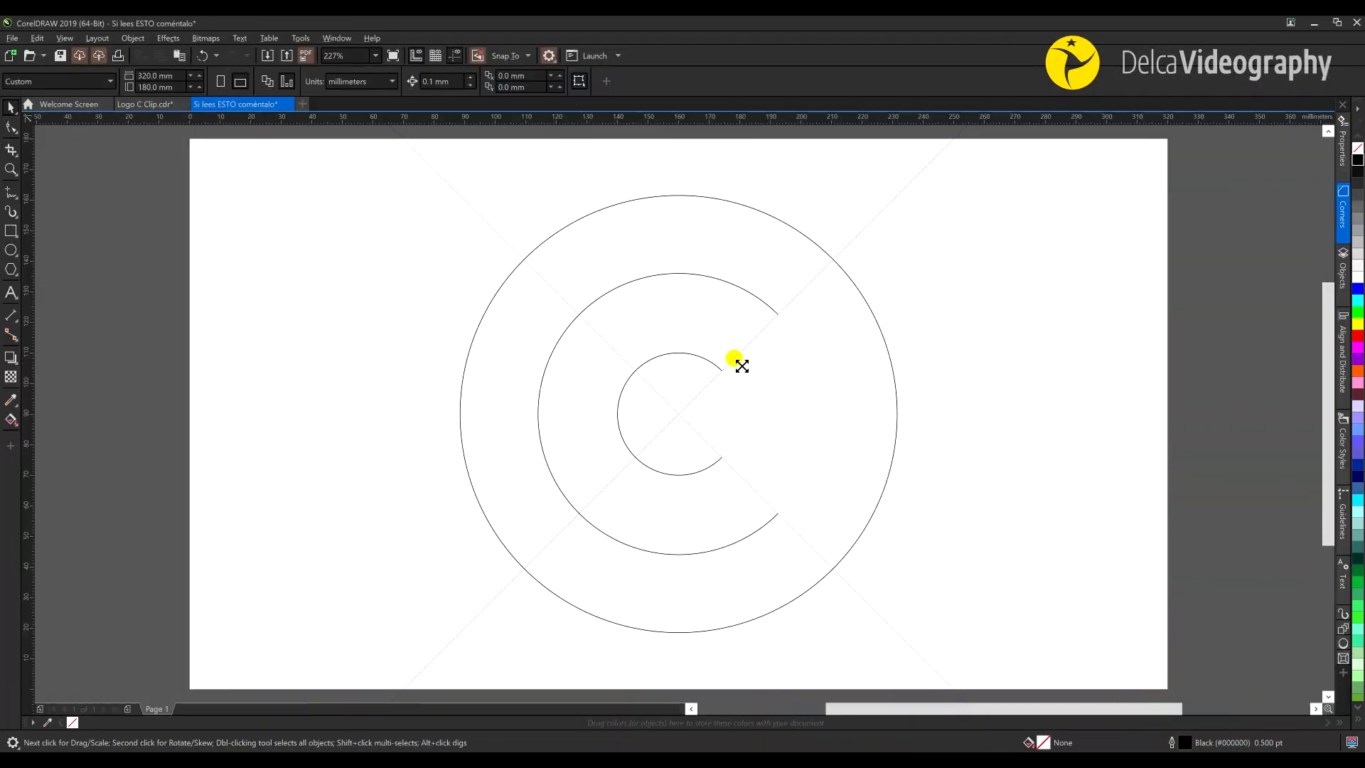
mouse_move(870, 233)
mouse_down()
mouse_move(902, 183)
mouse_move(515, 596)
mouse_move(574, 544)
mouse_move(679, 503)
mouse_up()
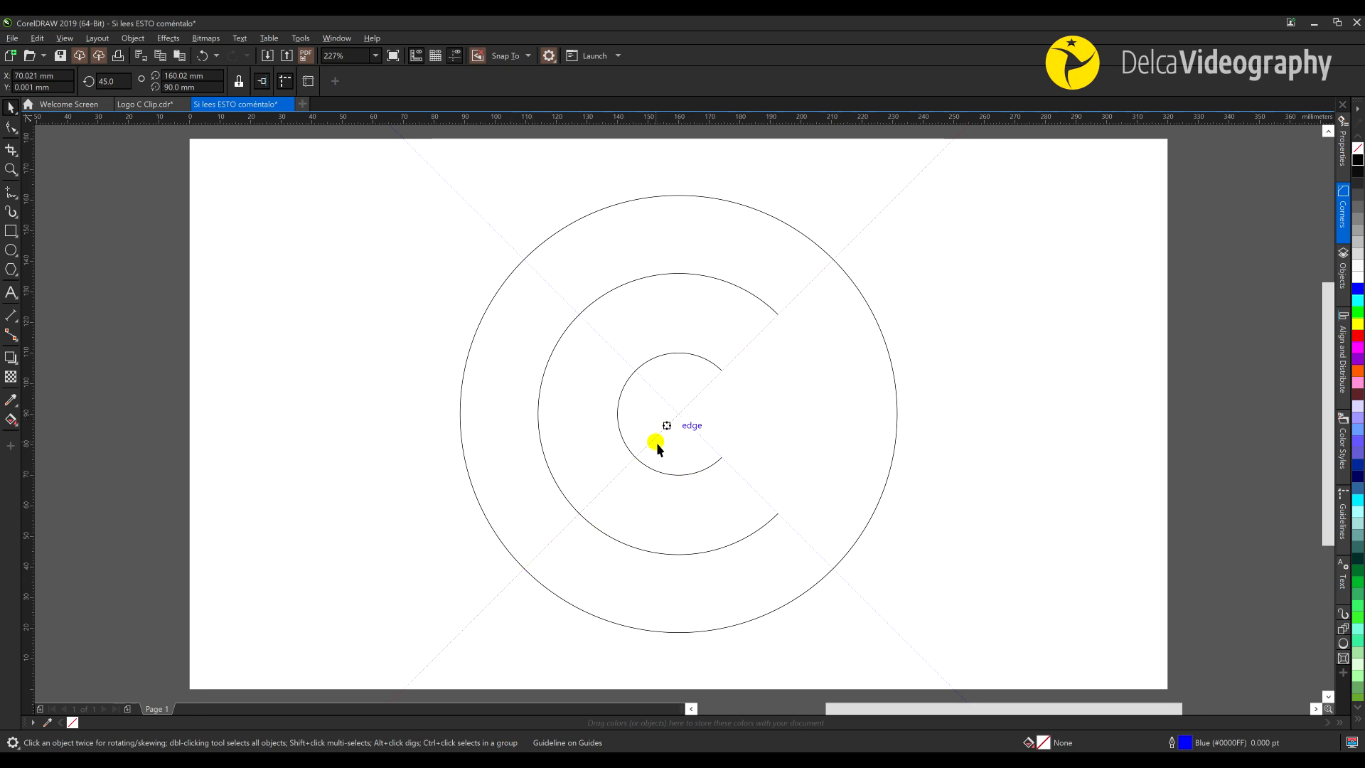
drag(674, 438, 725, 460)
click(1048, 448)
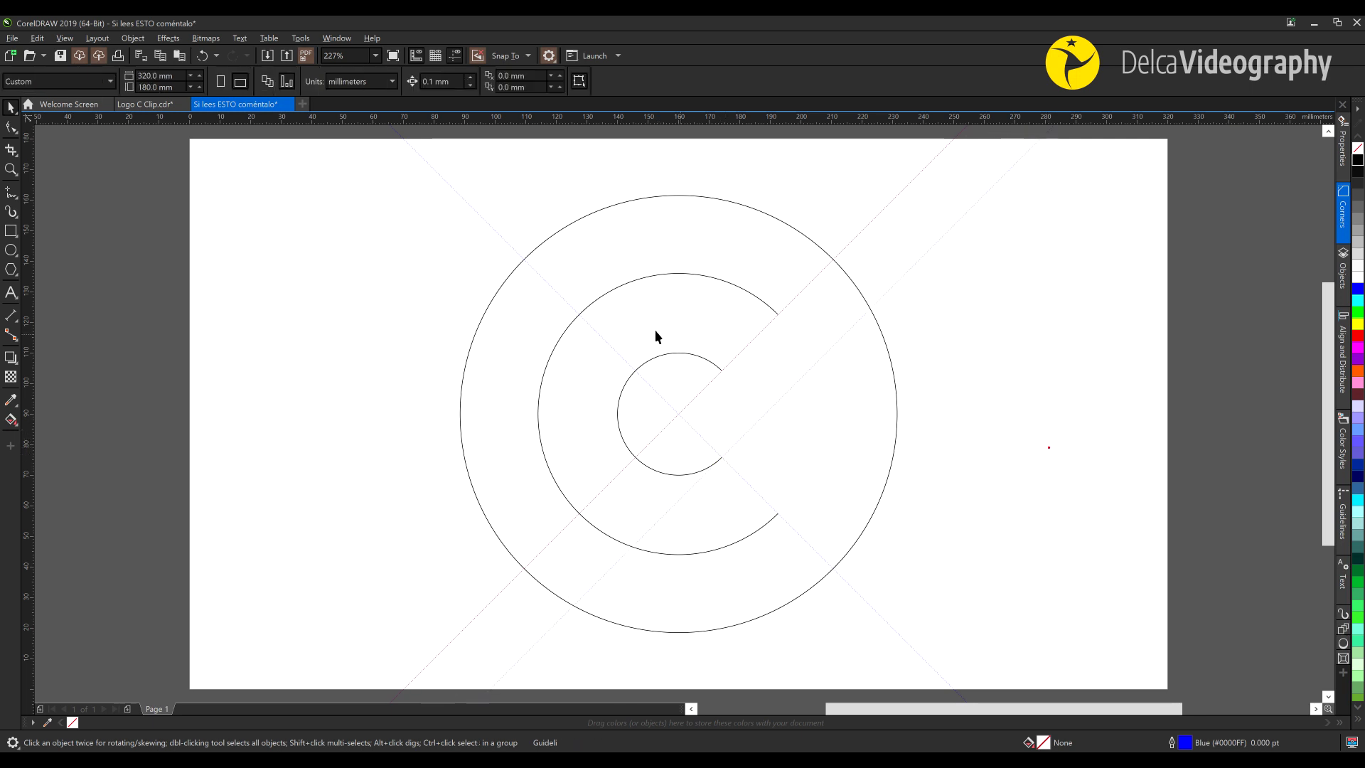
Place a copy of the 315-degree guideline through the upper endpoint of the inner arc
click(610, 346)
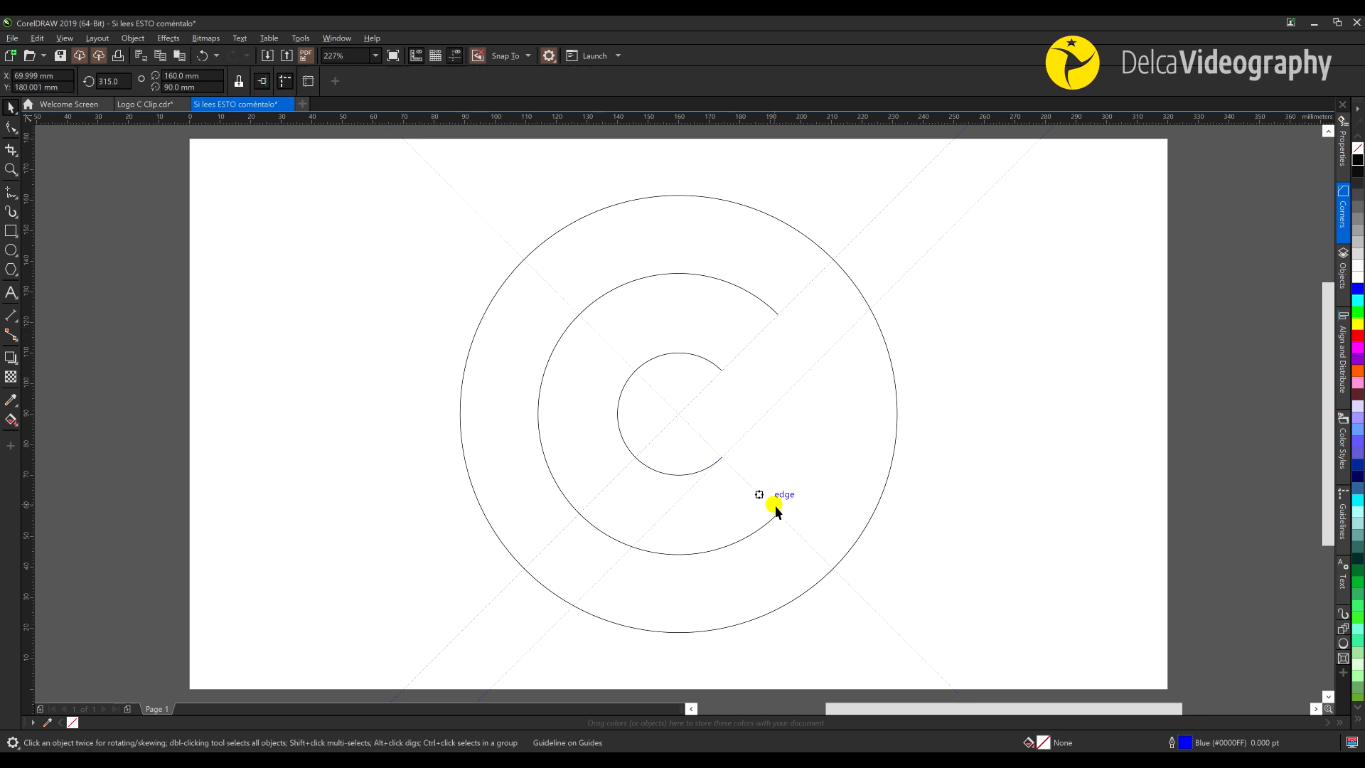
drag(661, 406, 721, 371)
click(1192, 450)
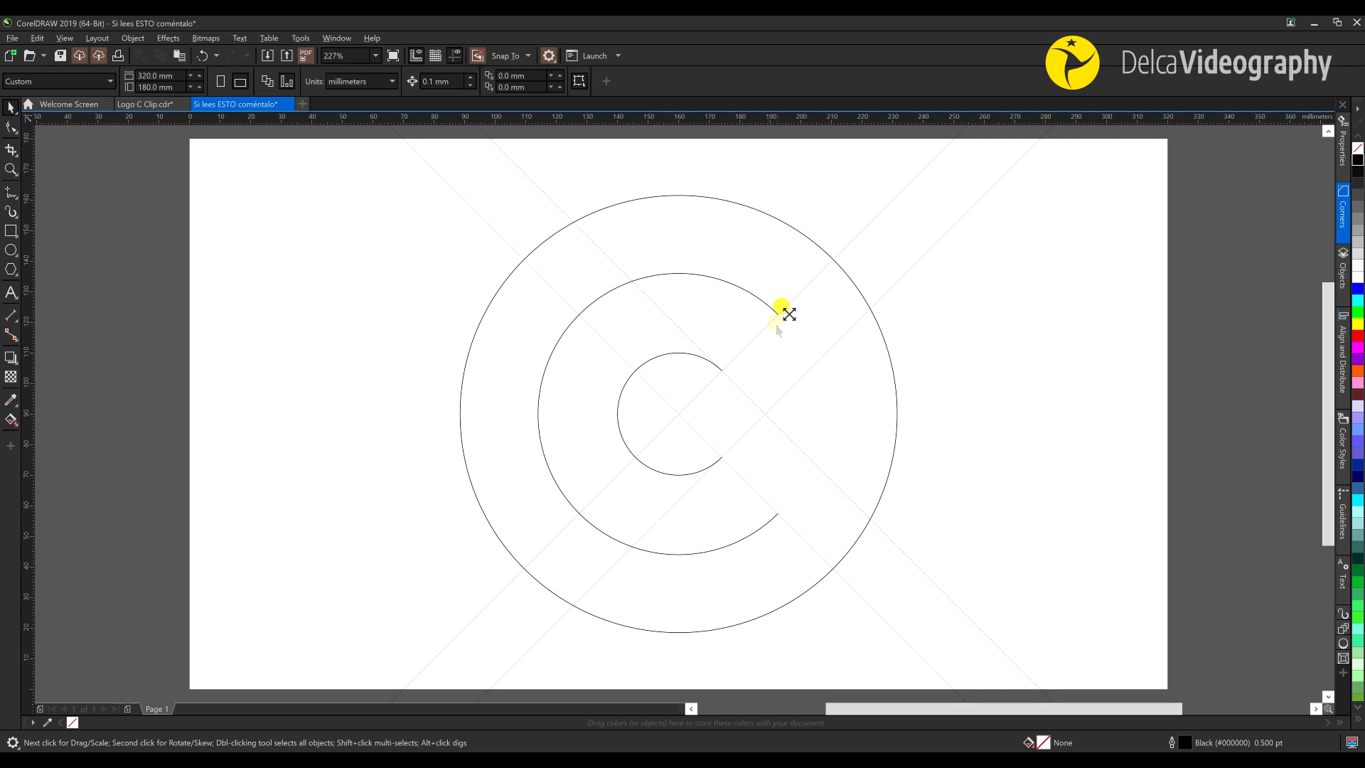
Open the outer circle with the Shape tool into an arc from about 118.76 to 241.24 degrees, ending on the copied guidelines
click(676, 194)
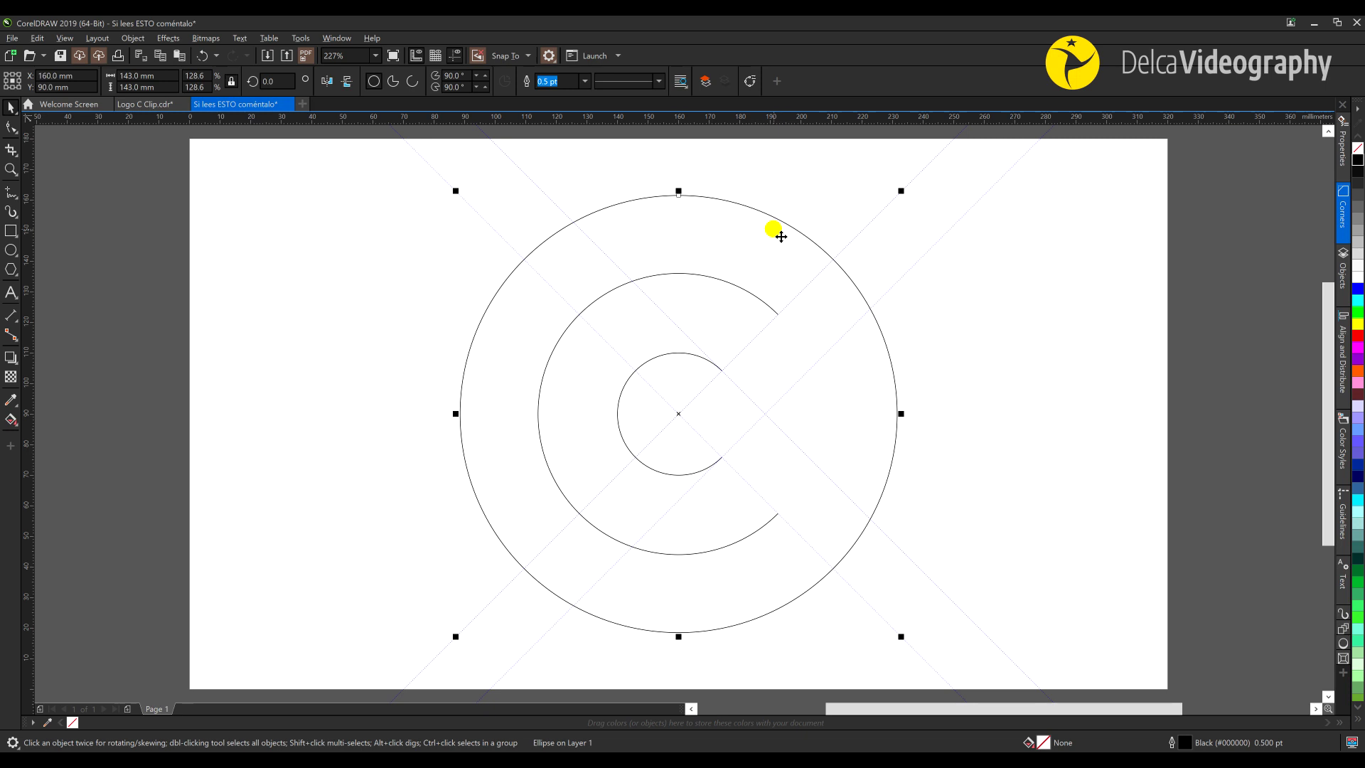
click(9, 127)
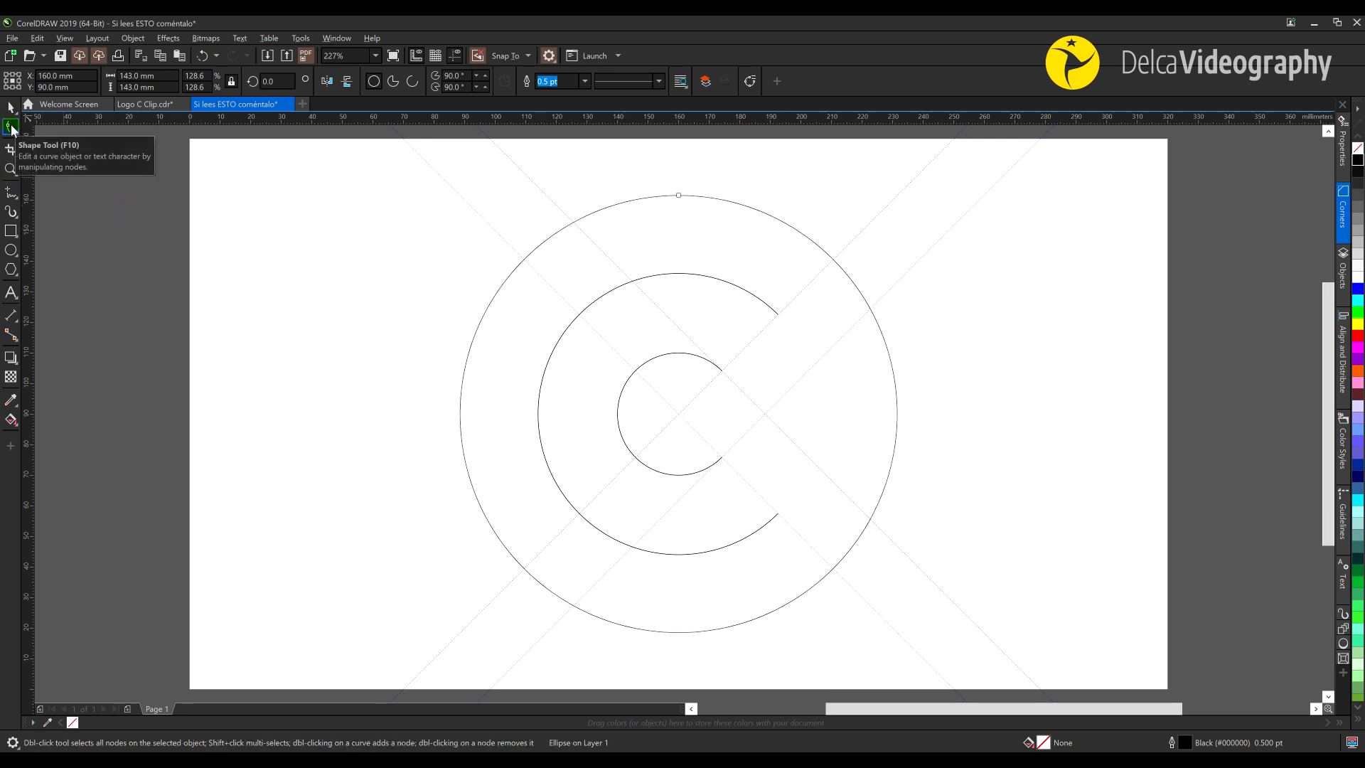
drag(677, 198, 573, 605)
drag(681, 198, 574, 223)
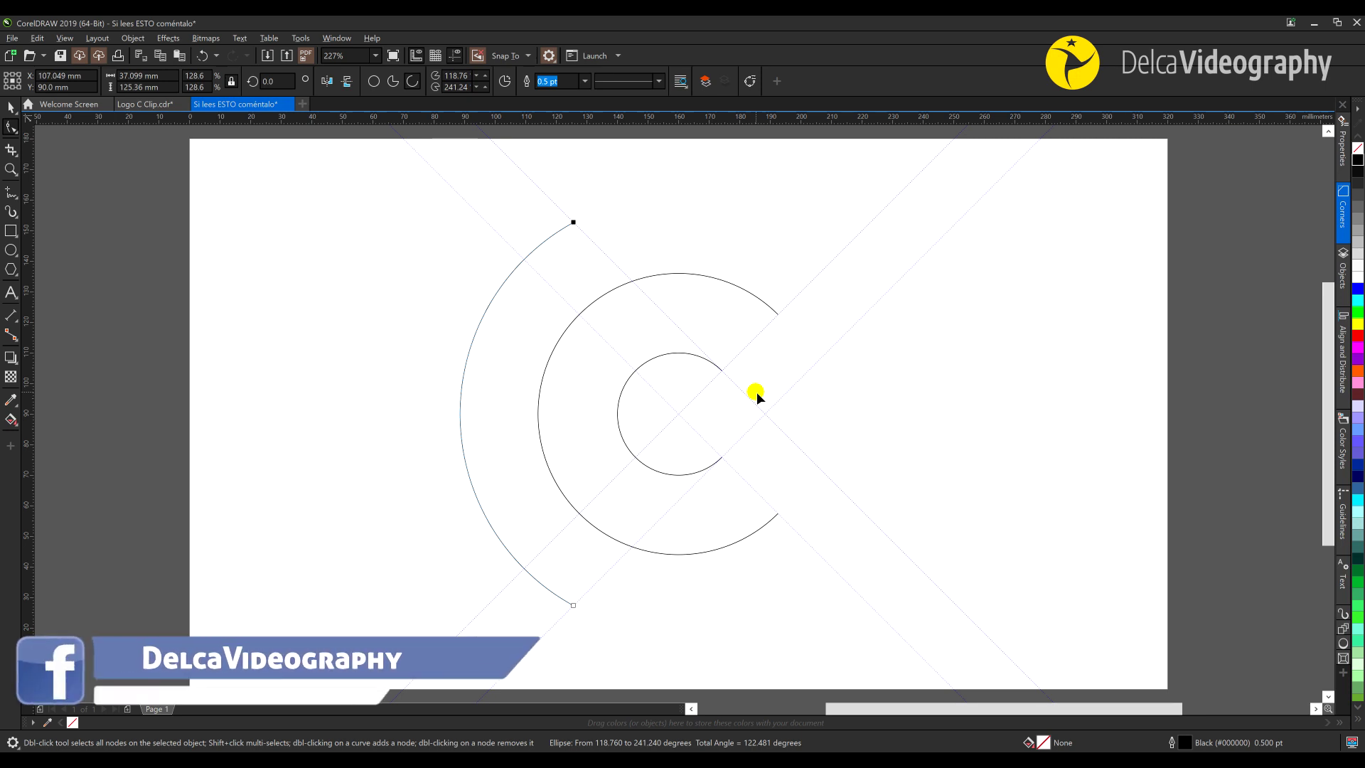
key(space)
click(931, 462)
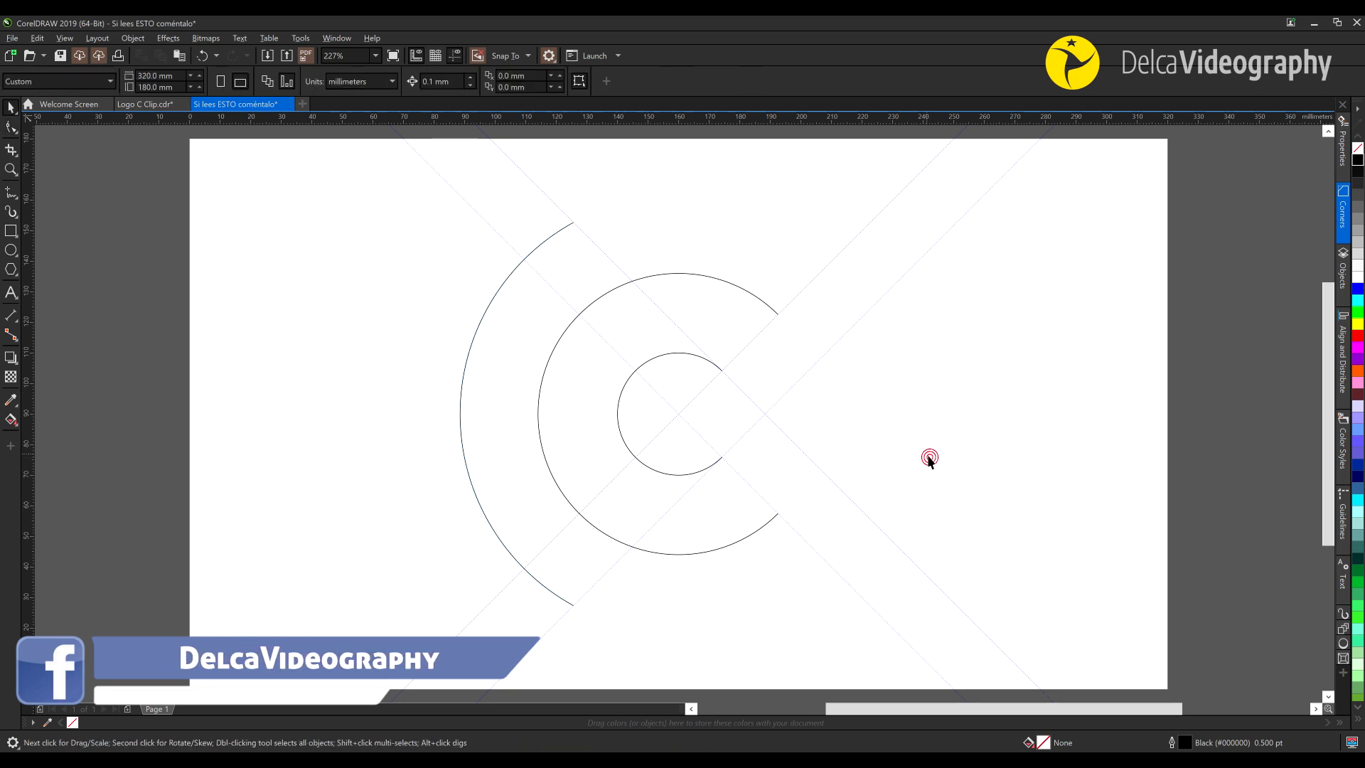
Convert the inner arc and the middle arc to curves
click(675, 354)
click(726, 280)
click(665, 358)
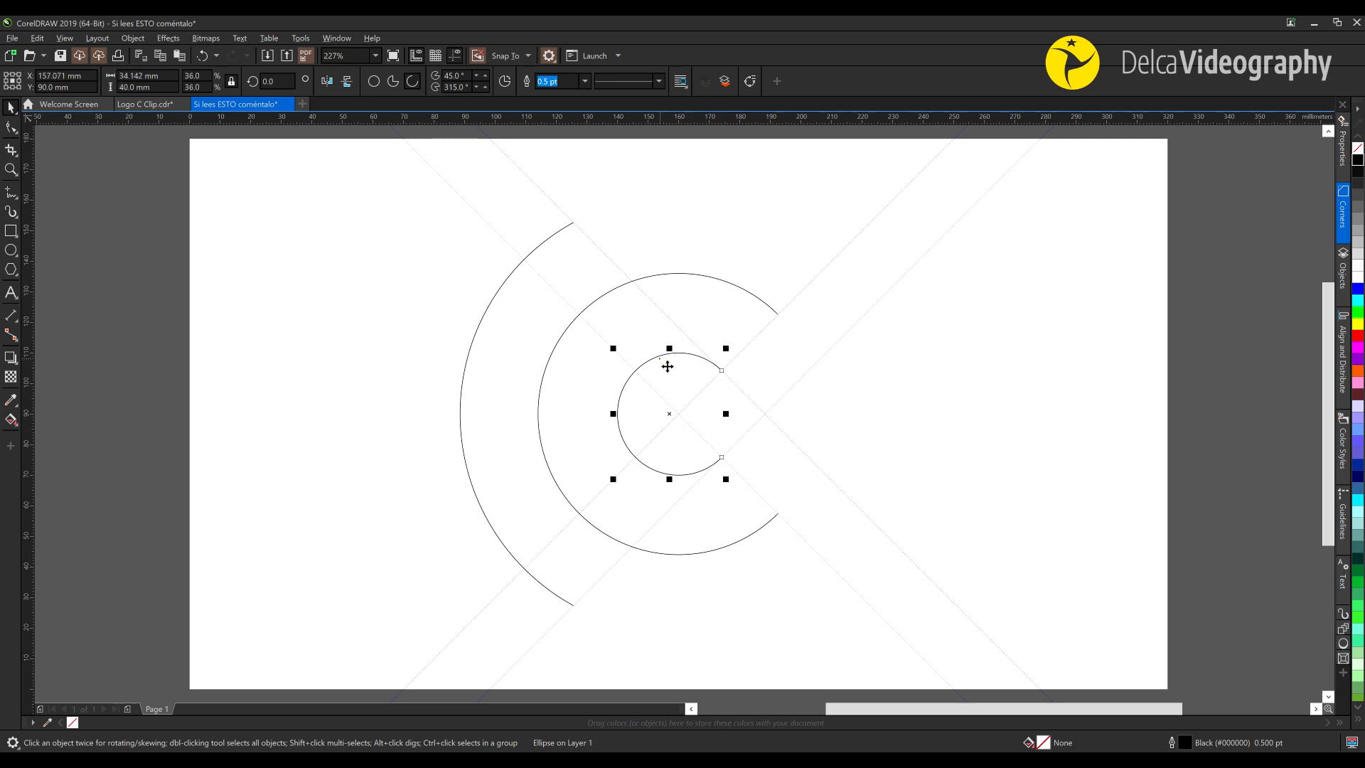
shift+click(709, 279)
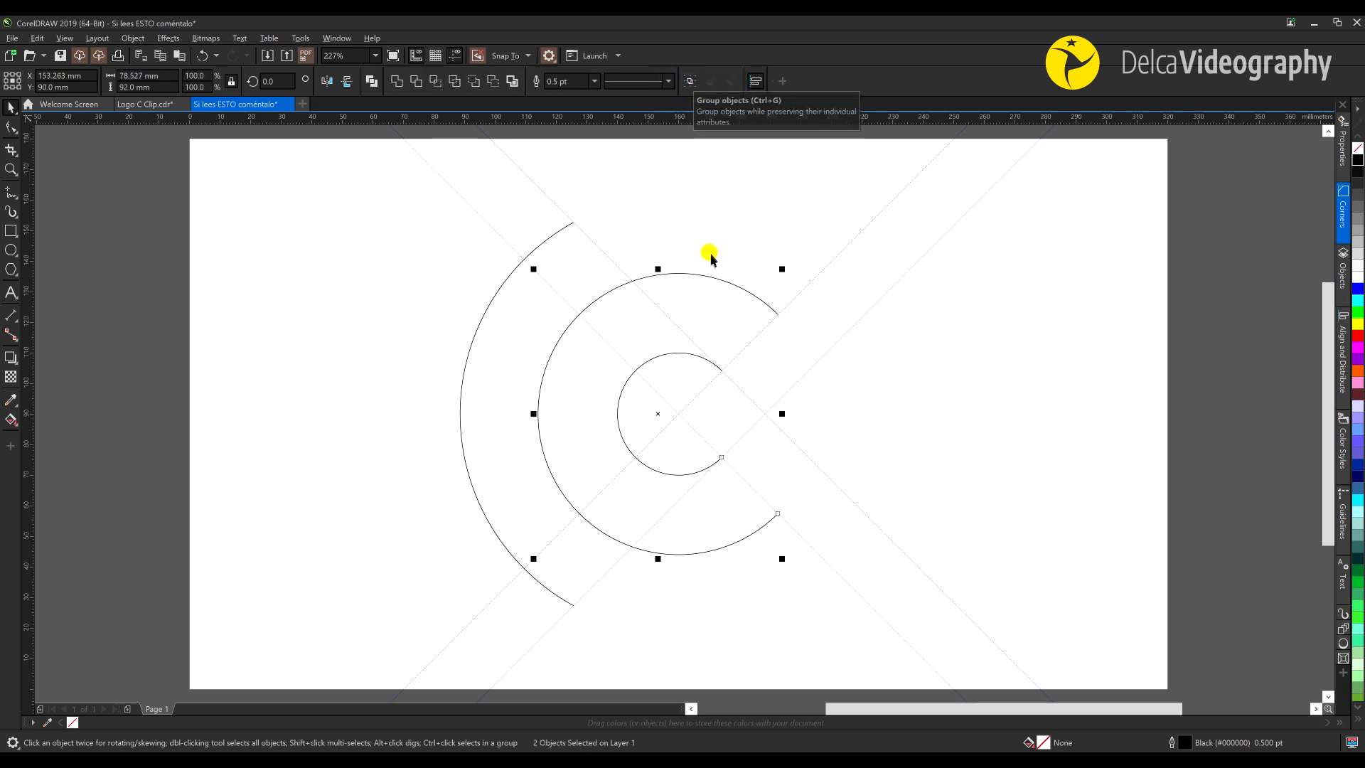
click(901, 442)
click(666, 356)
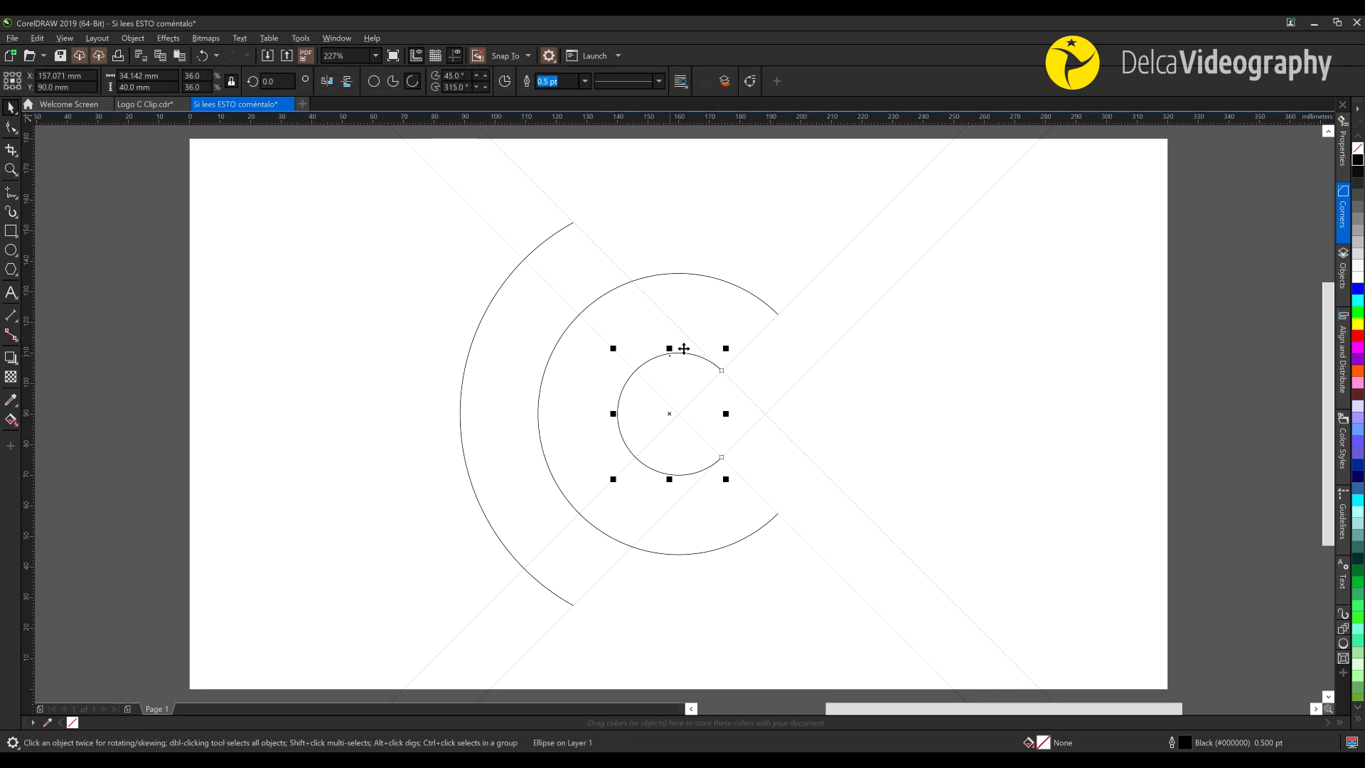
click(750, 84)
click(702, 276)
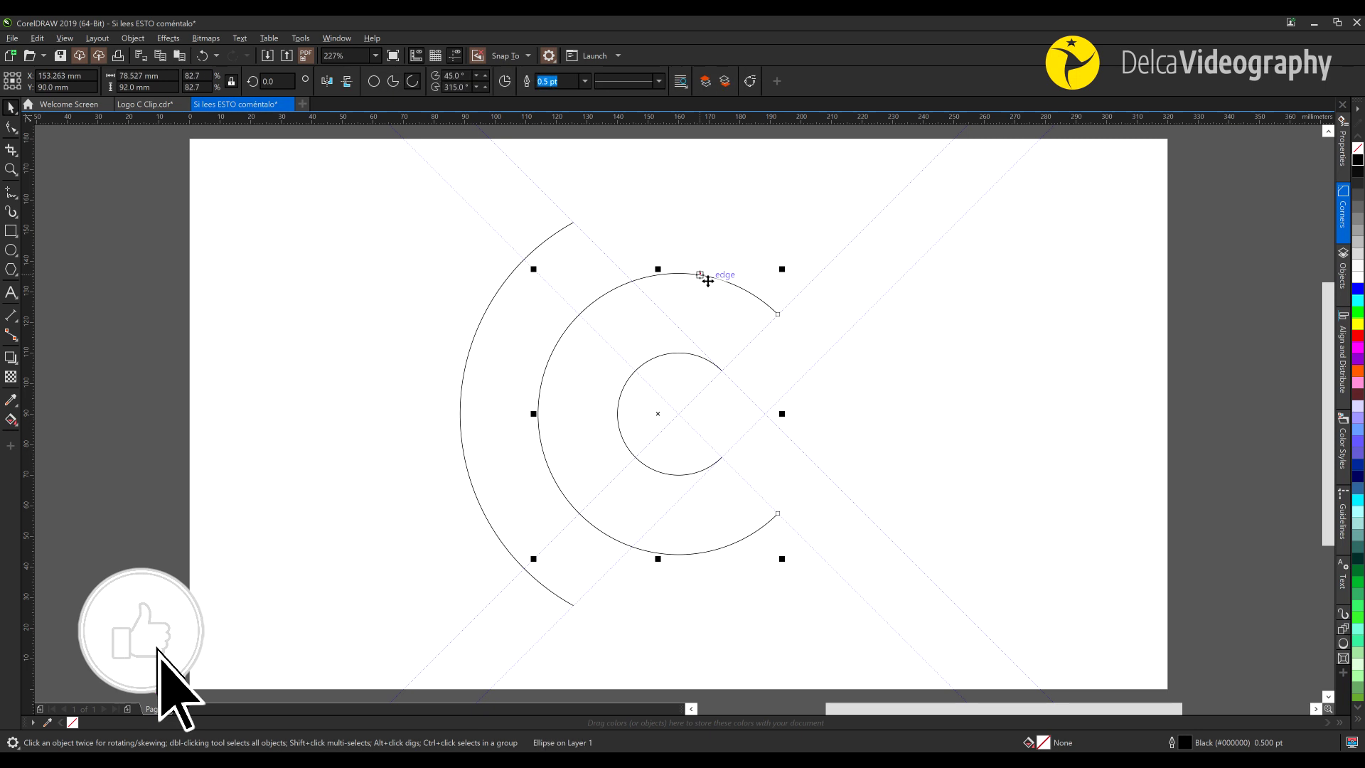
right_click(702, 277)
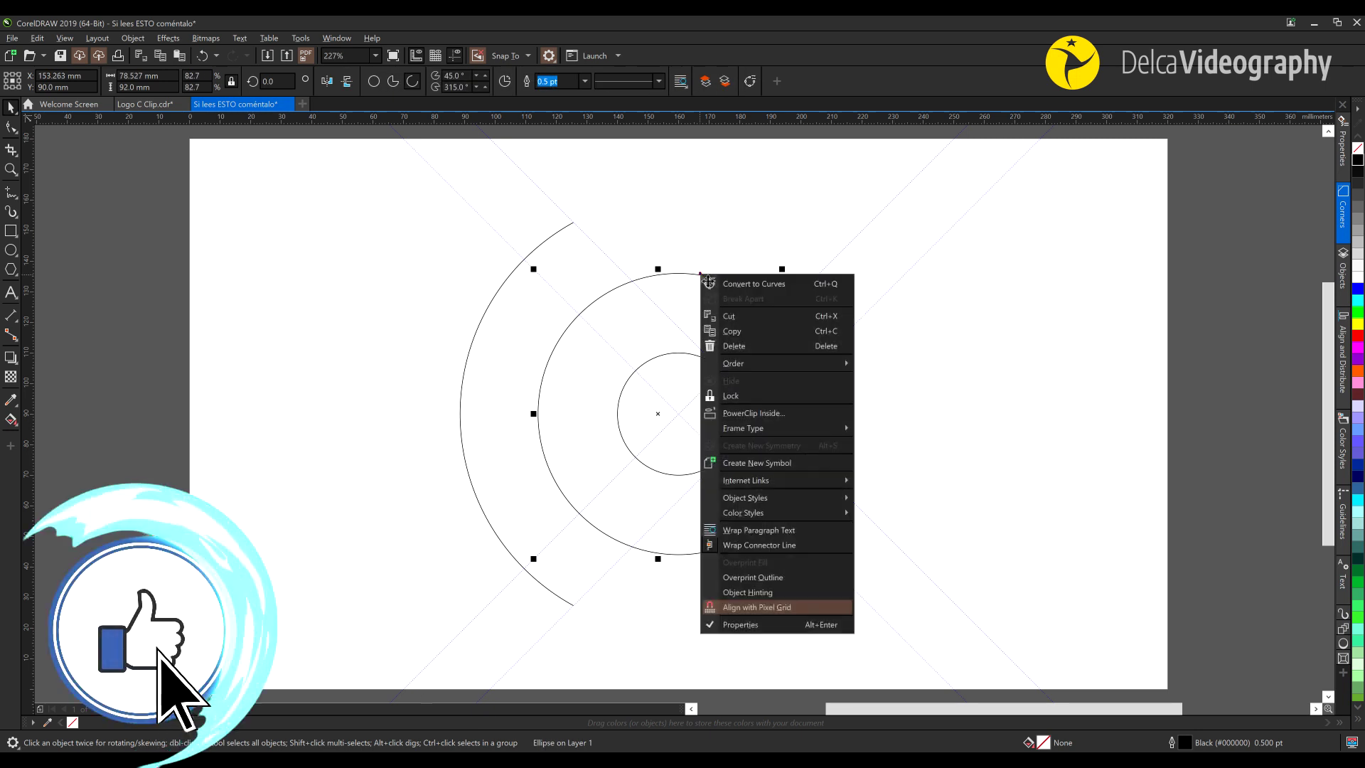
click(828, 286)
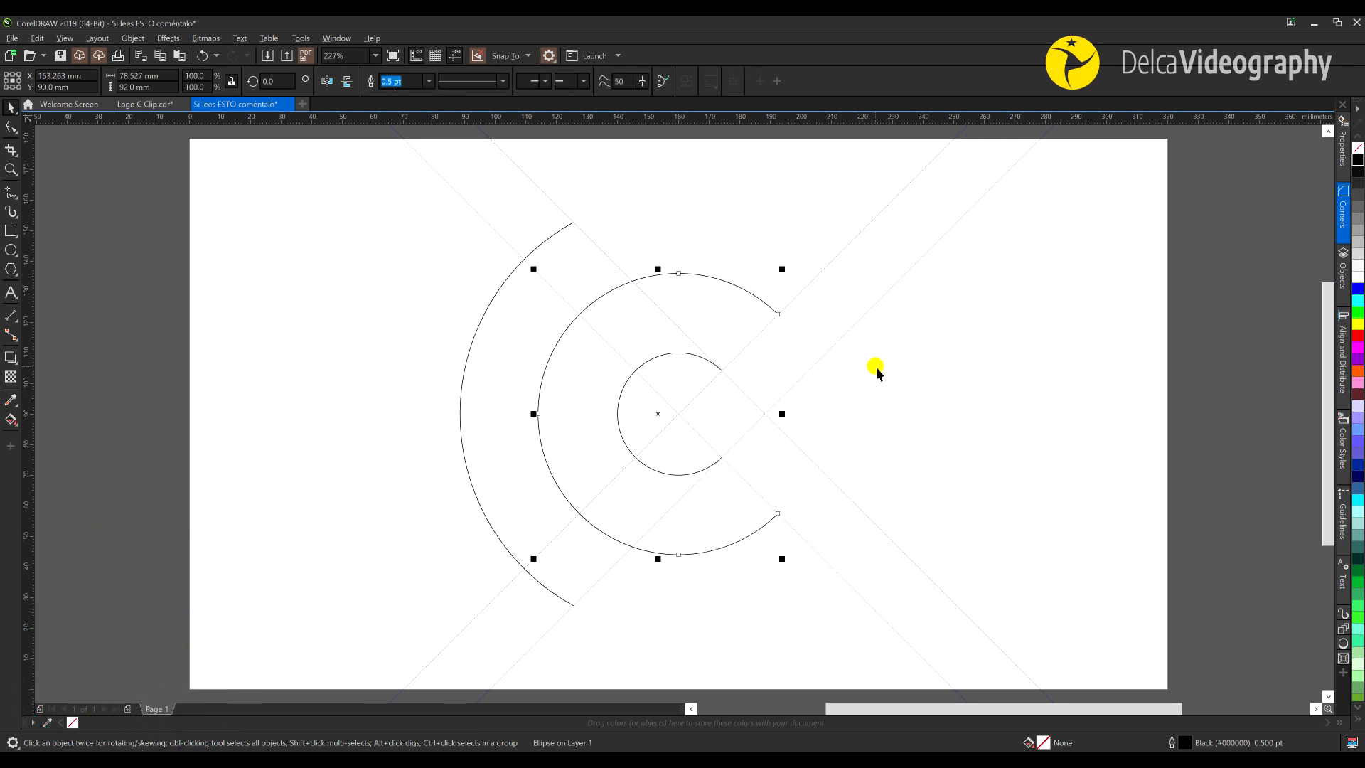
Weld the inner and middle arcs into a single curve object
shift+click(685, 359)
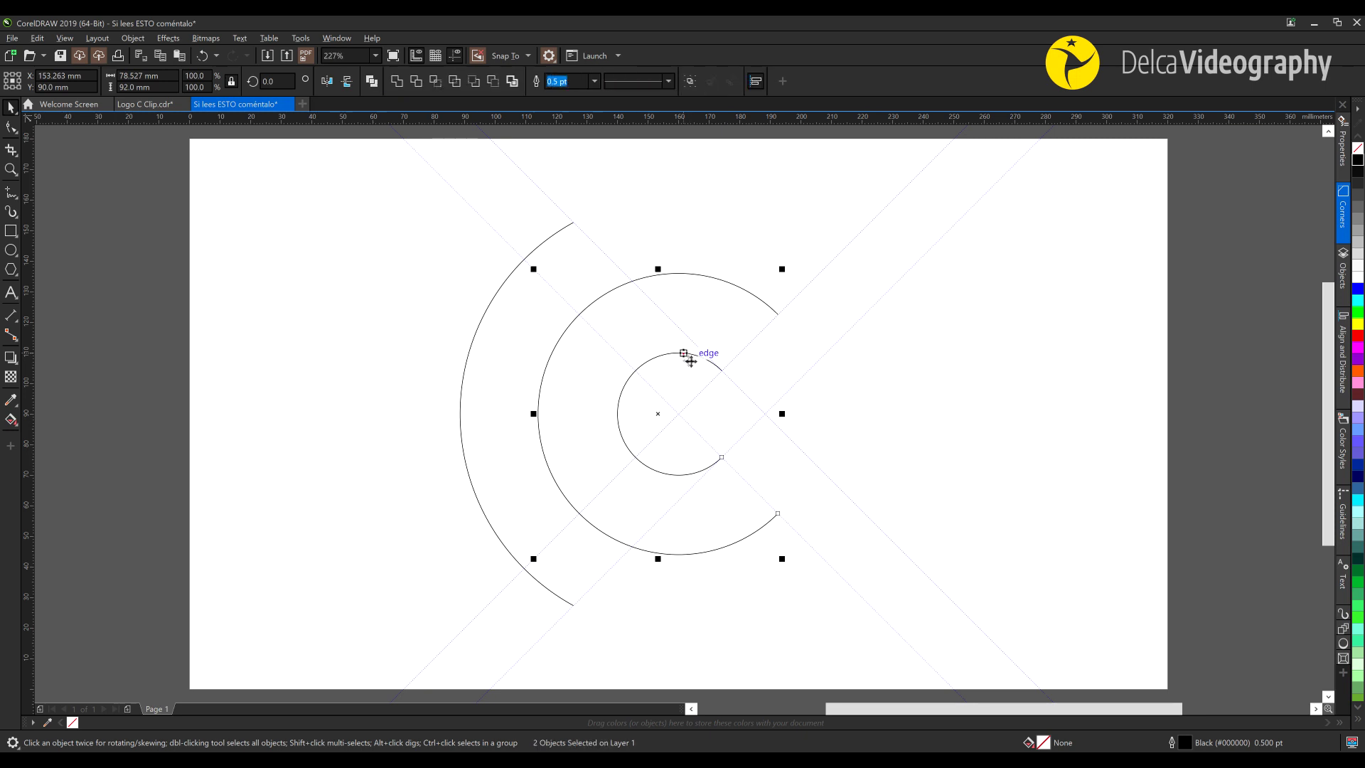
drag(673, 351, 899, 360)
key(ctrl+z)
click(993, 275)
drag(997, 254, 633, 444)
drag(545, 594, 518, 631)
click(397, 83)
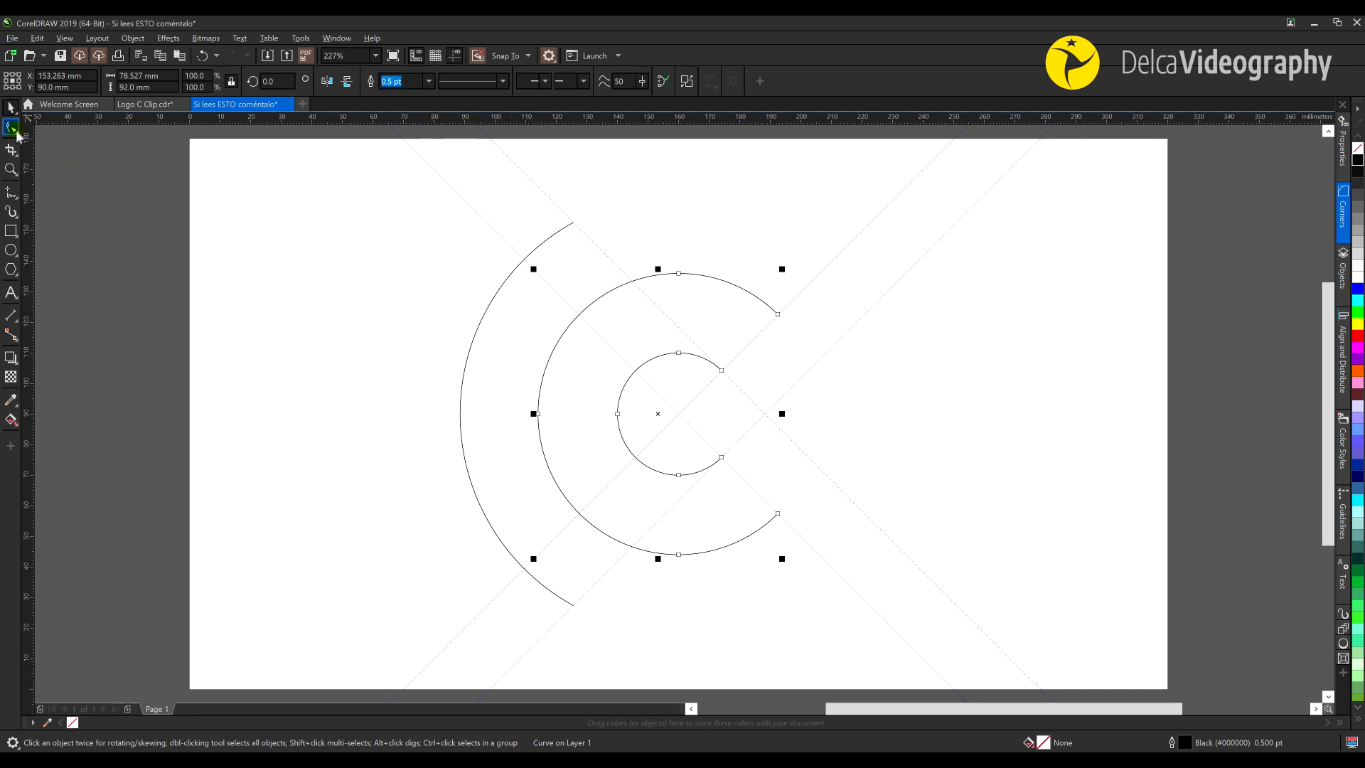
Close the C outline with straight Freehand lines joining the upper and the lower endpoints of the two arcs
click(11, 192)
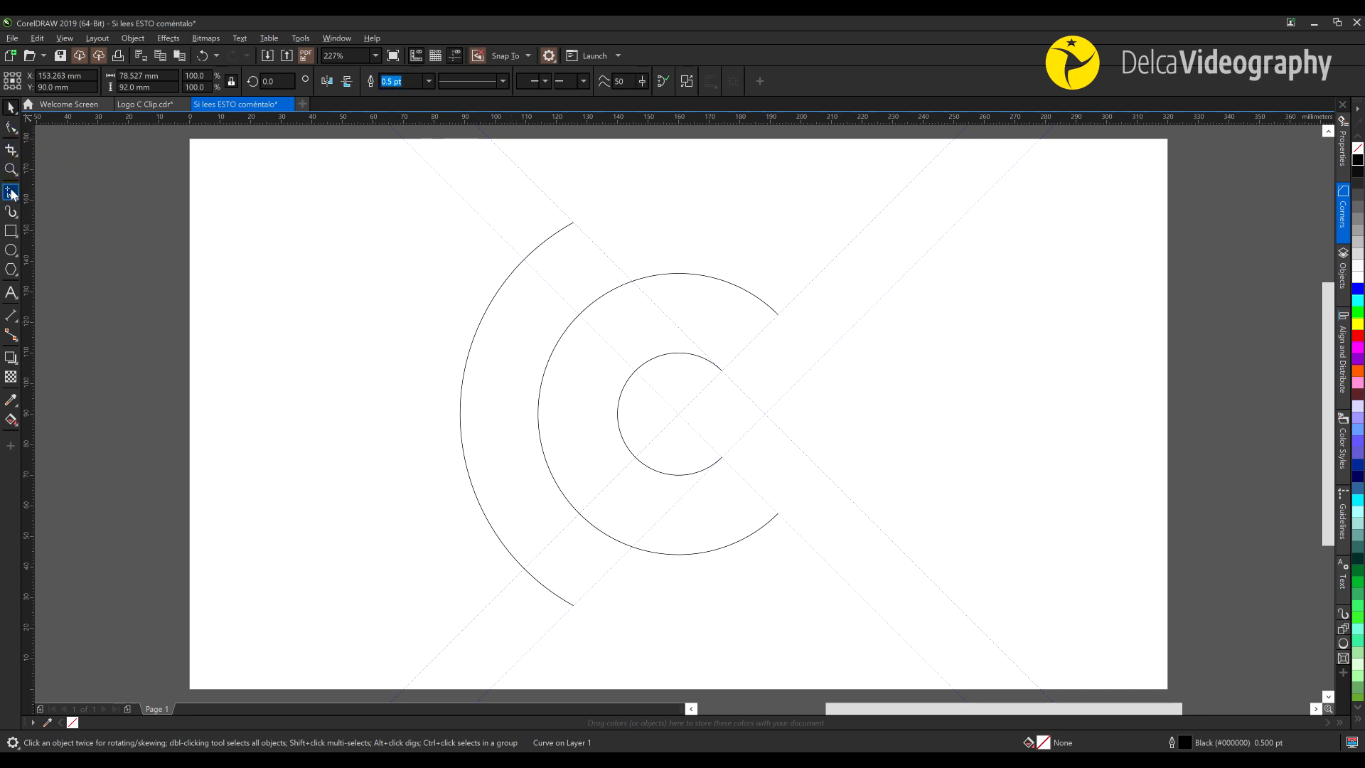
click(778, 314)
click(721, 370)
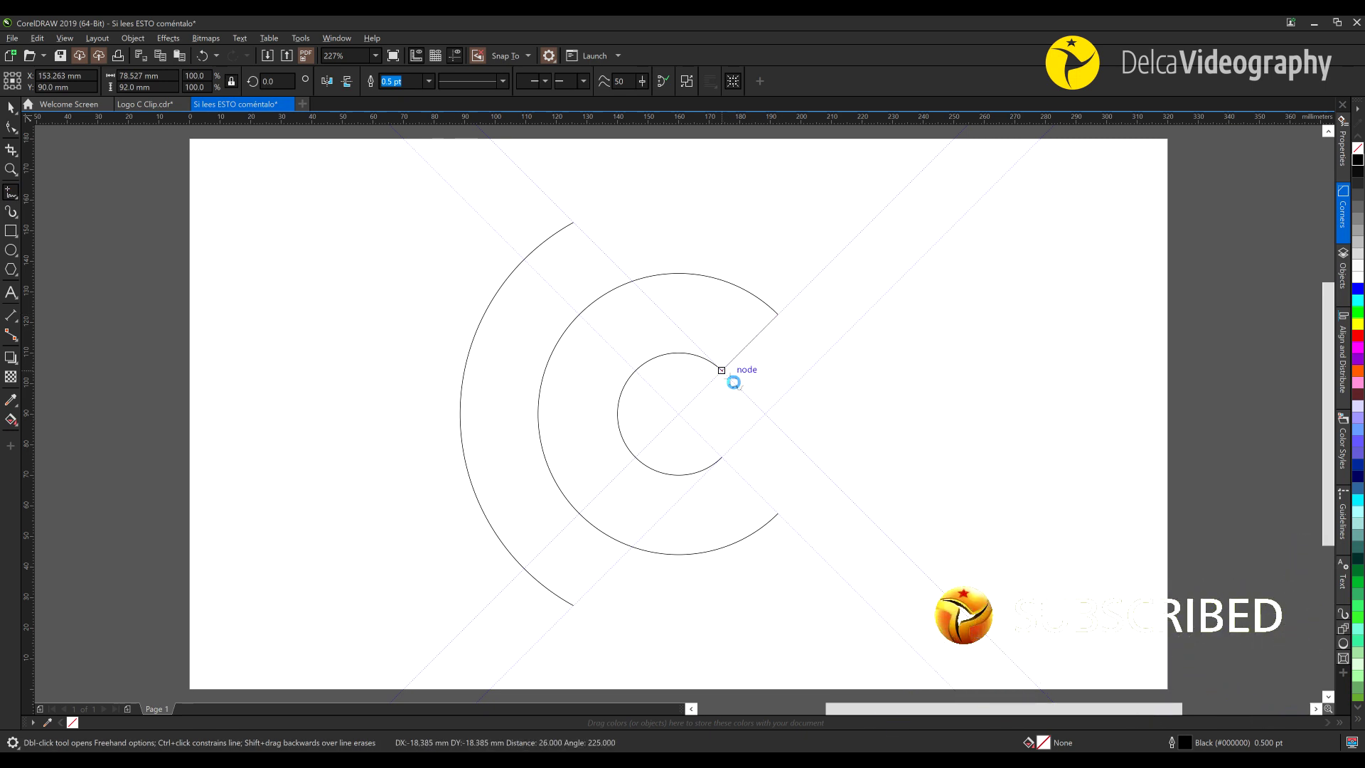
click(722, 457)
click(778, 514)
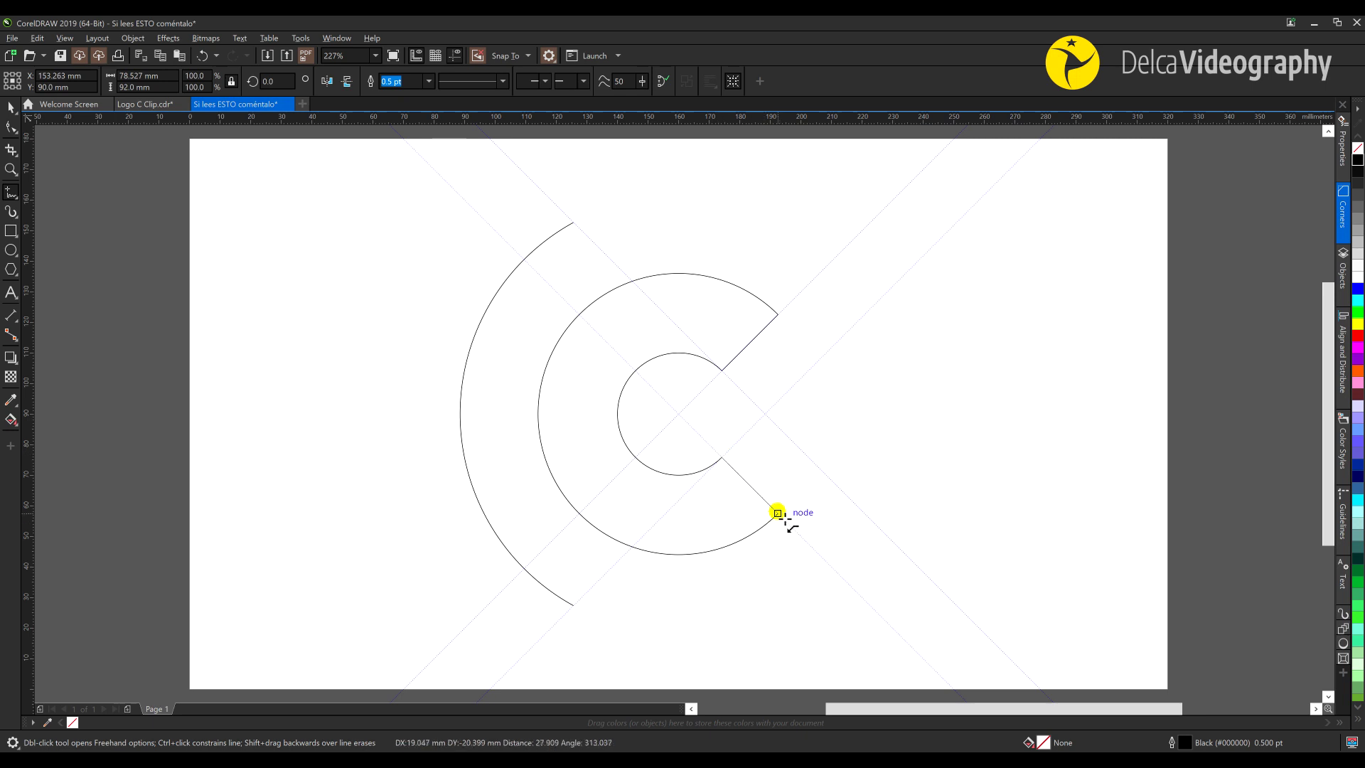
key(space)
drag(659, 421, 815, 383)
key(ctrl+z)
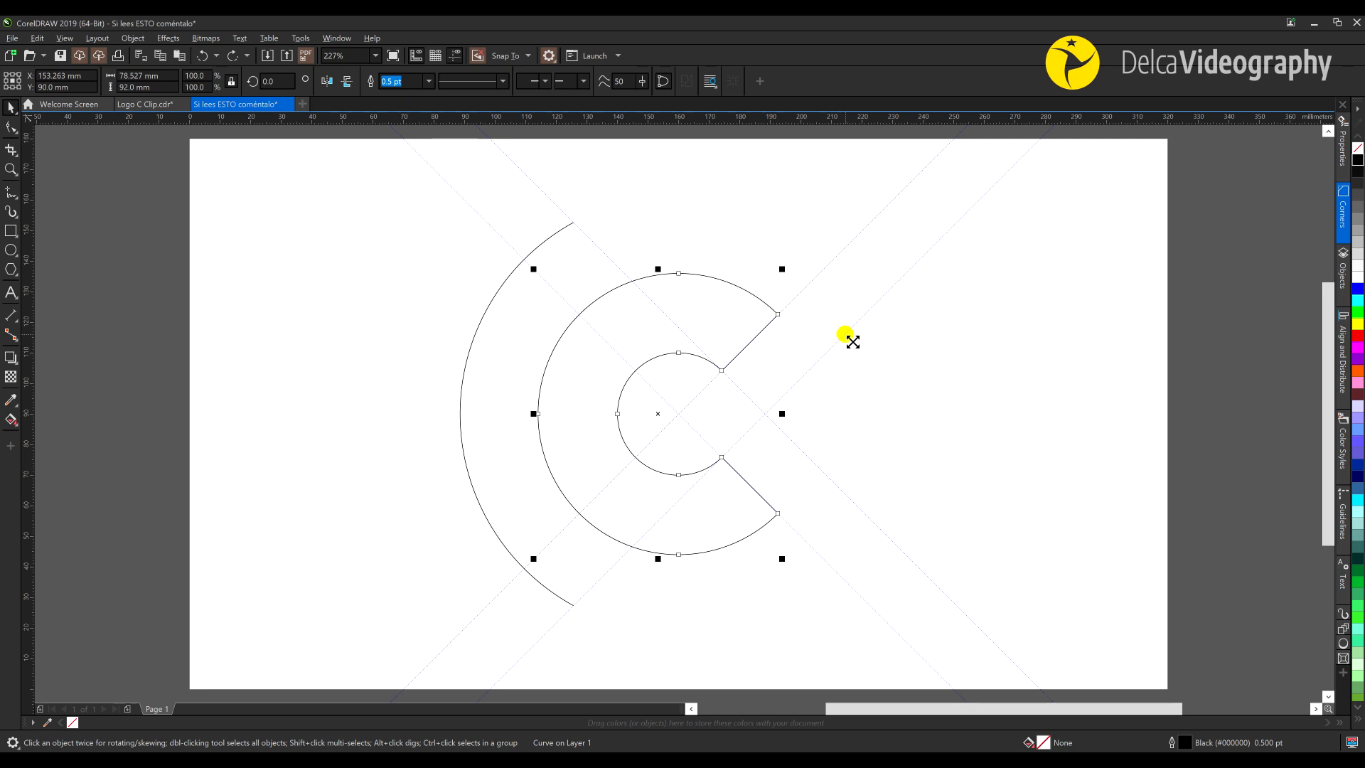
Convert the outer arc to curves and draw straight lines from its two ends to the inner corners of the C
click(488, 311)
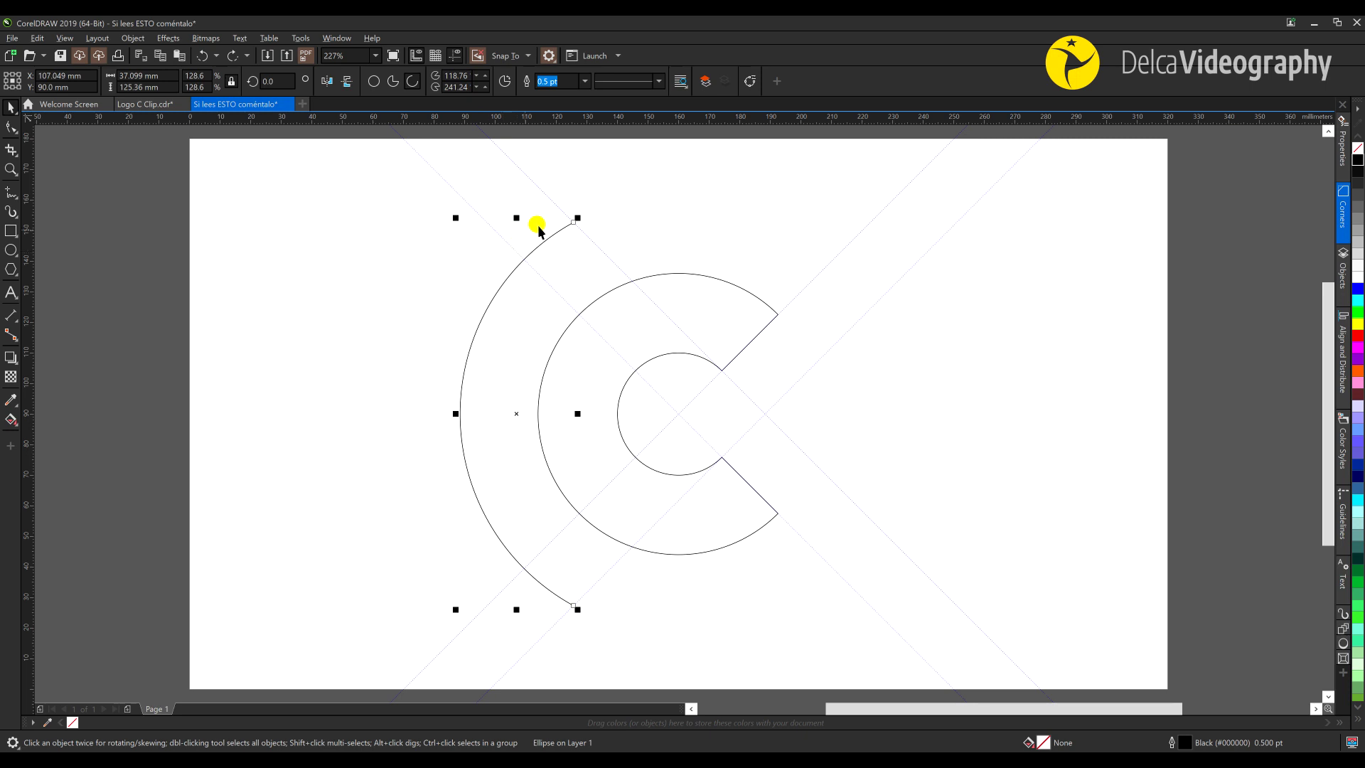
click(749, 82)
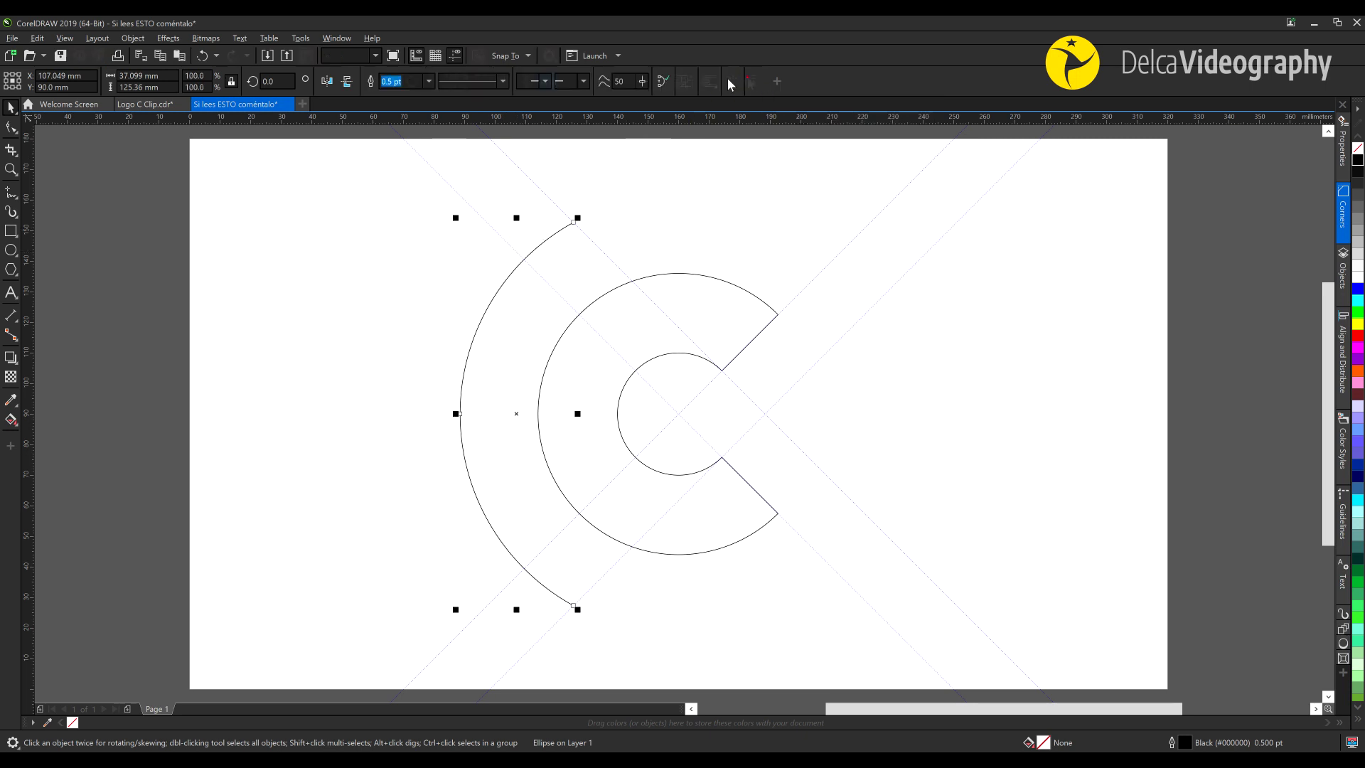
click(8, 192)
click(576, 236)
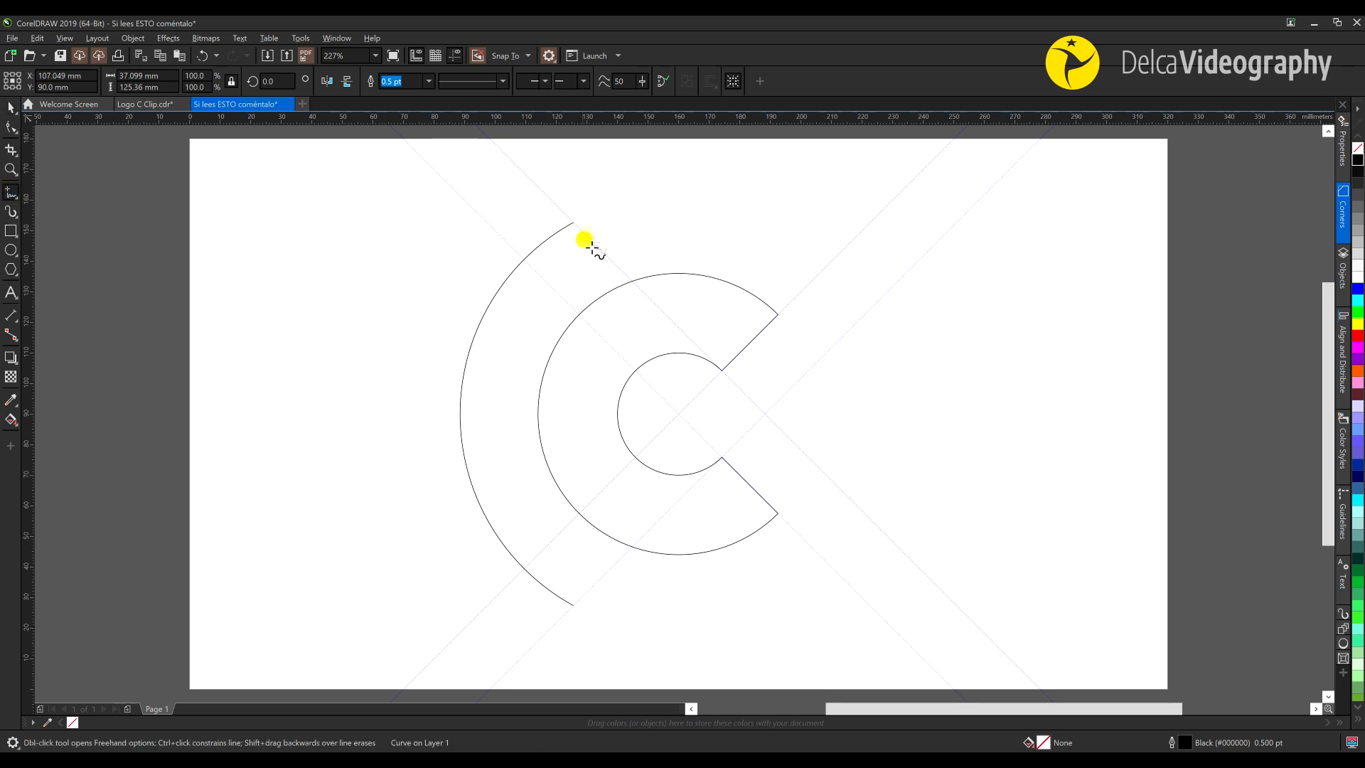
click(722, 370)
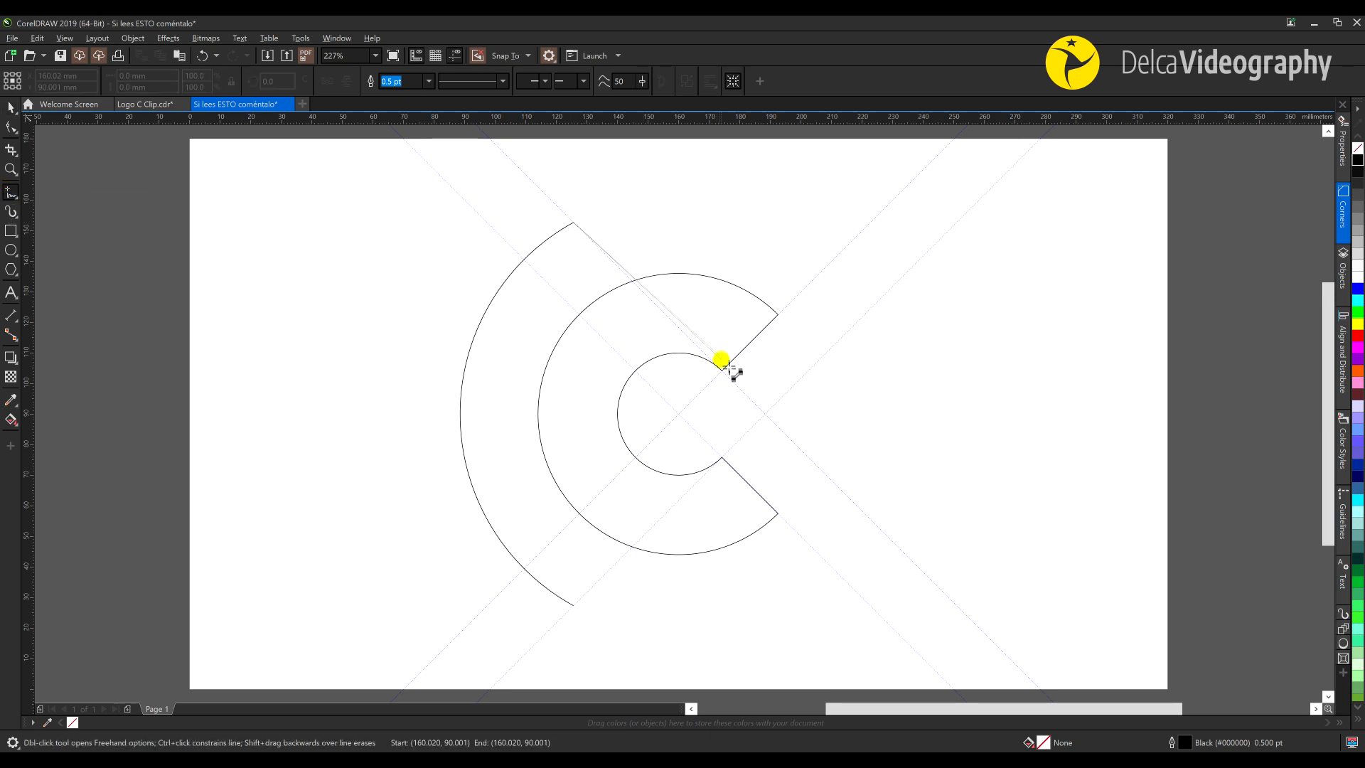
click(730, 380)
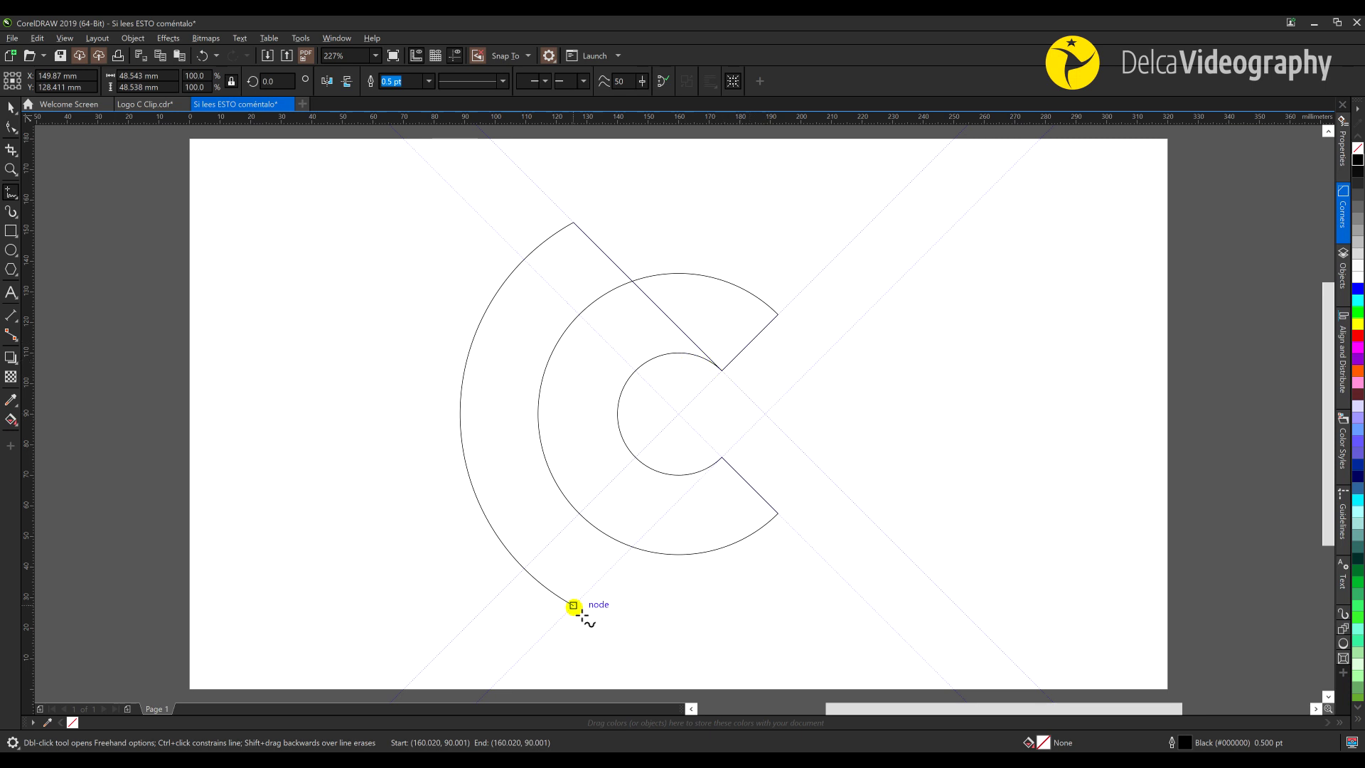
mouse_move(573, 605)
mouse_down()
mouse_move(731, 479)
mouse_move(722, 457)
mouse_up()
Weld the outer arc and its two diagonal straight lines into a single curve object
key(space)
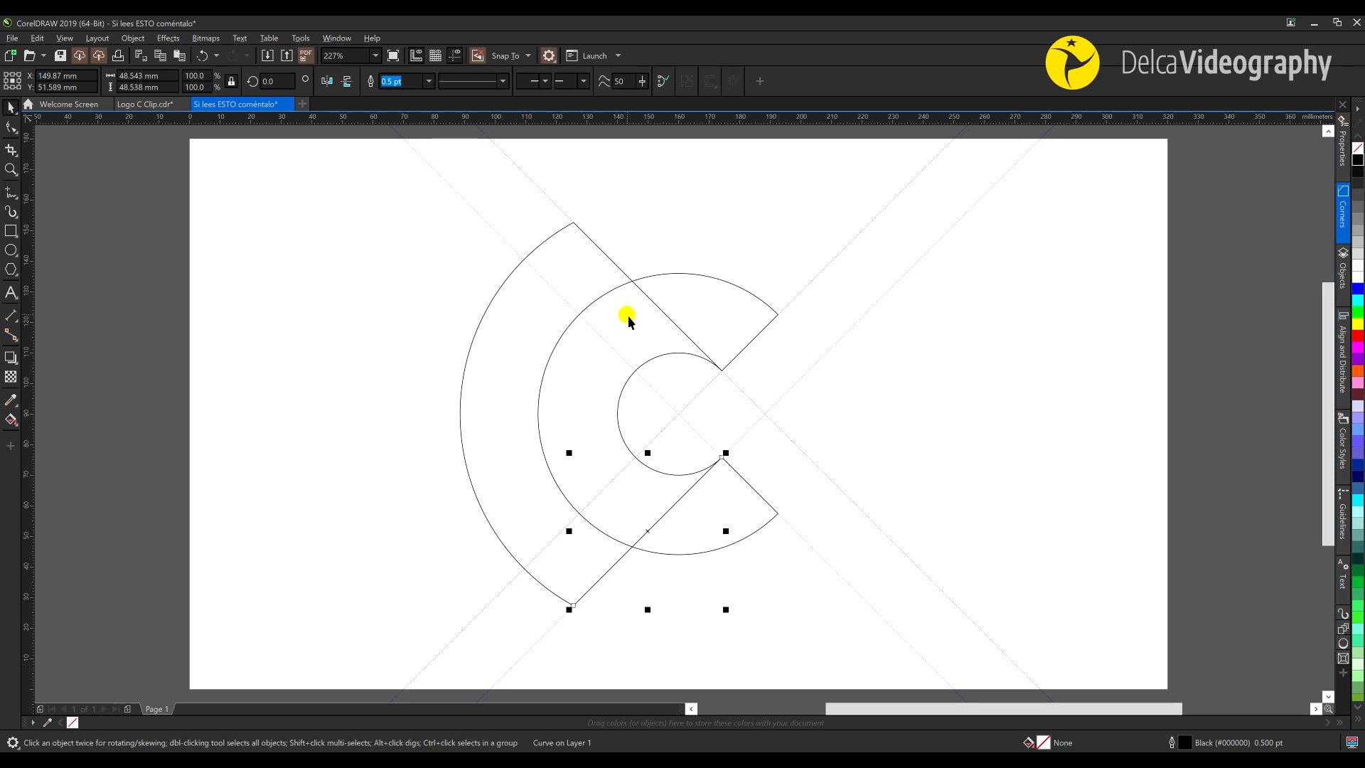
shift+click(674, 326)
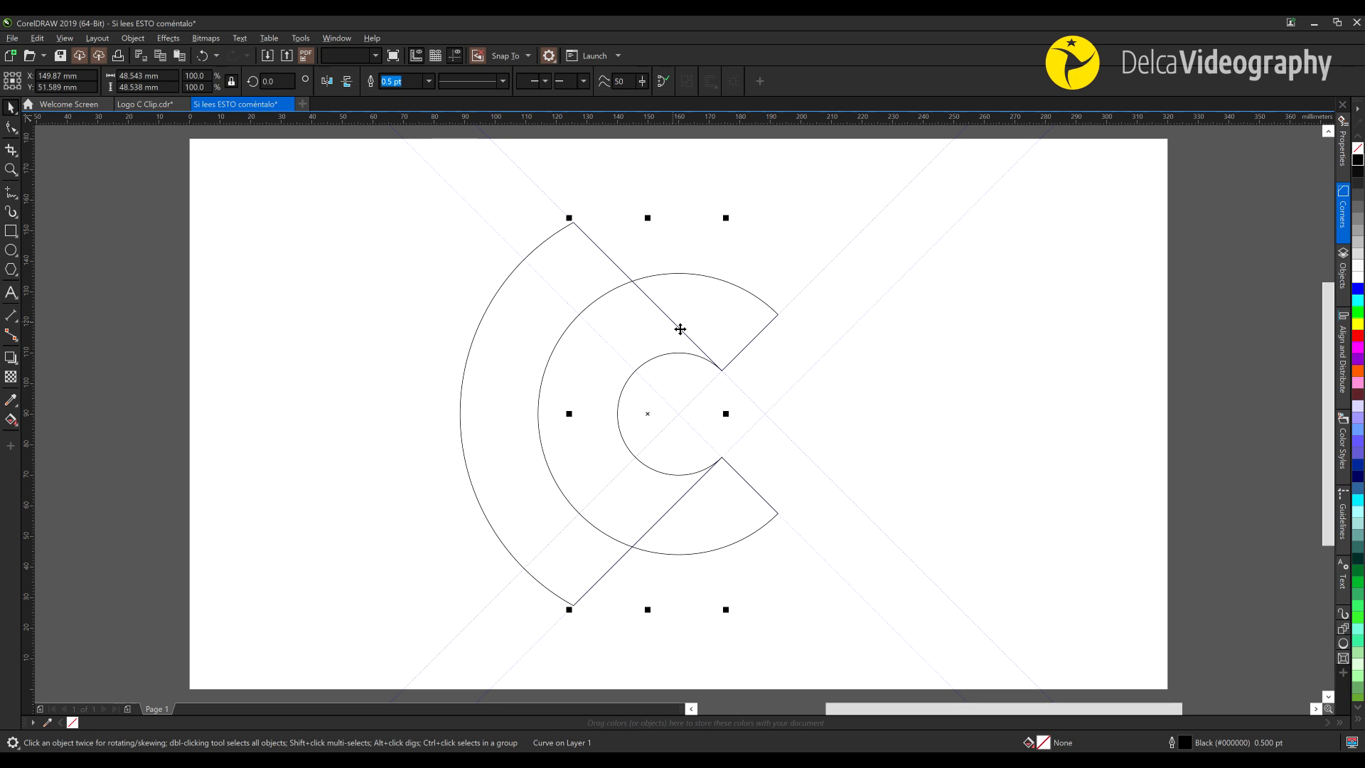
shift+click(474, 337)
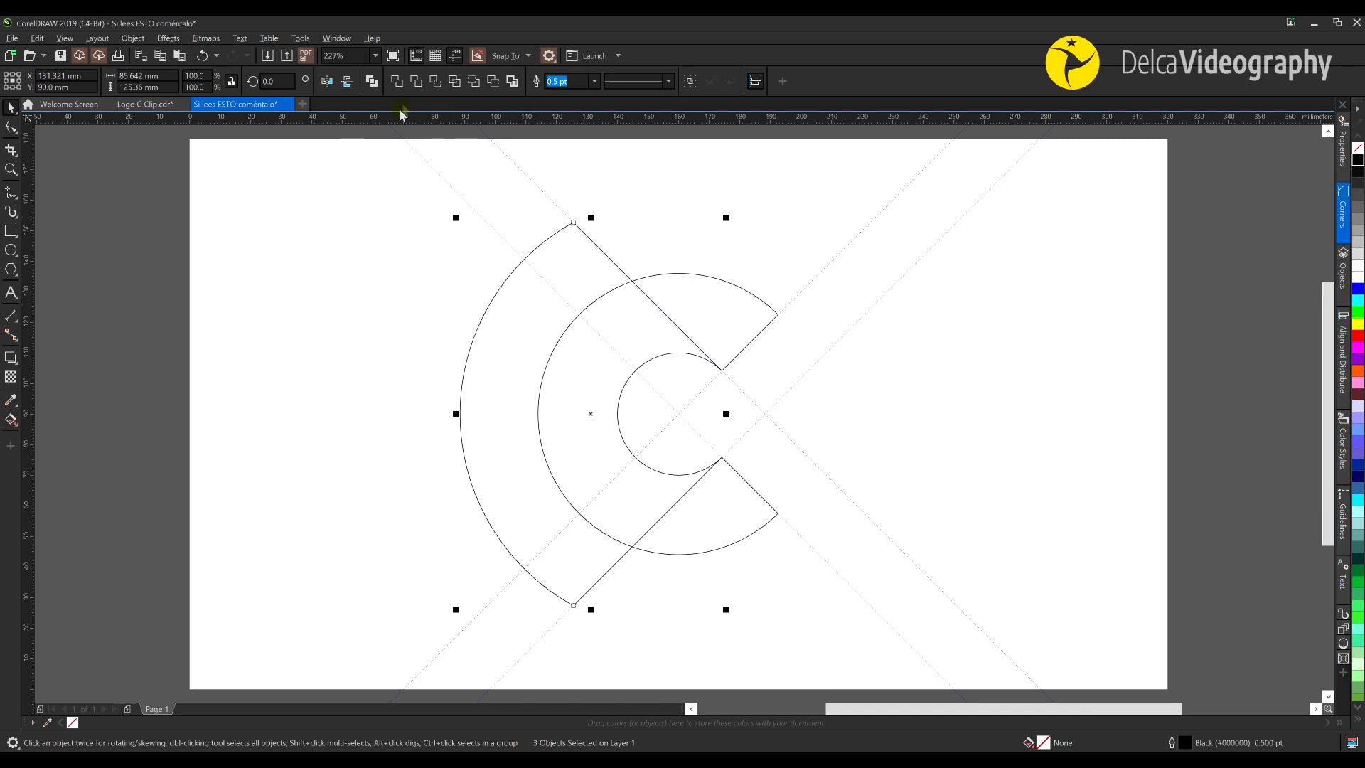
click(396, 82)
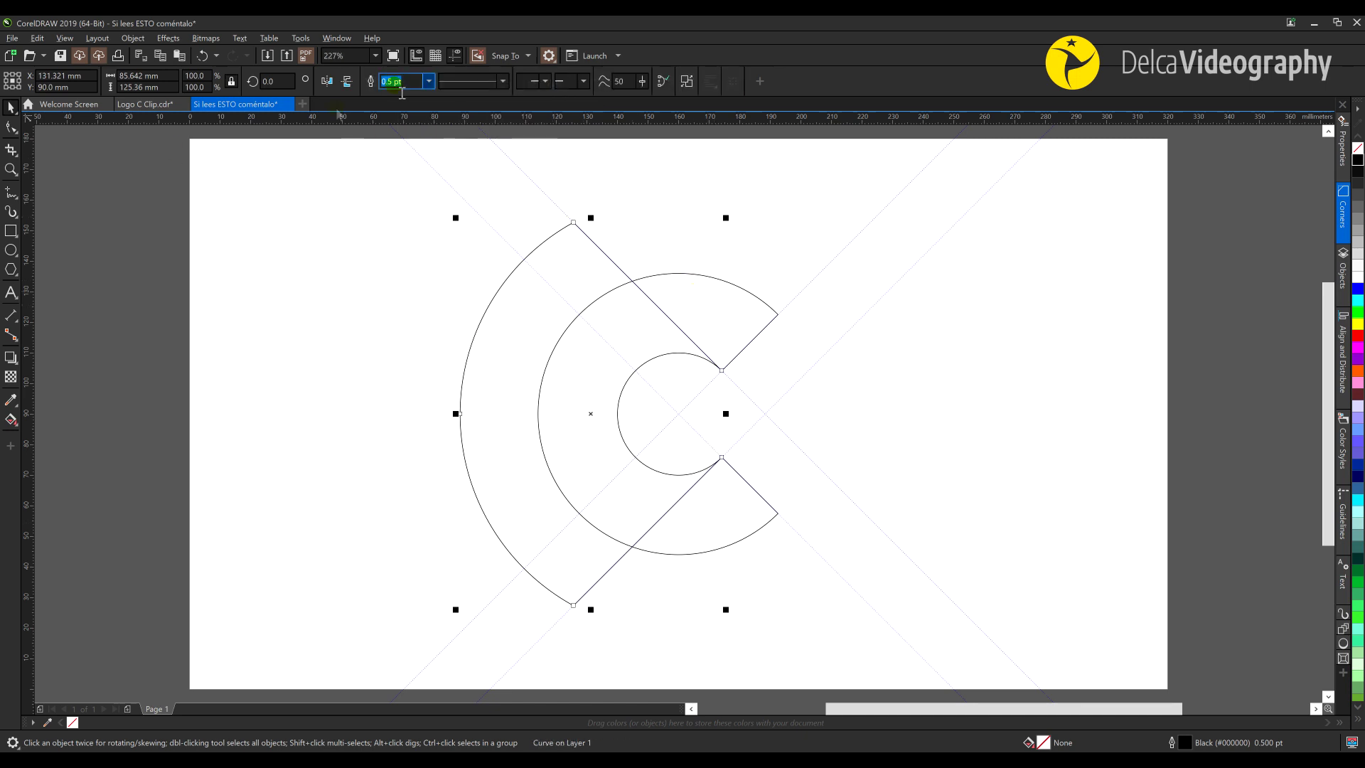
Join the open nodes at the upper and lower outer corners of the welded outer shape with the Shape tool
click(11, 127)
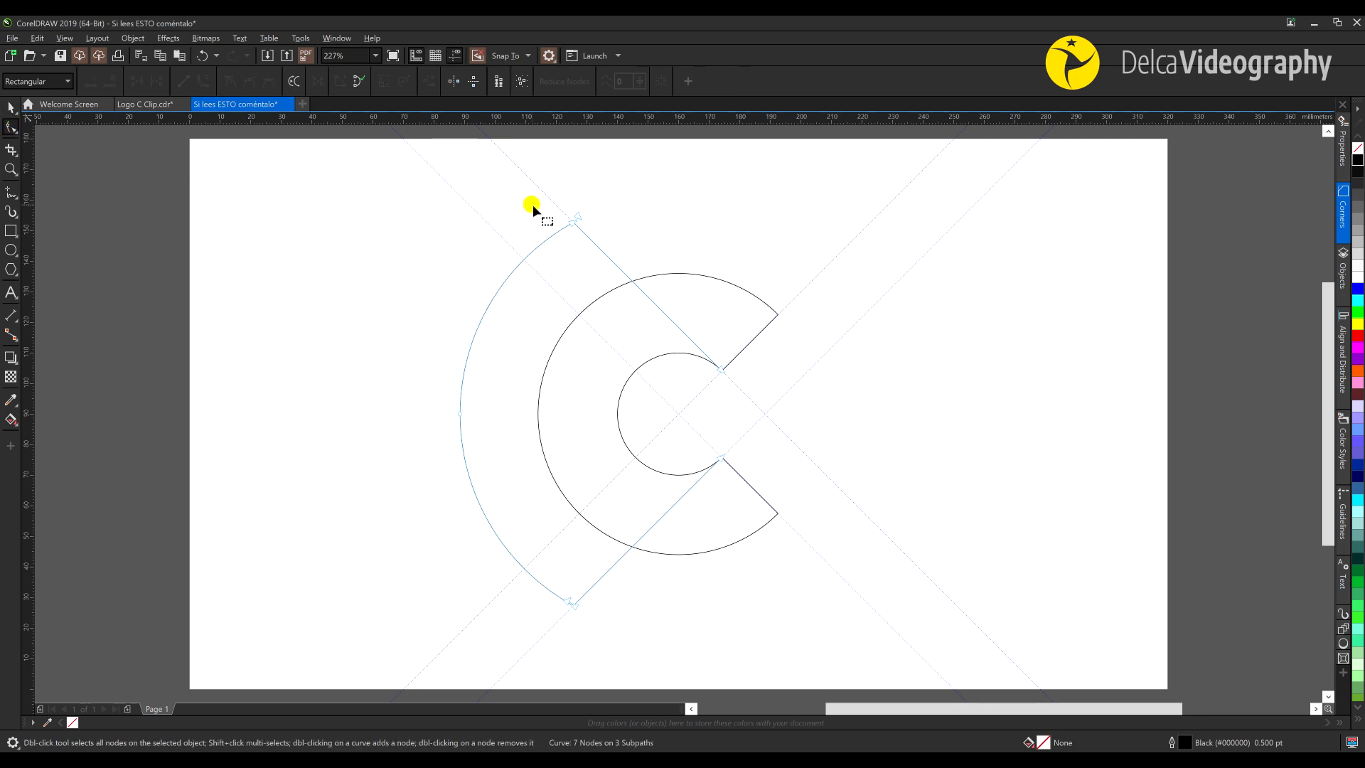
drag(538, 207, 580, 245)
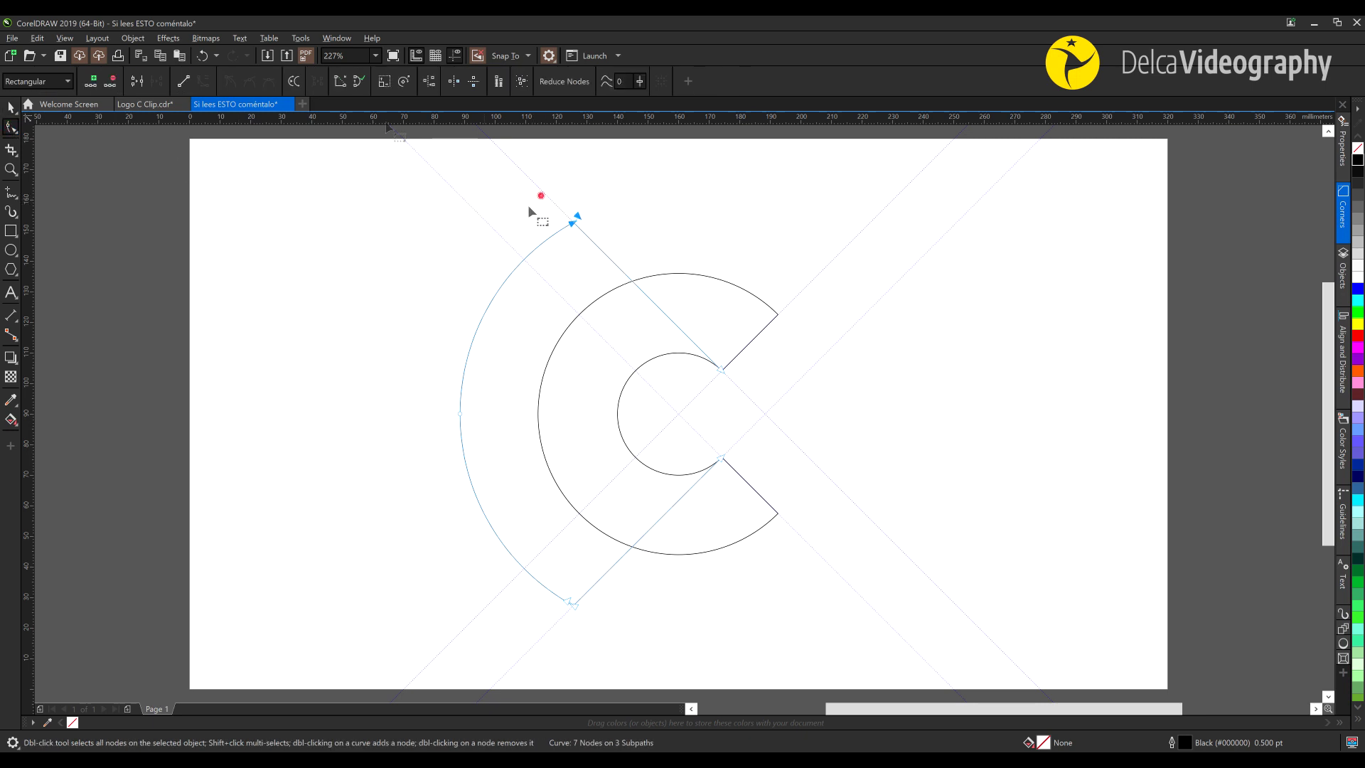
click(137, 81)
drag(590, 561, 560, 612)
click(140, 82)
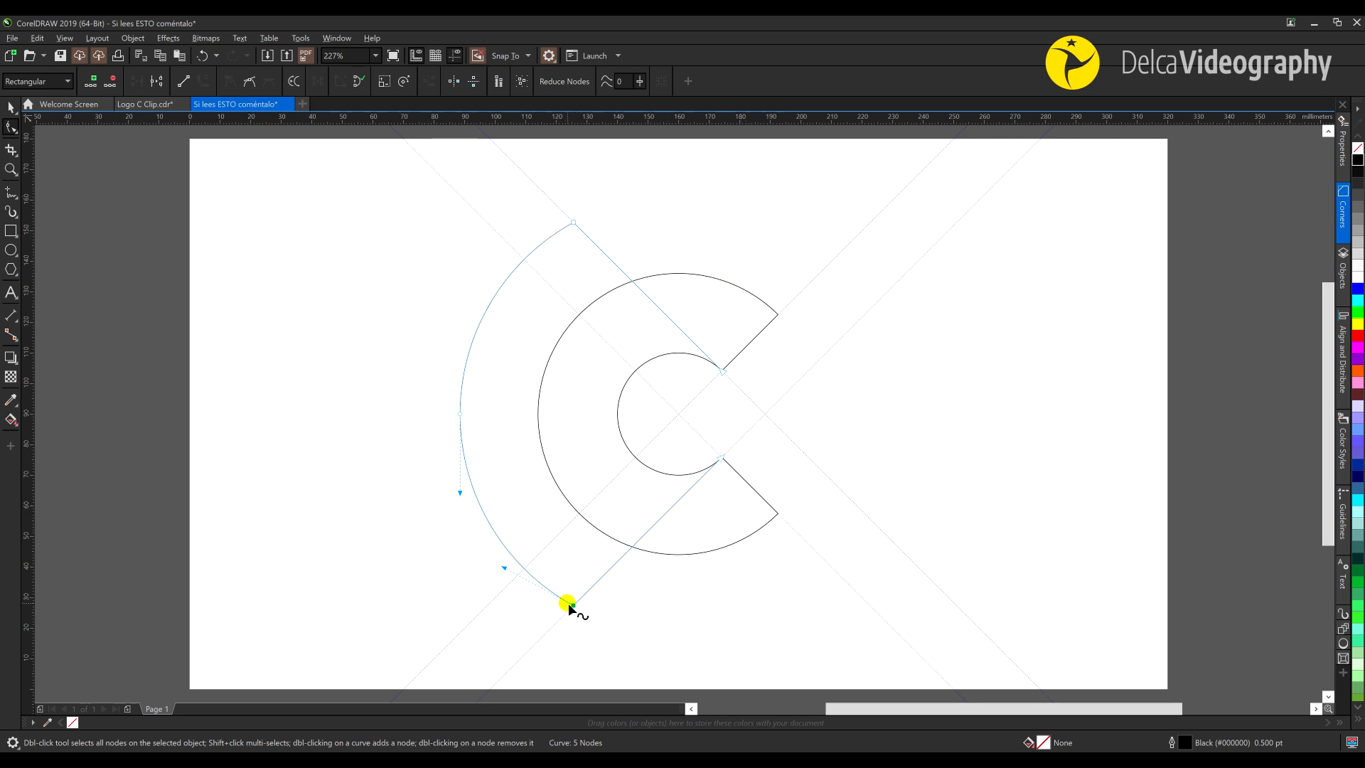
Move the outer shape and the C shape aside in turn to check them, undoing each move
key(space)
drag(610, 265, 417, 241)
key(ctrl+z)
drag(730, 297, 934, 245)
key(ctrl+z)
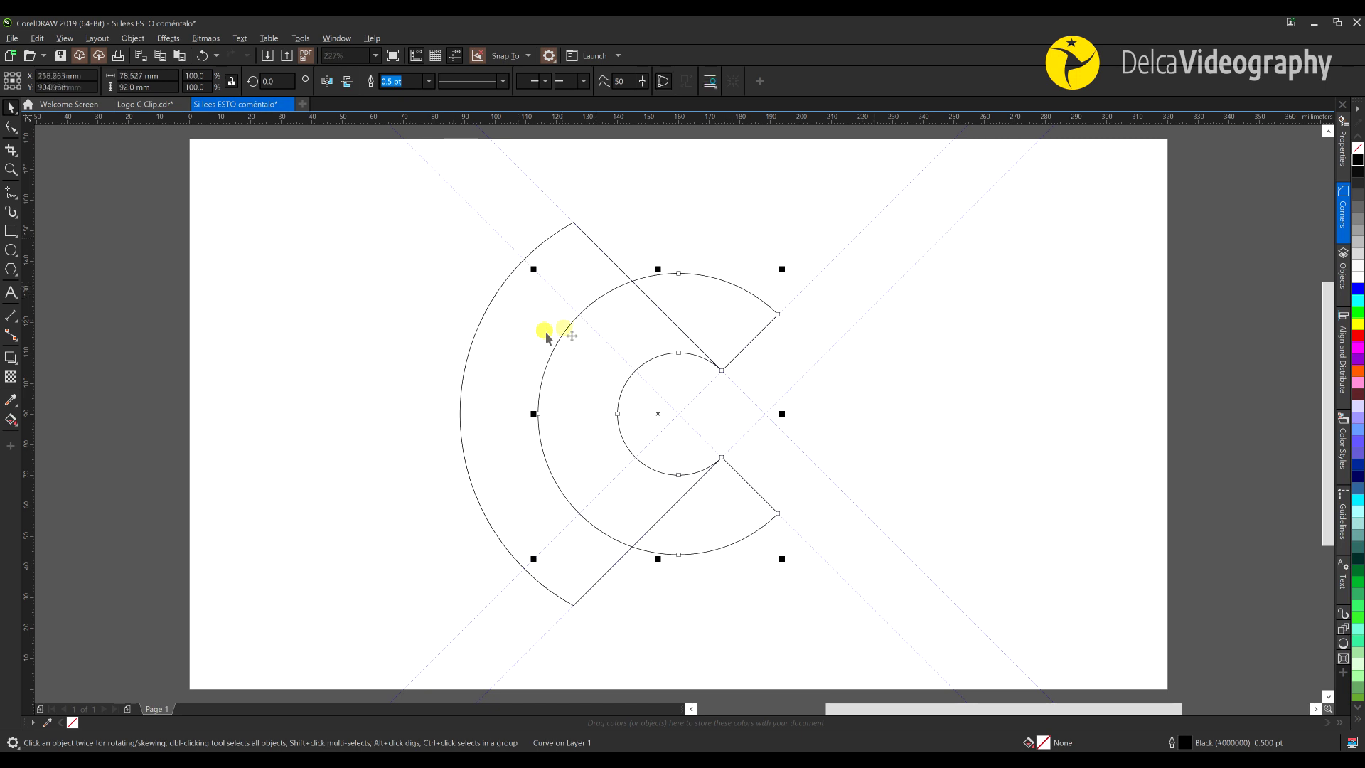
Set the outline width of both the C shape and the outer shape to 1.5 pt
shift+click(482, 319)
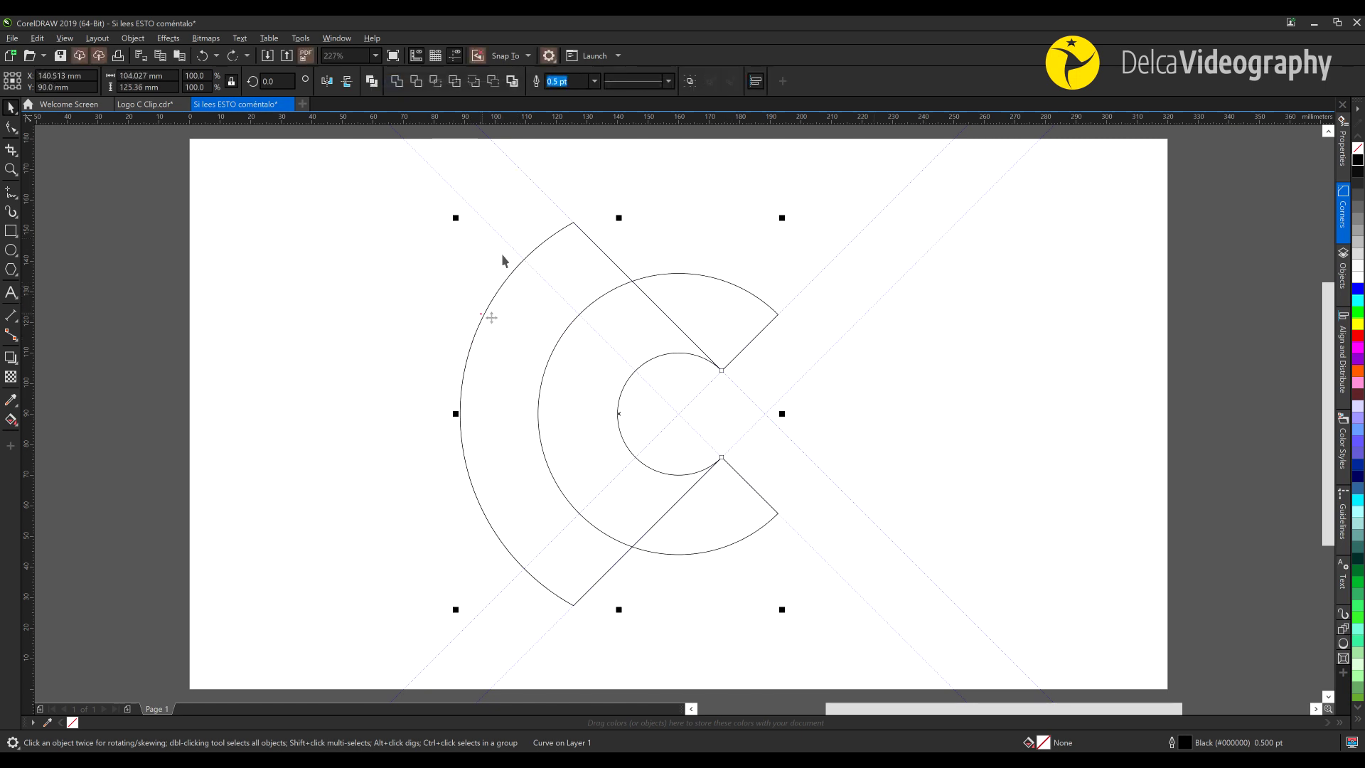
click(594, 82)
click(567, 139)
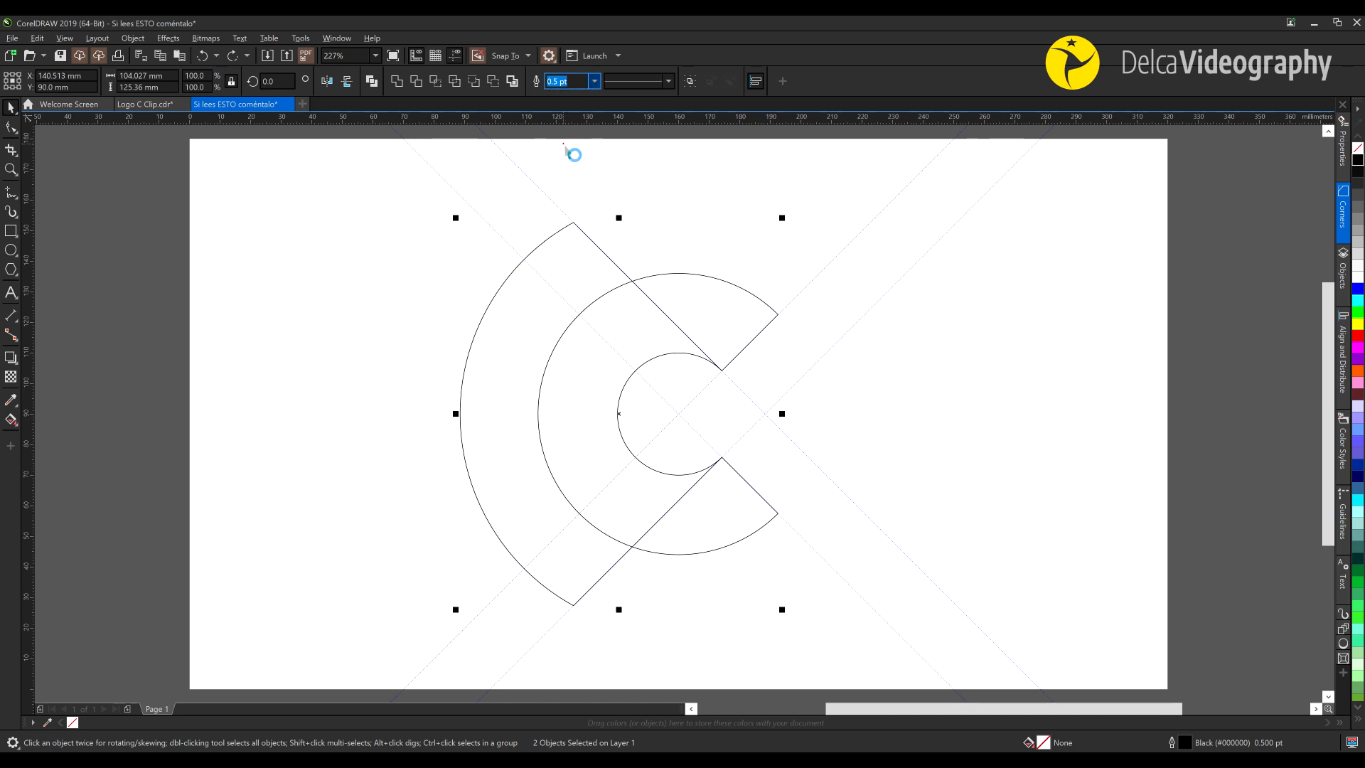
click(407, 275)
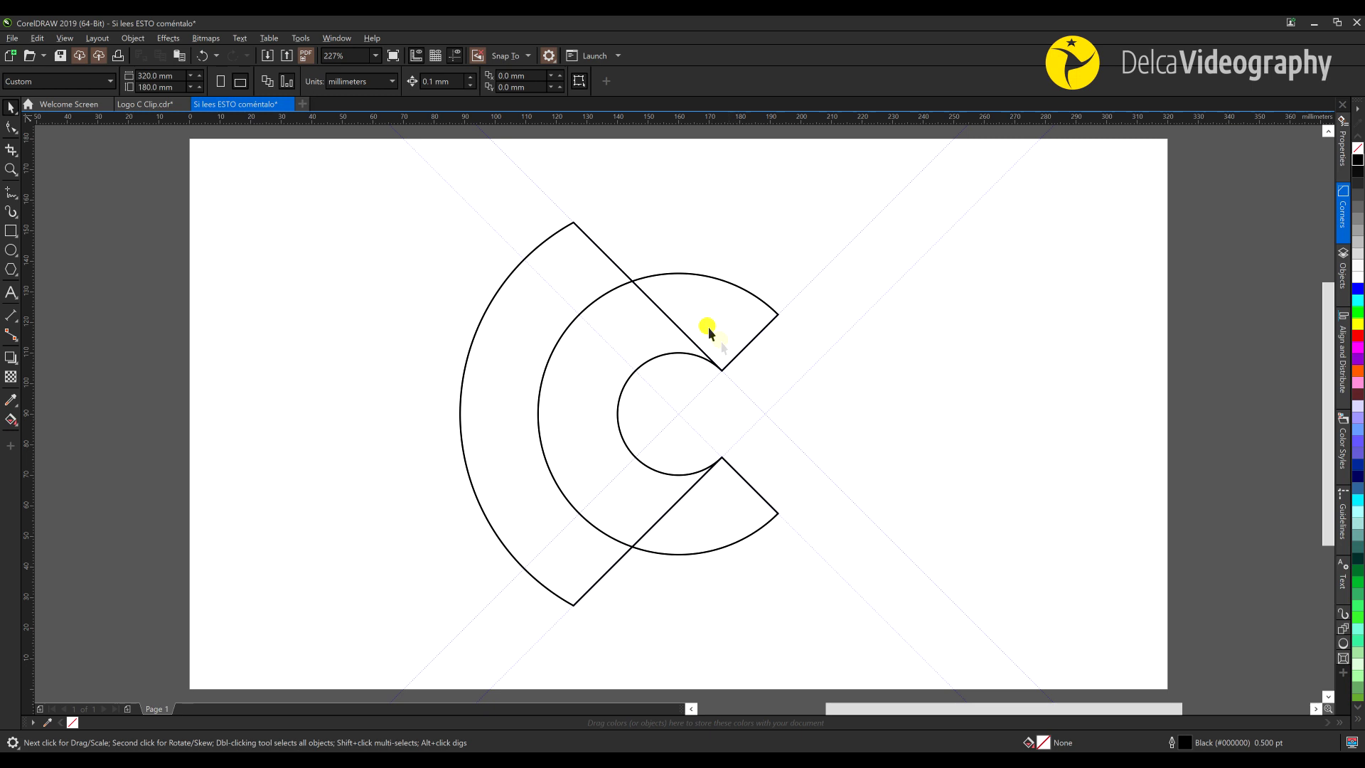
Change the outline width units of the C shape from points to millimeters in the Outline Pen settings
click(713, 278)
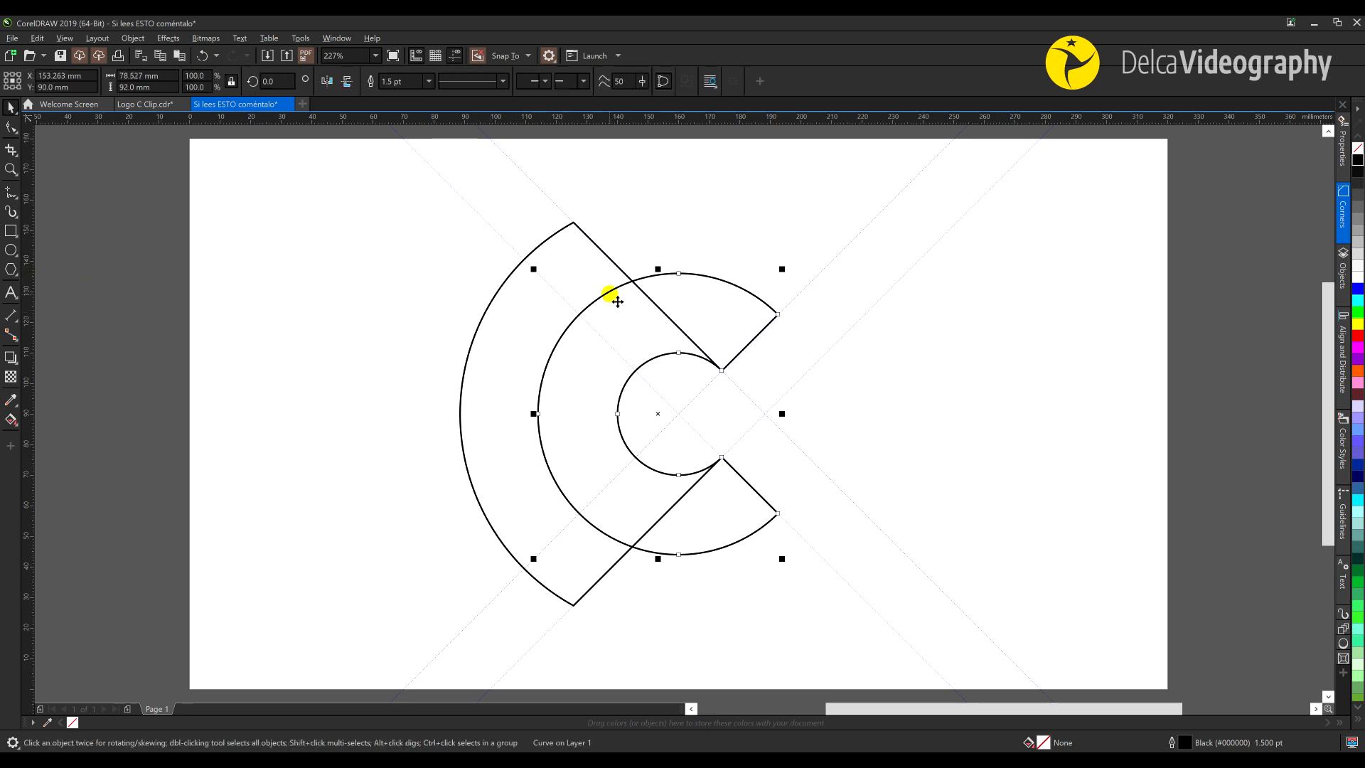
click(428, 82)
double_click(1170, 744)
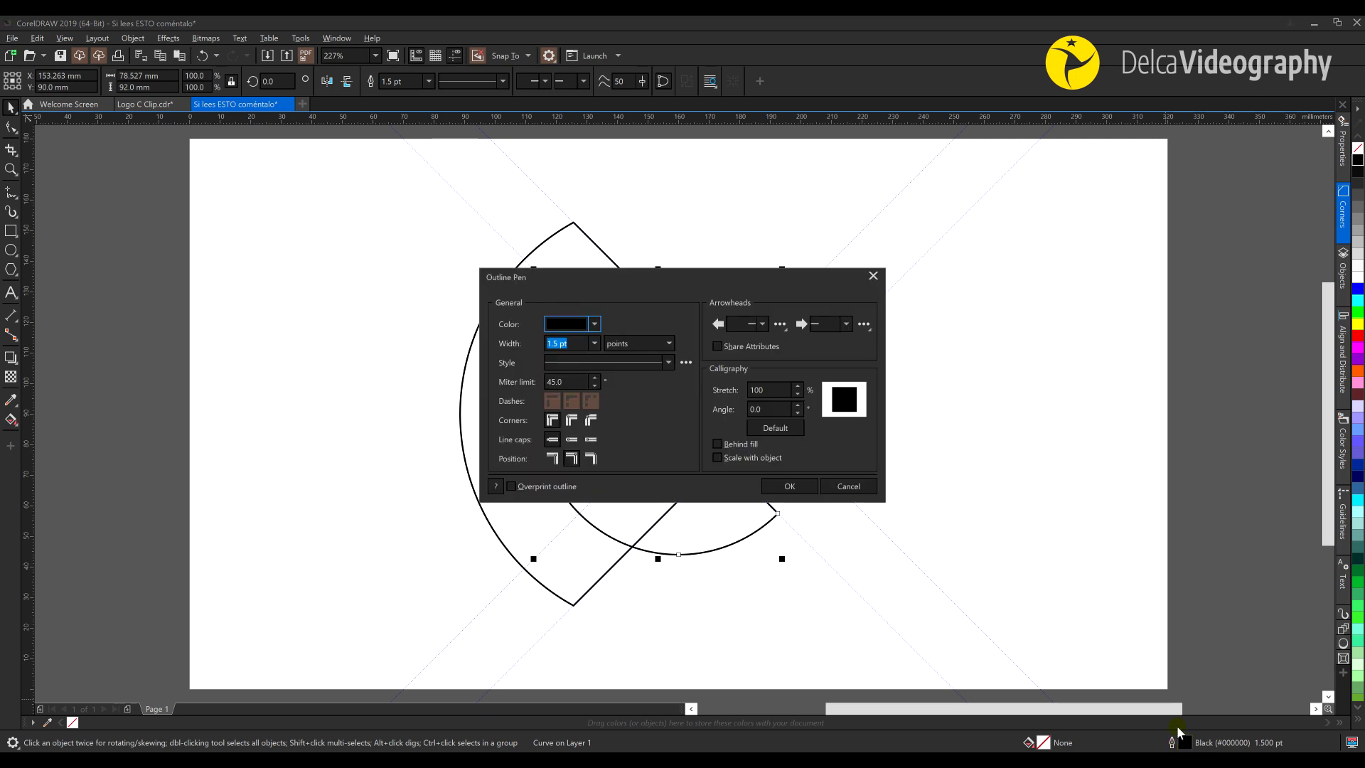
click(646, 344)
click(661, 346)
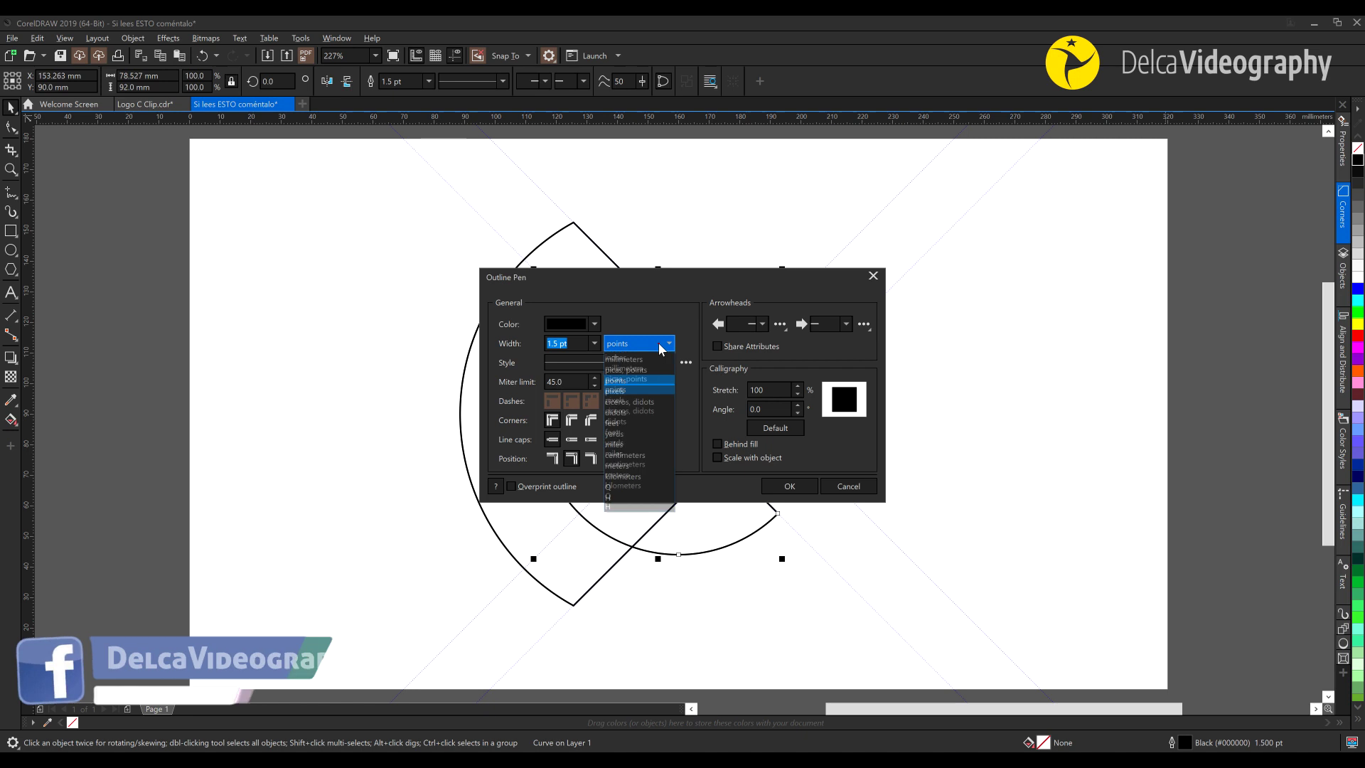
click(637, 367)
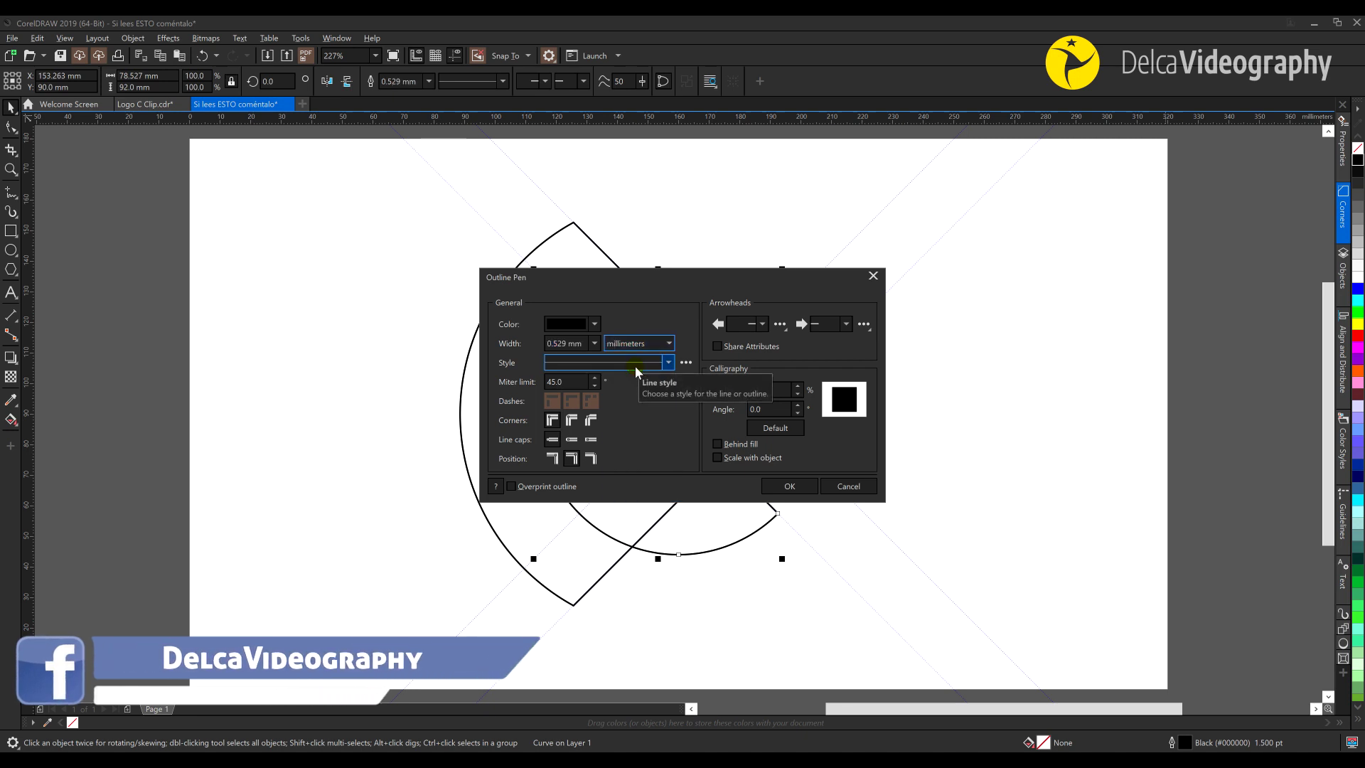
click(789, 486)
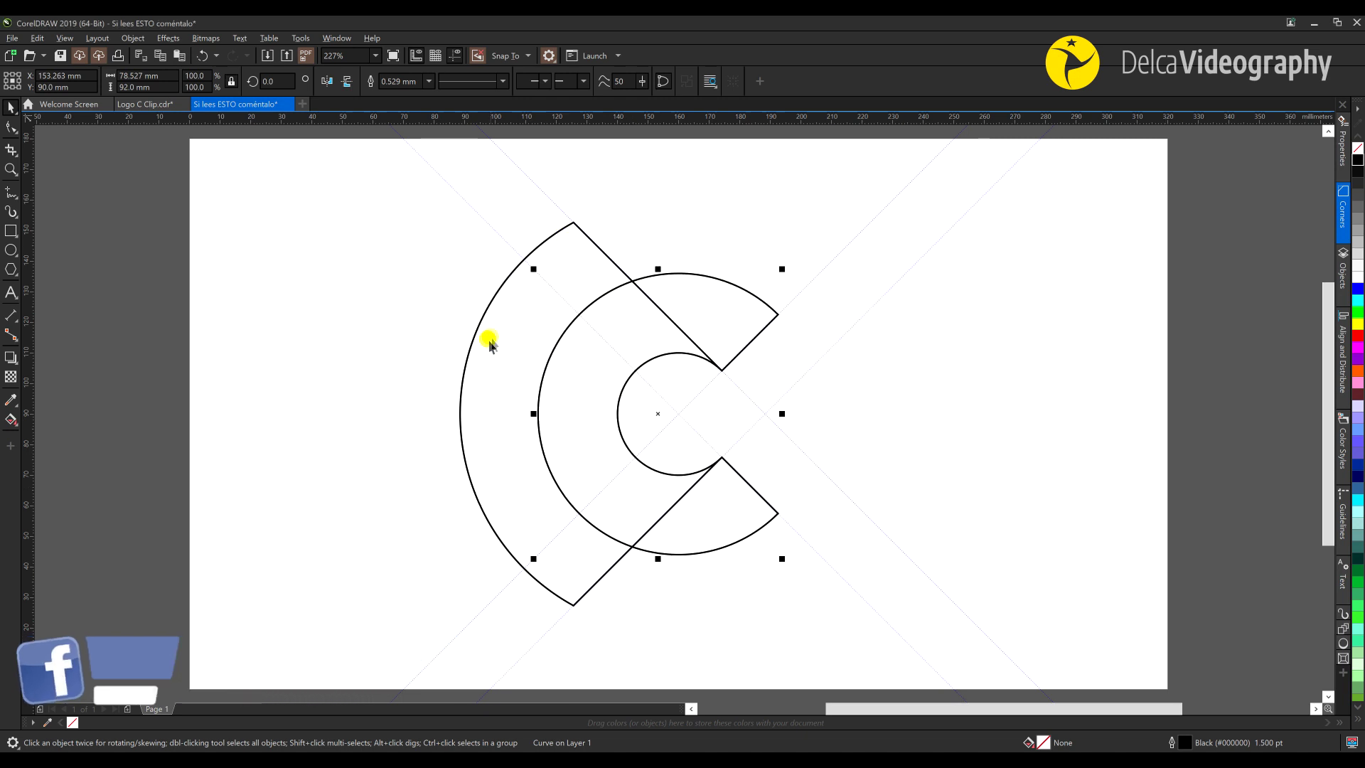
Set the outline width of both the outer shape and the C shape to 7 mm
shift+click(468, 349)
click(313, 255)
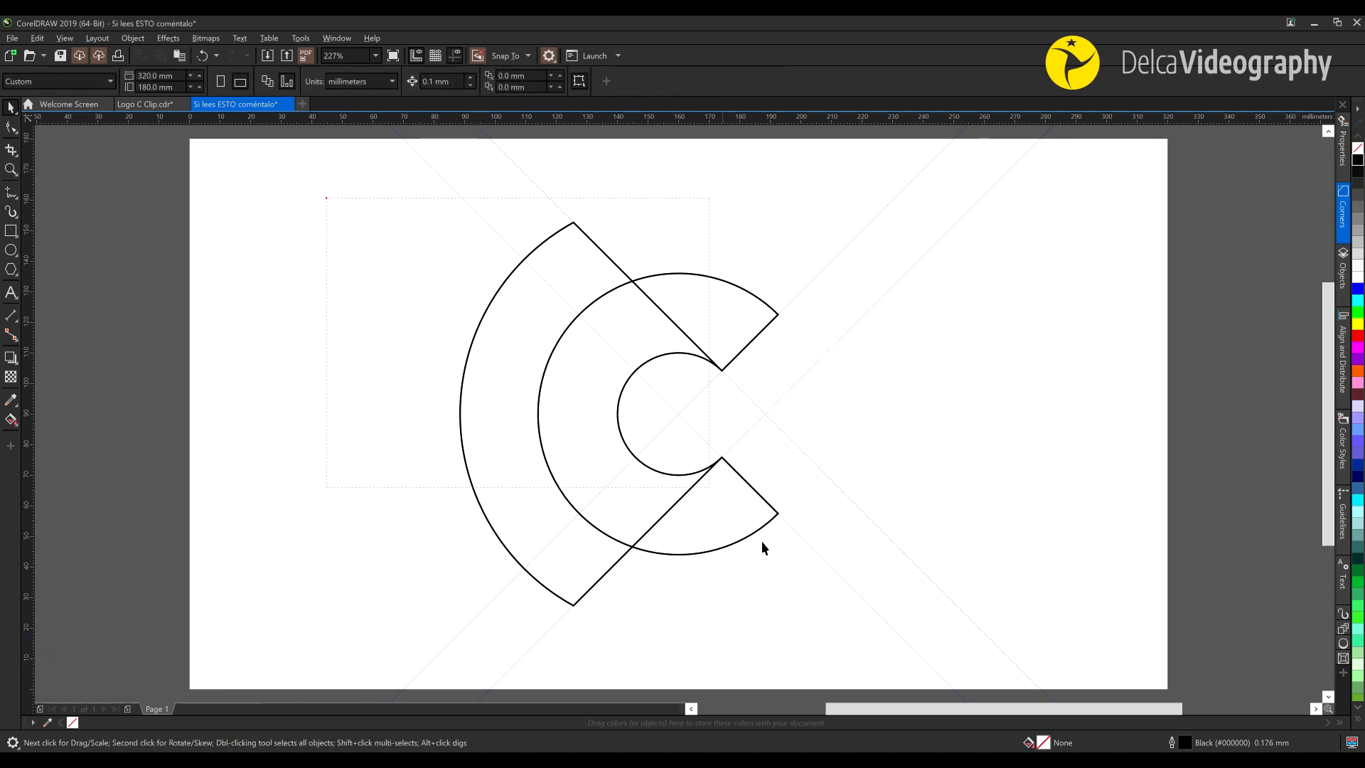
drag(860, 633, 426, 139)
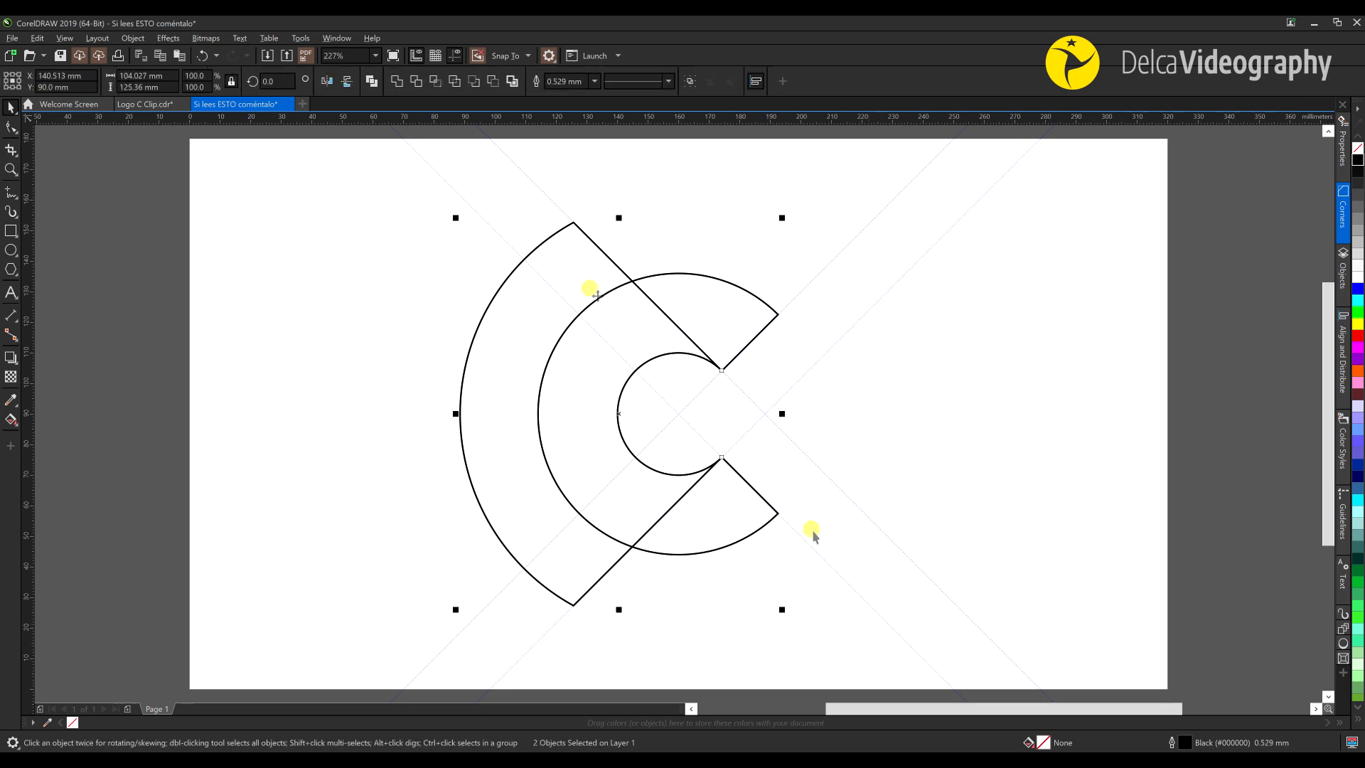
click(596, 81)
click(571, 83)
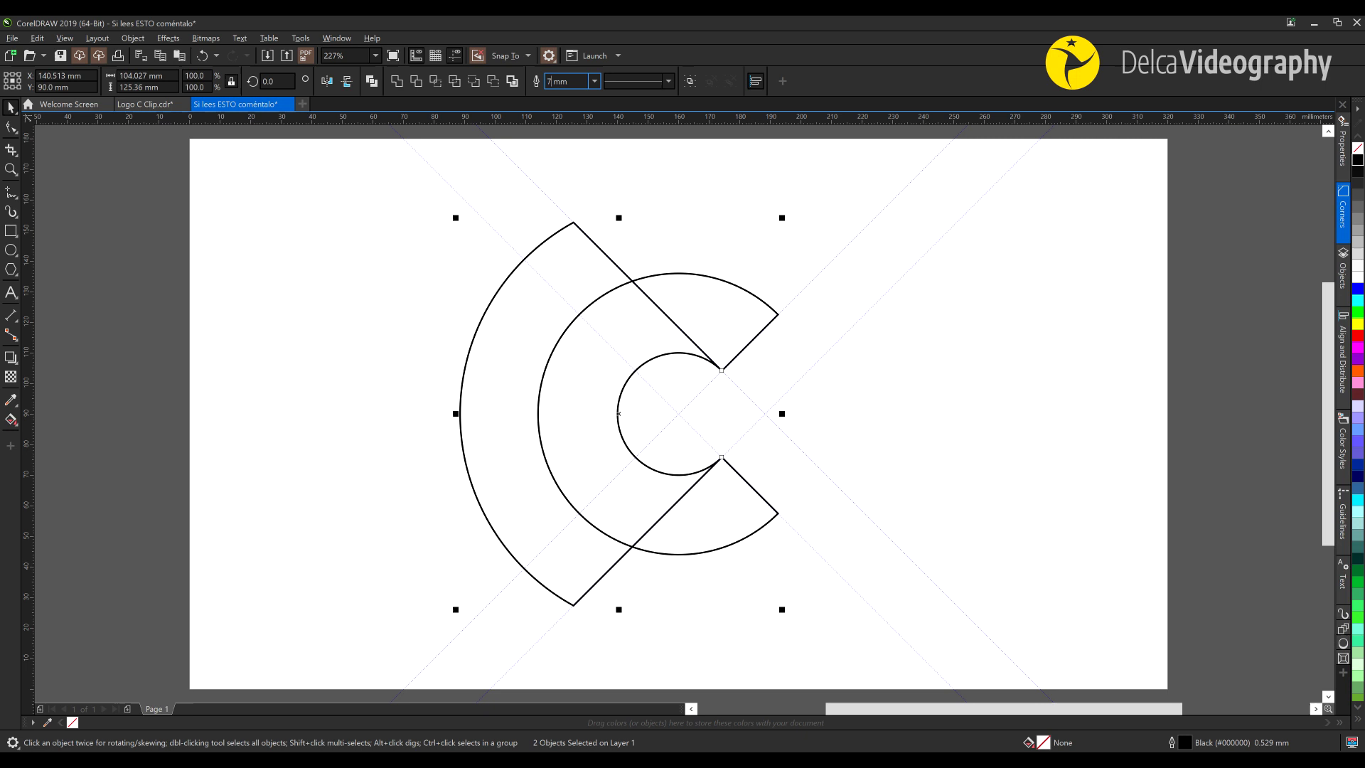
key(Return)
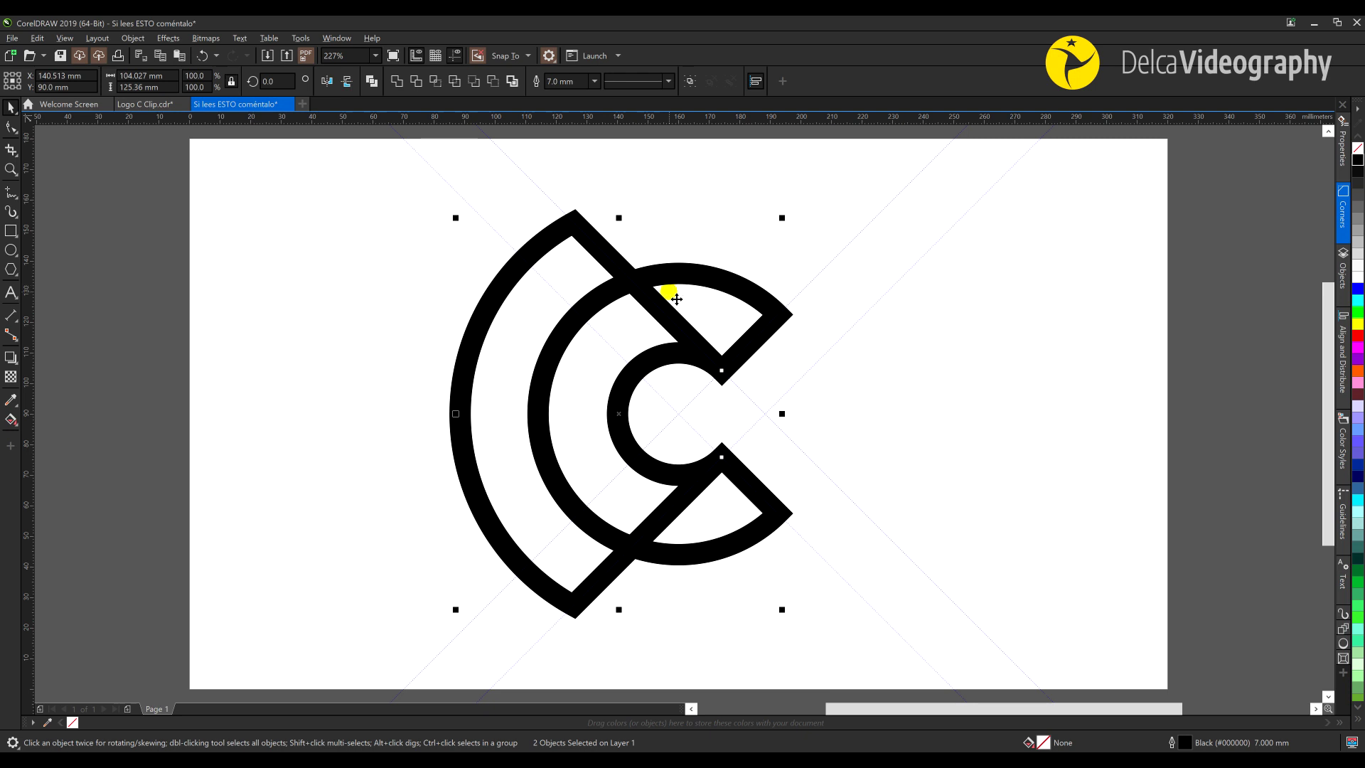
Convert the thick outlines of both shapes to objects and give them a thin black outline with no fill
click(133, 39)
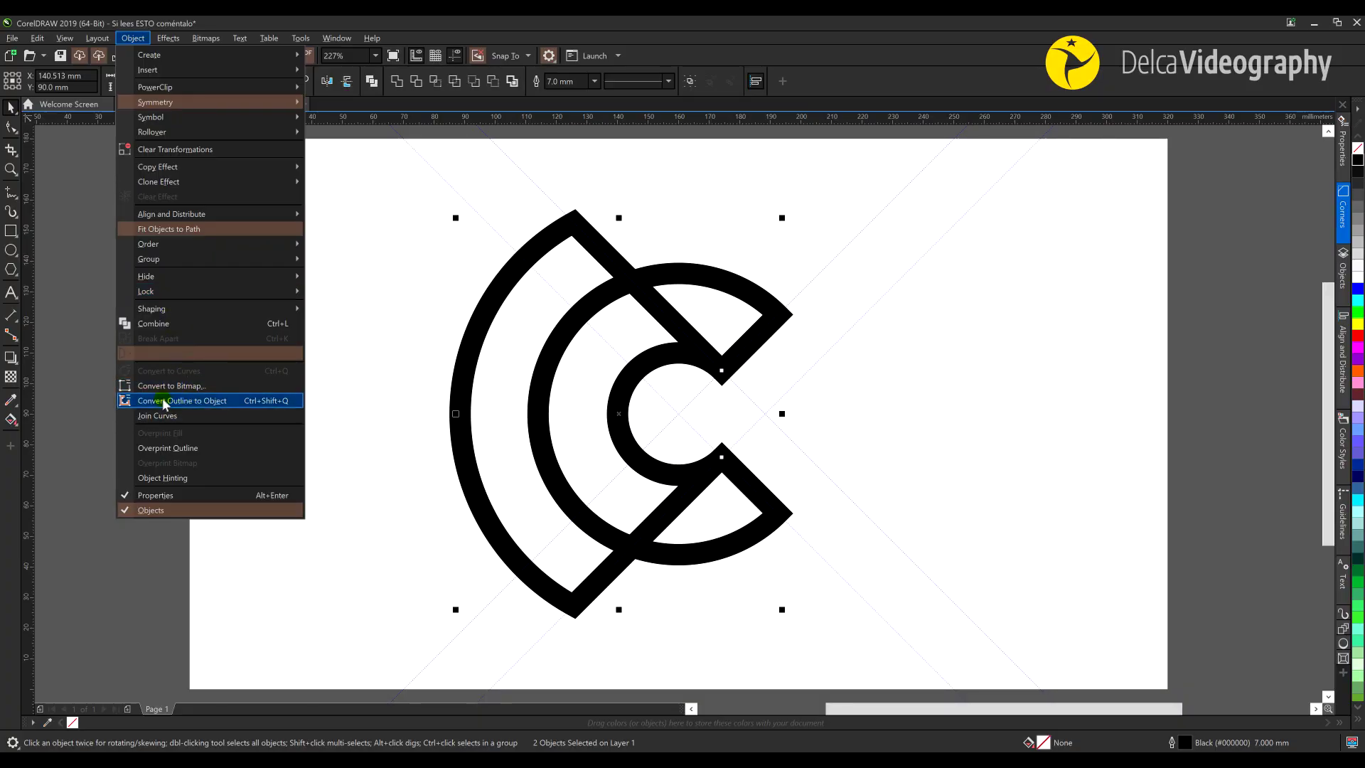
click(271, 403)
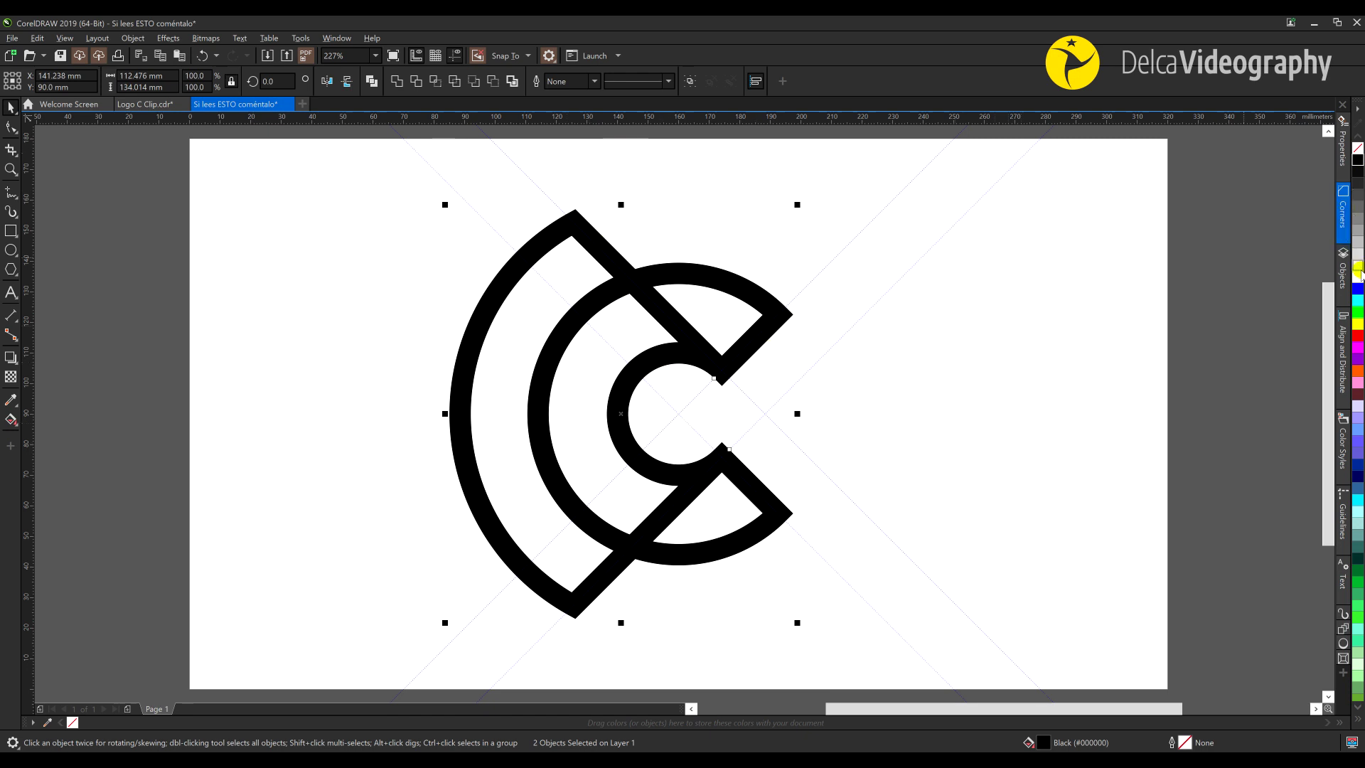
right_click(1357, 160)
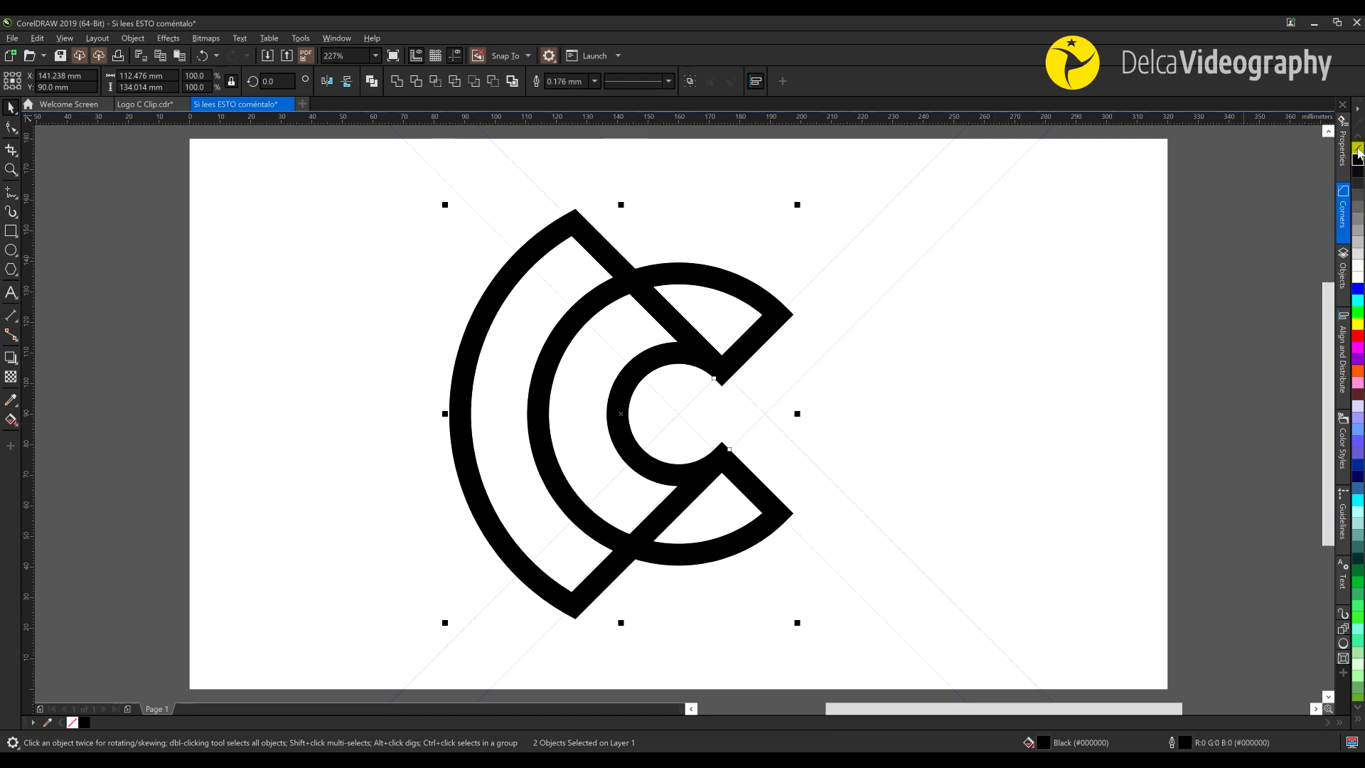
click(1357, 148)
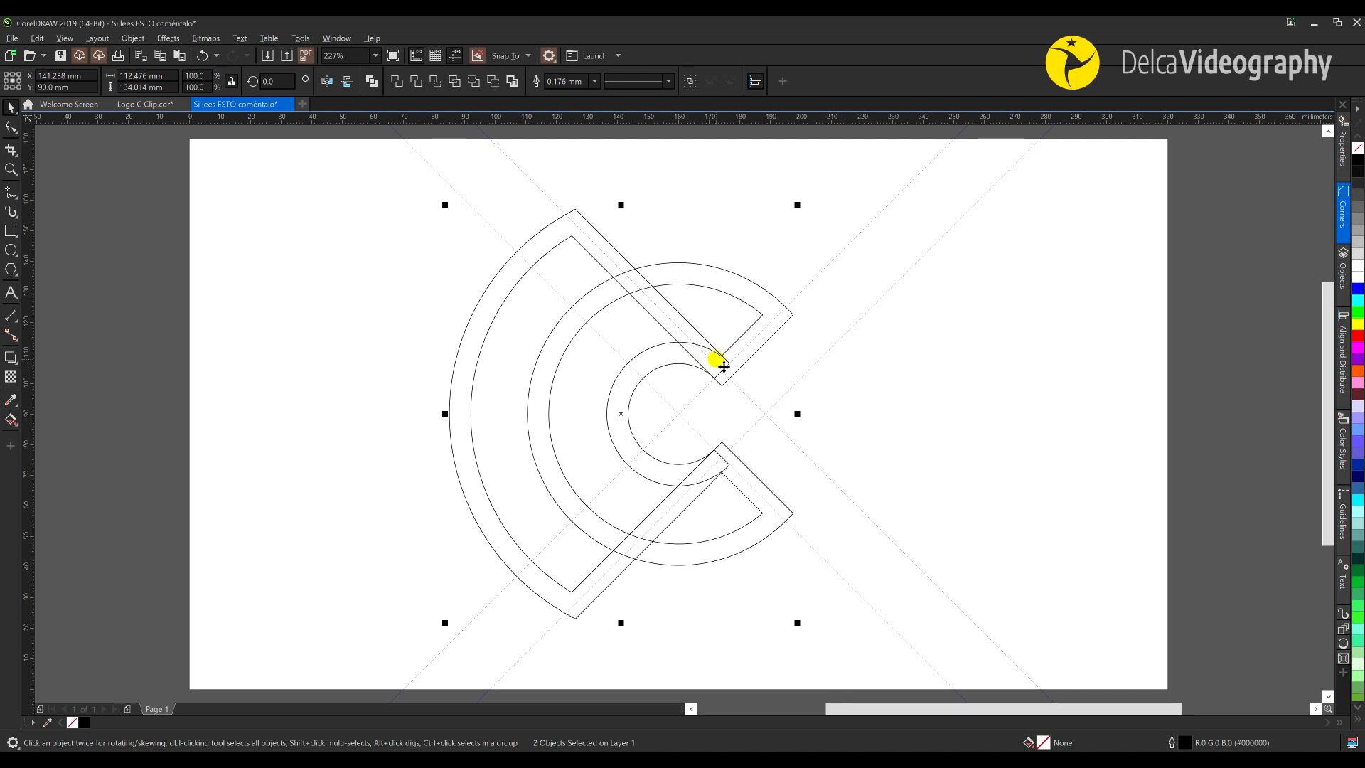
Weld the two outlined shapes into one object and set its outline width to 0.5 mm
click(396, 81)
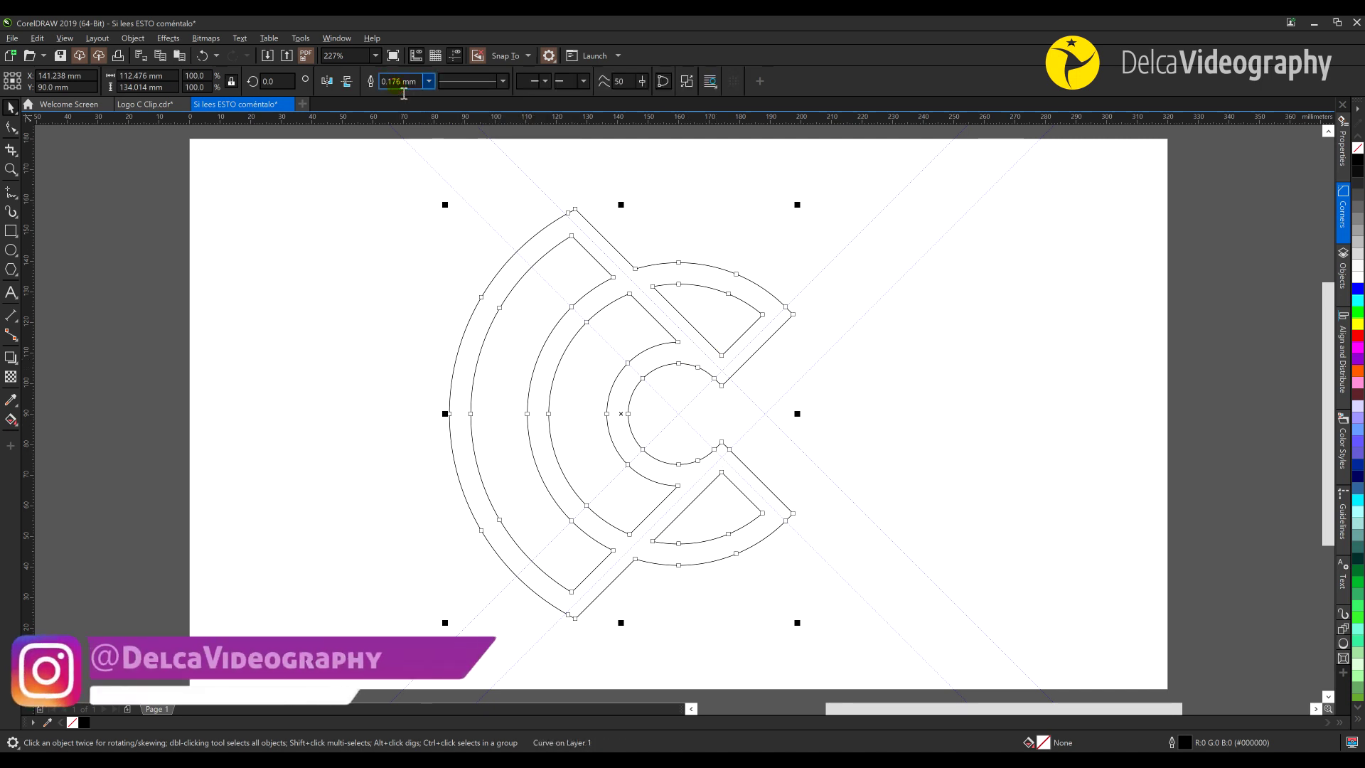
click(623, 232)
click(573, 208)
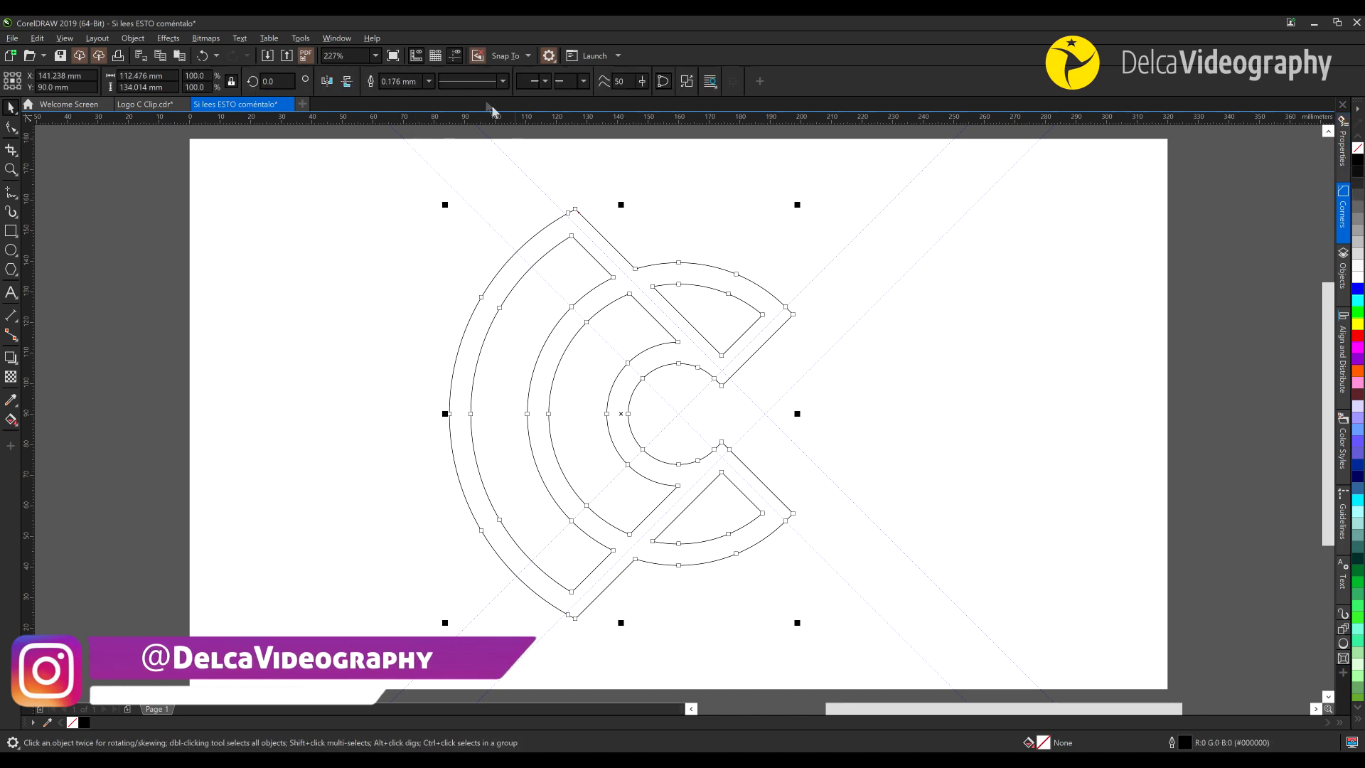
click(450, 80)
click(405, 208)
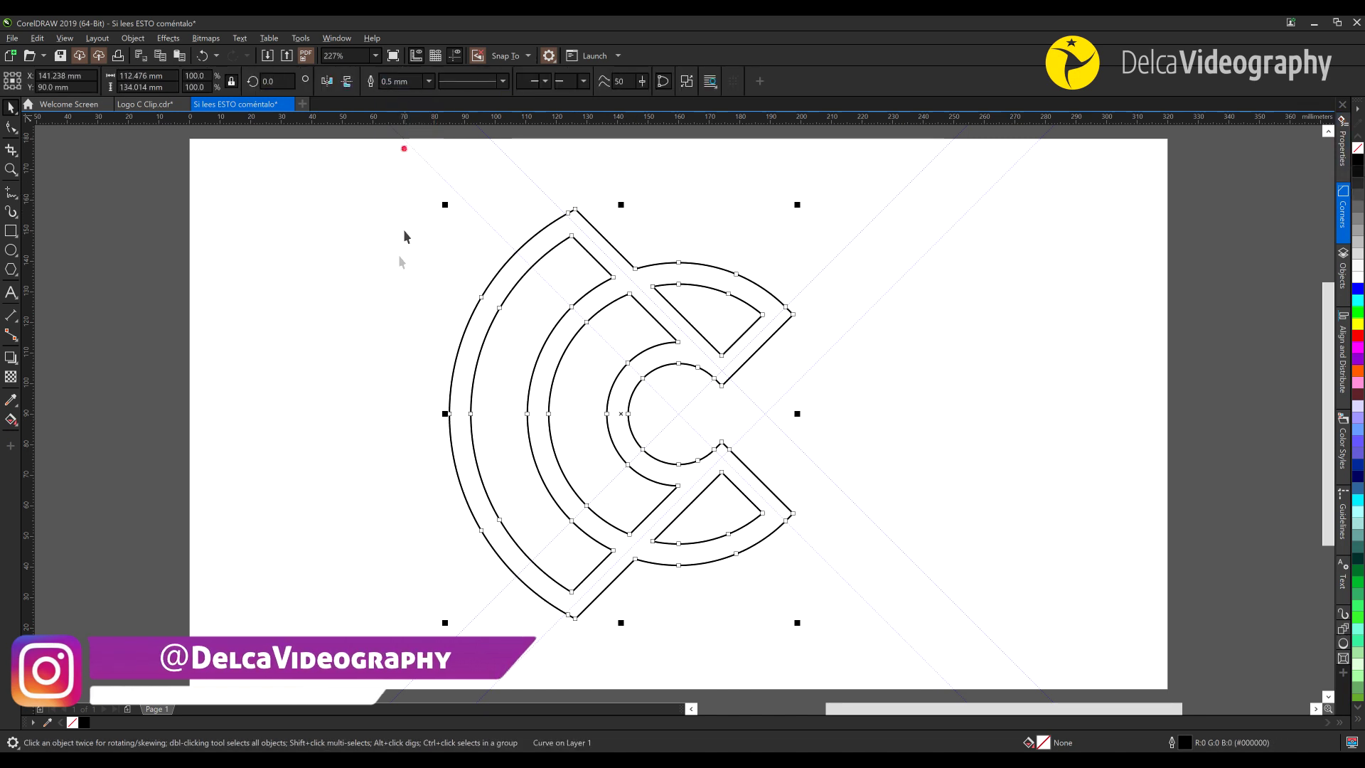
click(418, 271)
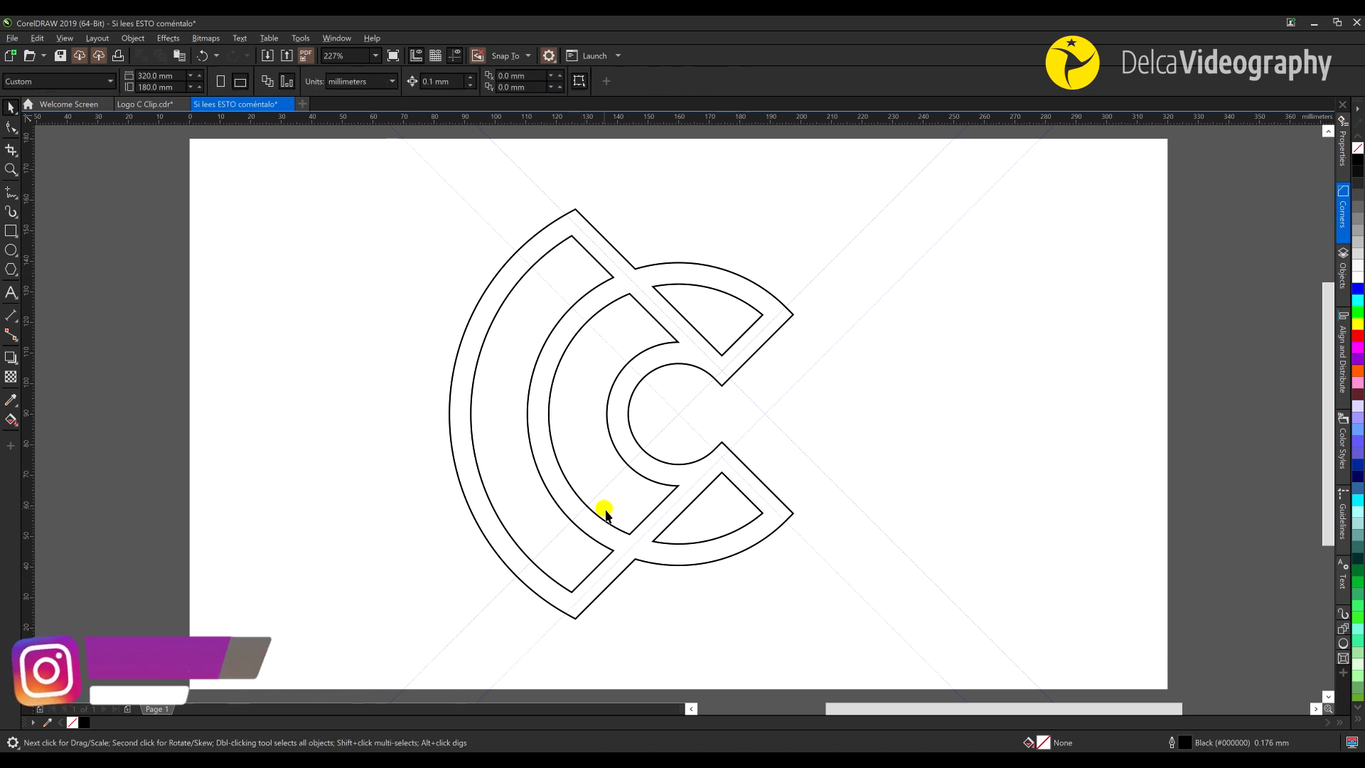
Make the welded logo solid dark gray #4D4D4D without an outline and hide the guidelines
click(708, 290)
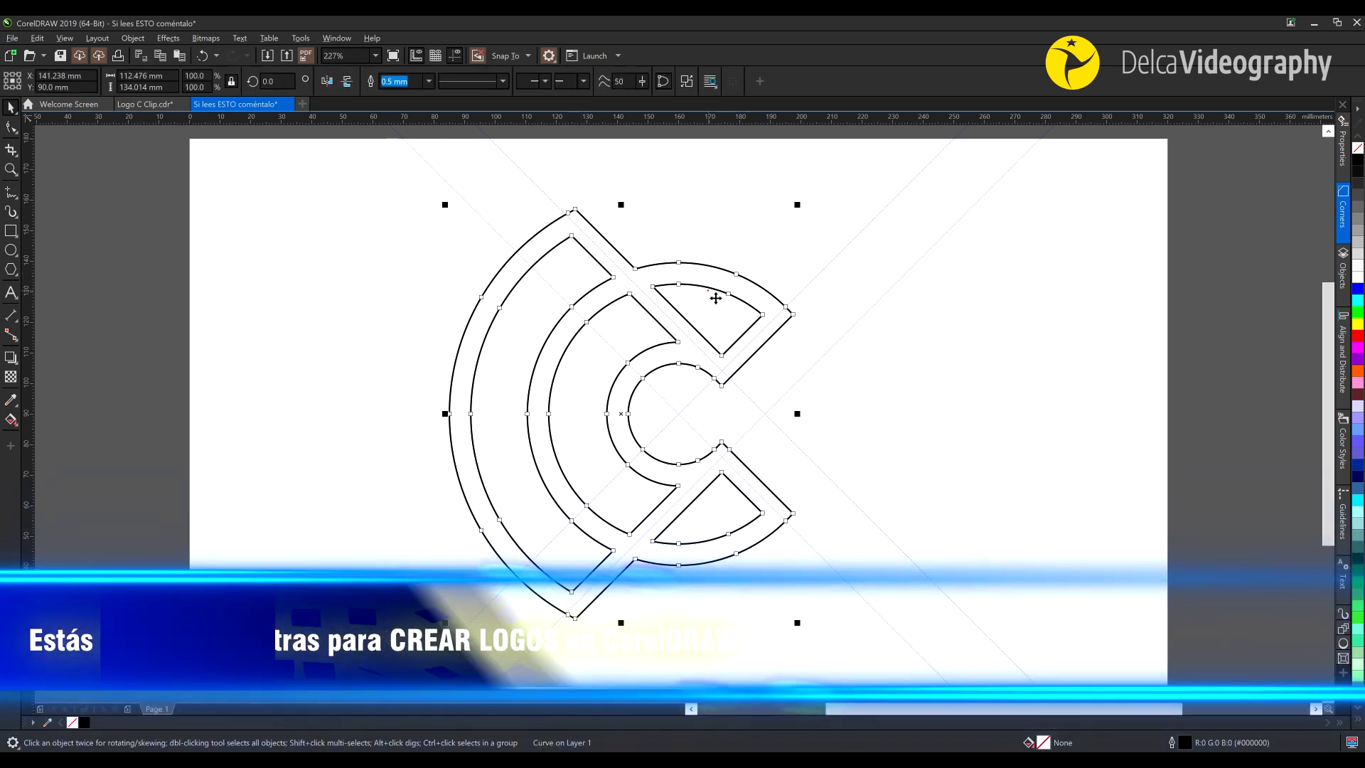
click(1358, 152)
right_click(1358, 148)
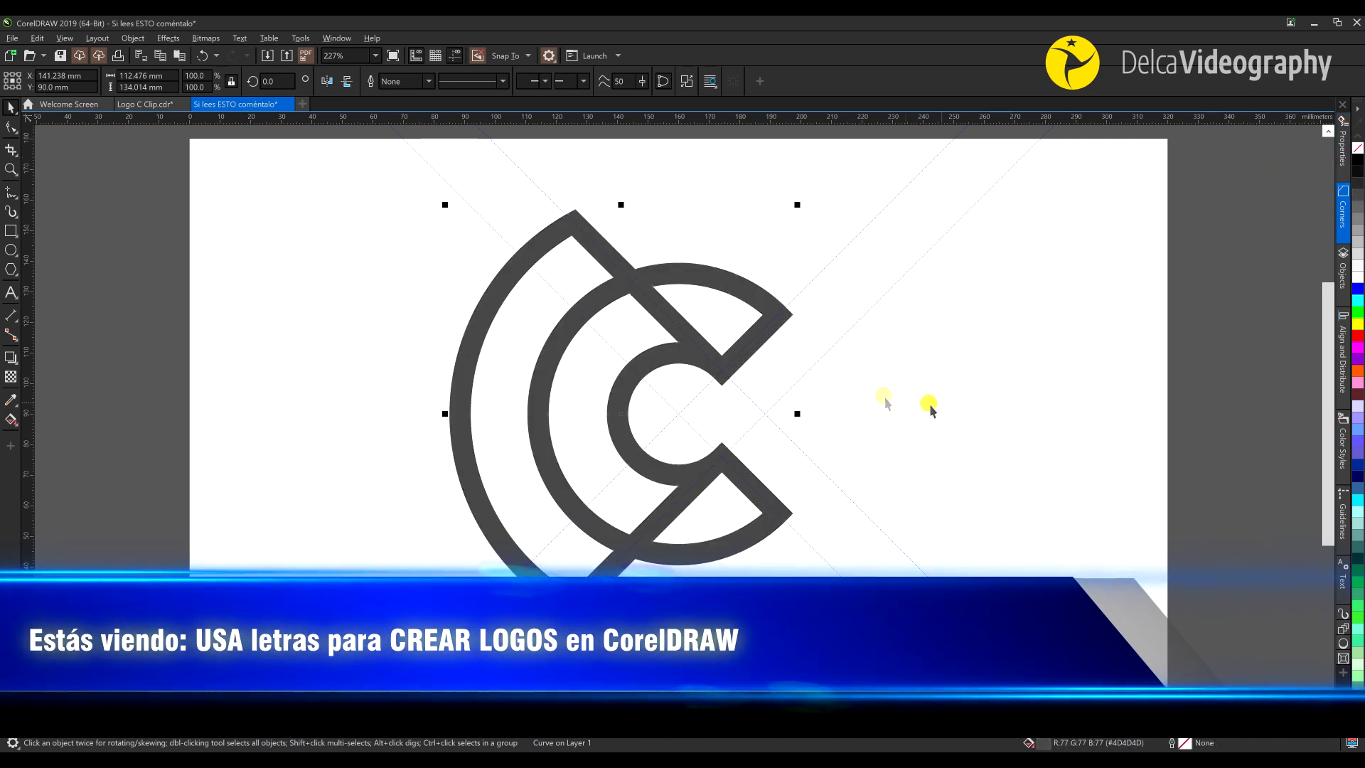
click(454, 56)
click(889, 420)
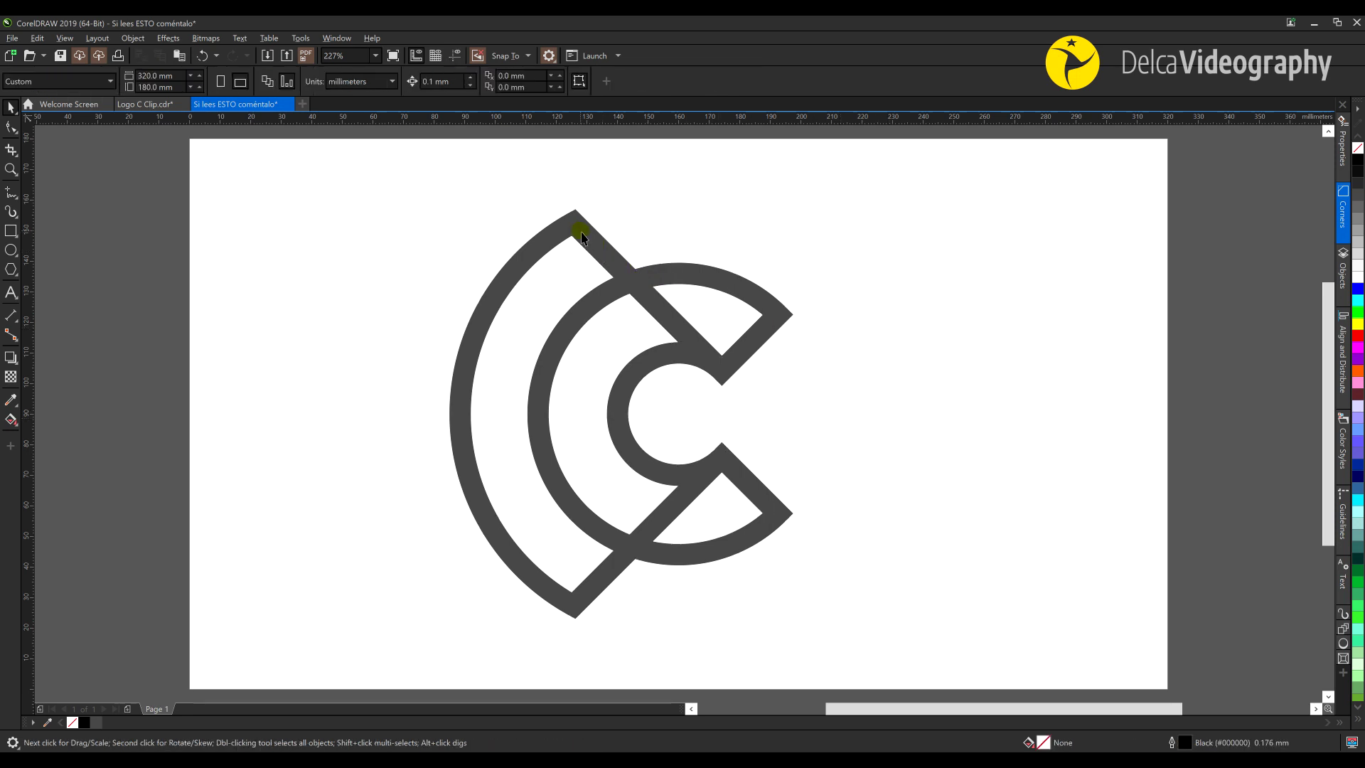
Select all nodes of the logo with the Shape tool and reduce their number with Reduce Nodes
click(635, 278)
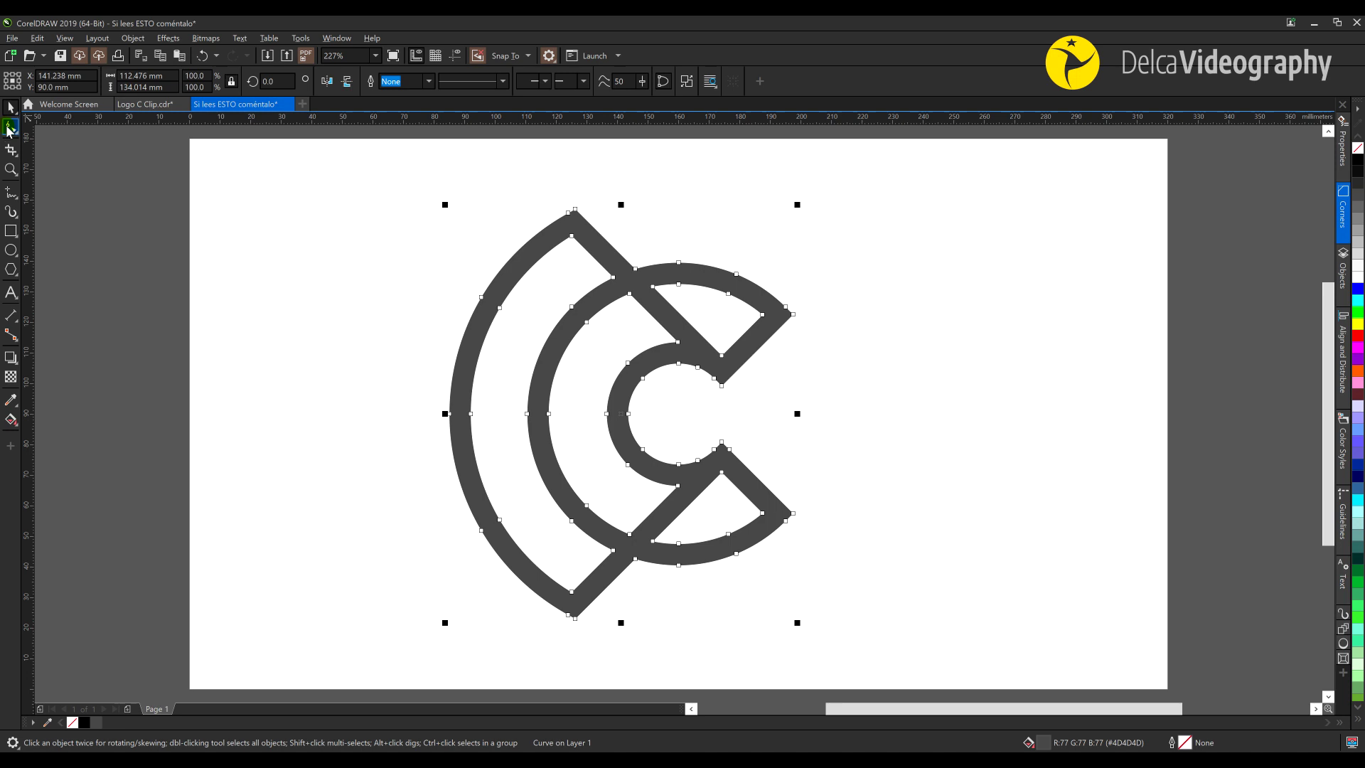
click(11, 128)
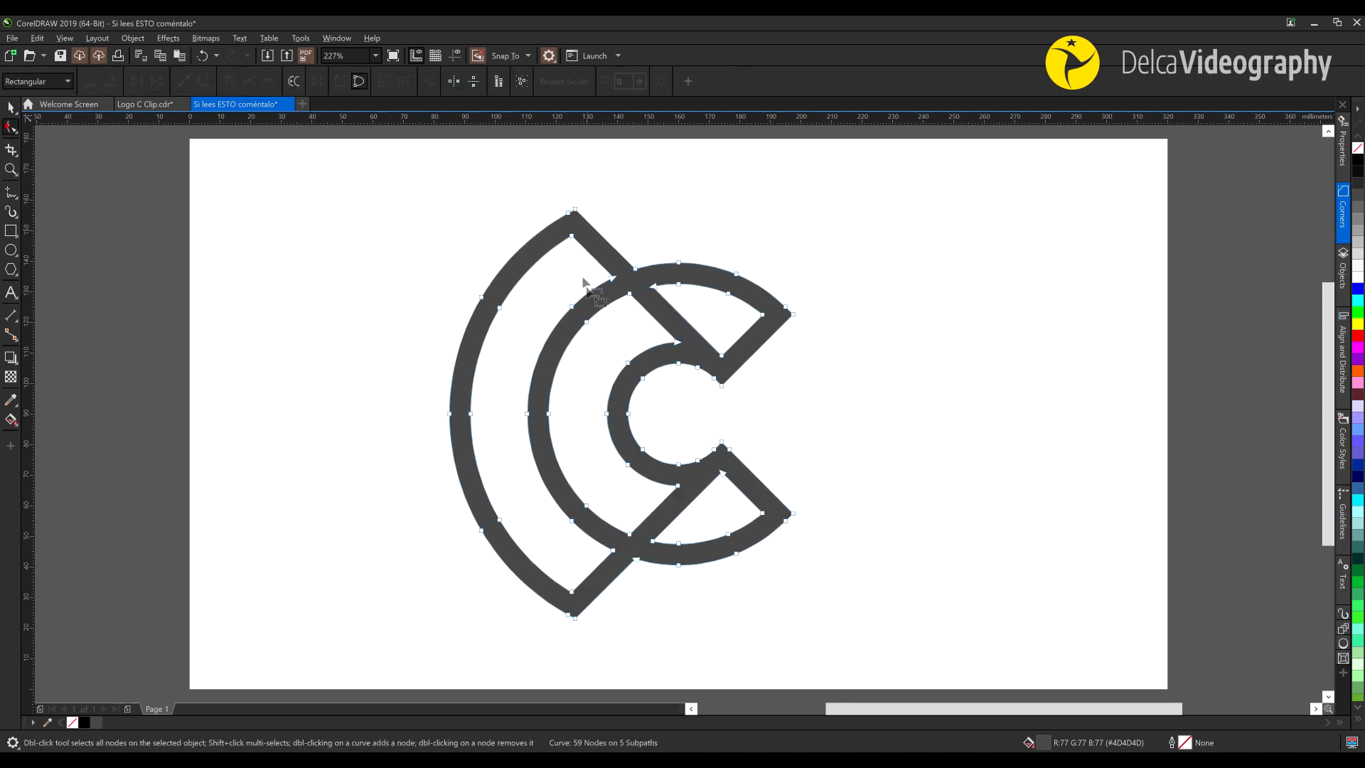
click(523, 84)
click(562, 82)
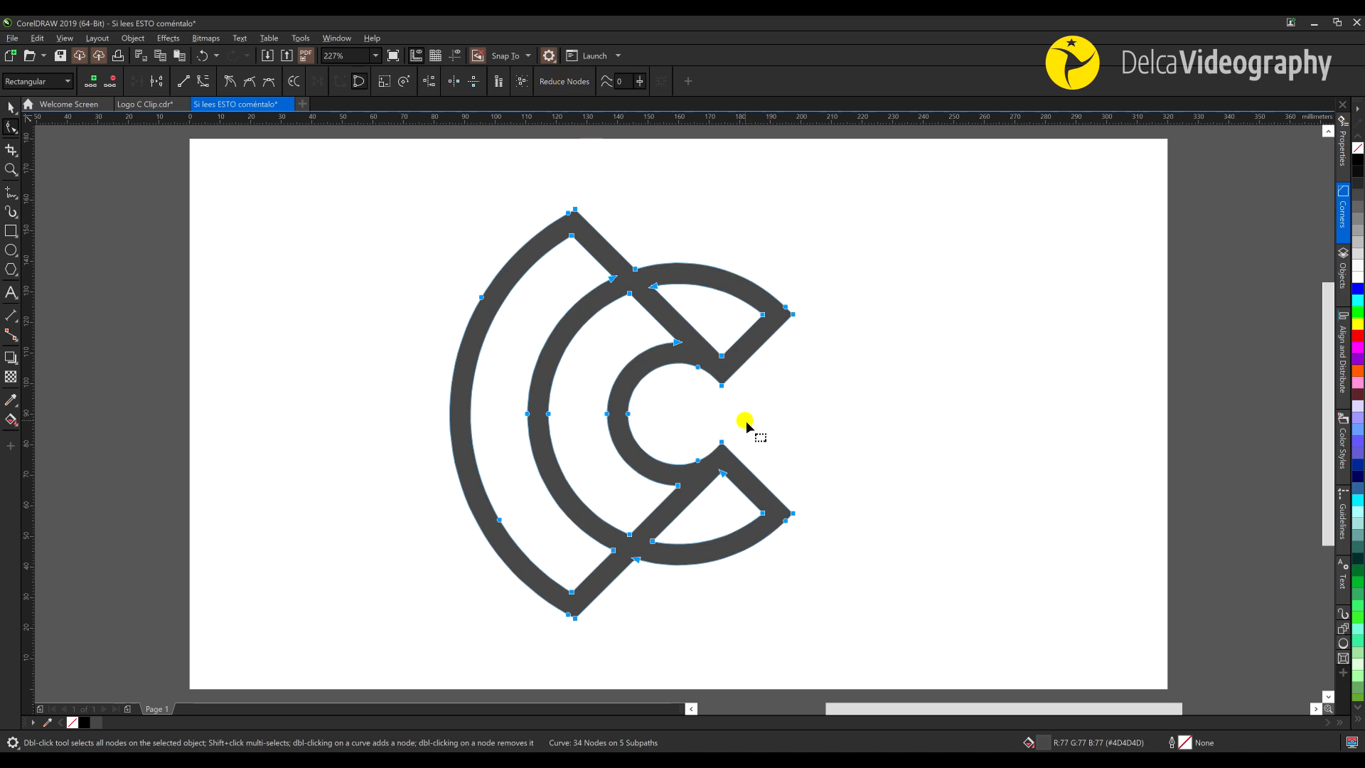
click(783, 408)
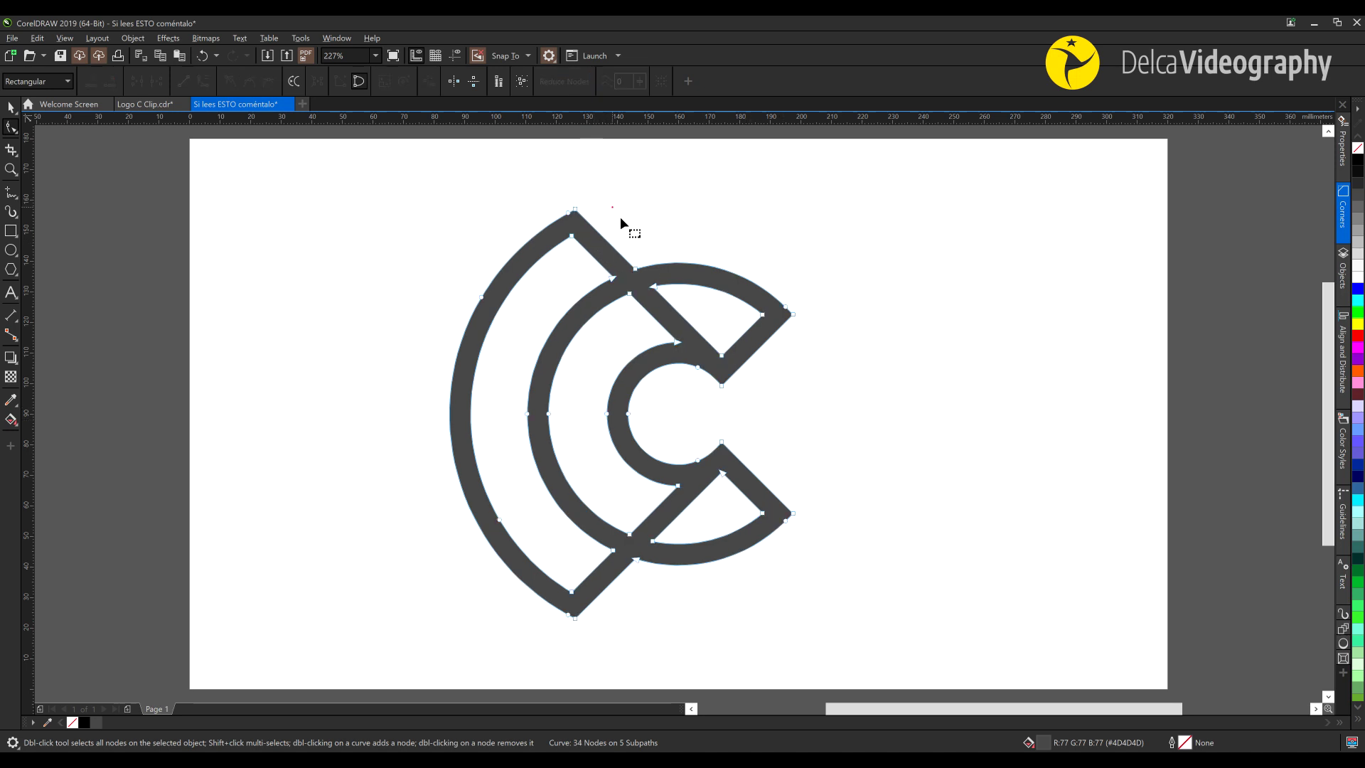
Fillet the four outer corners at the C's two open ends with a 7.5 mm radius
click(800, 372)
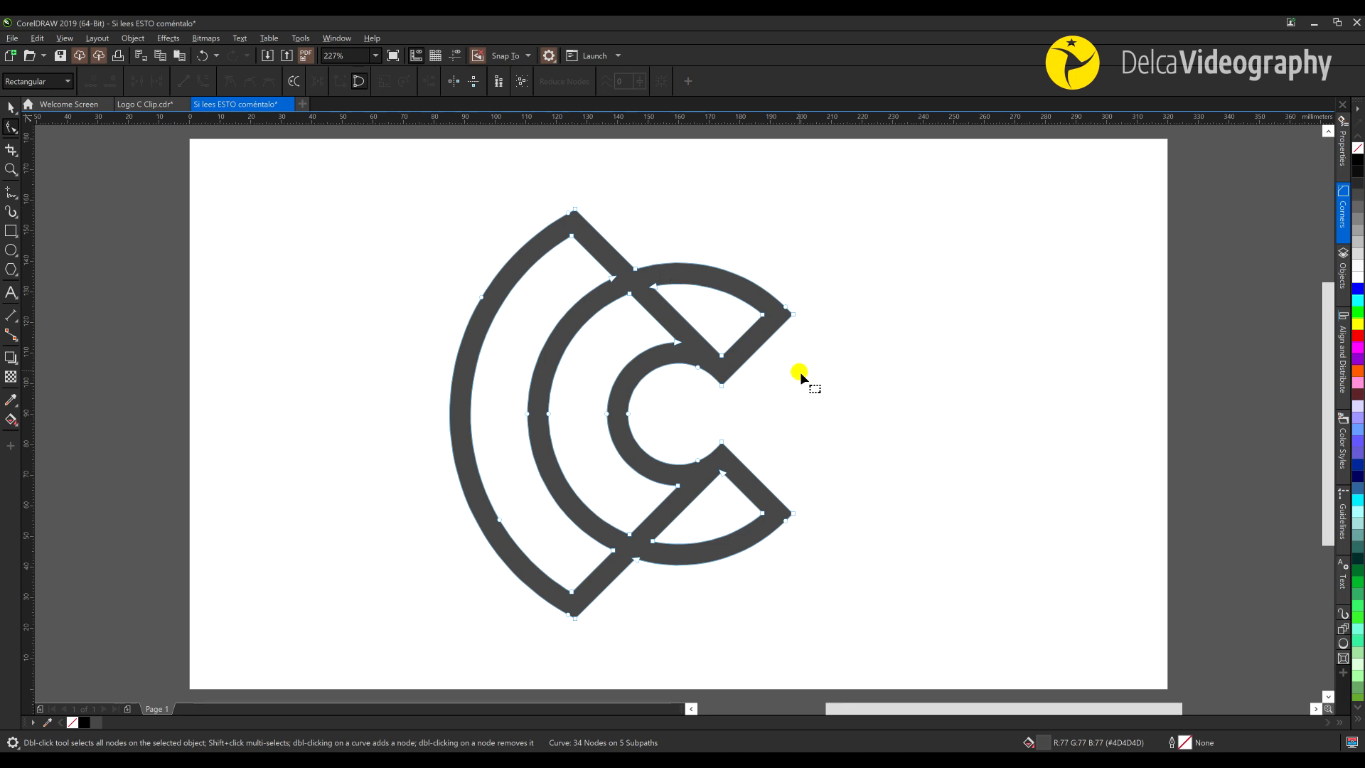
click(730, 399)
click(1342, 209)
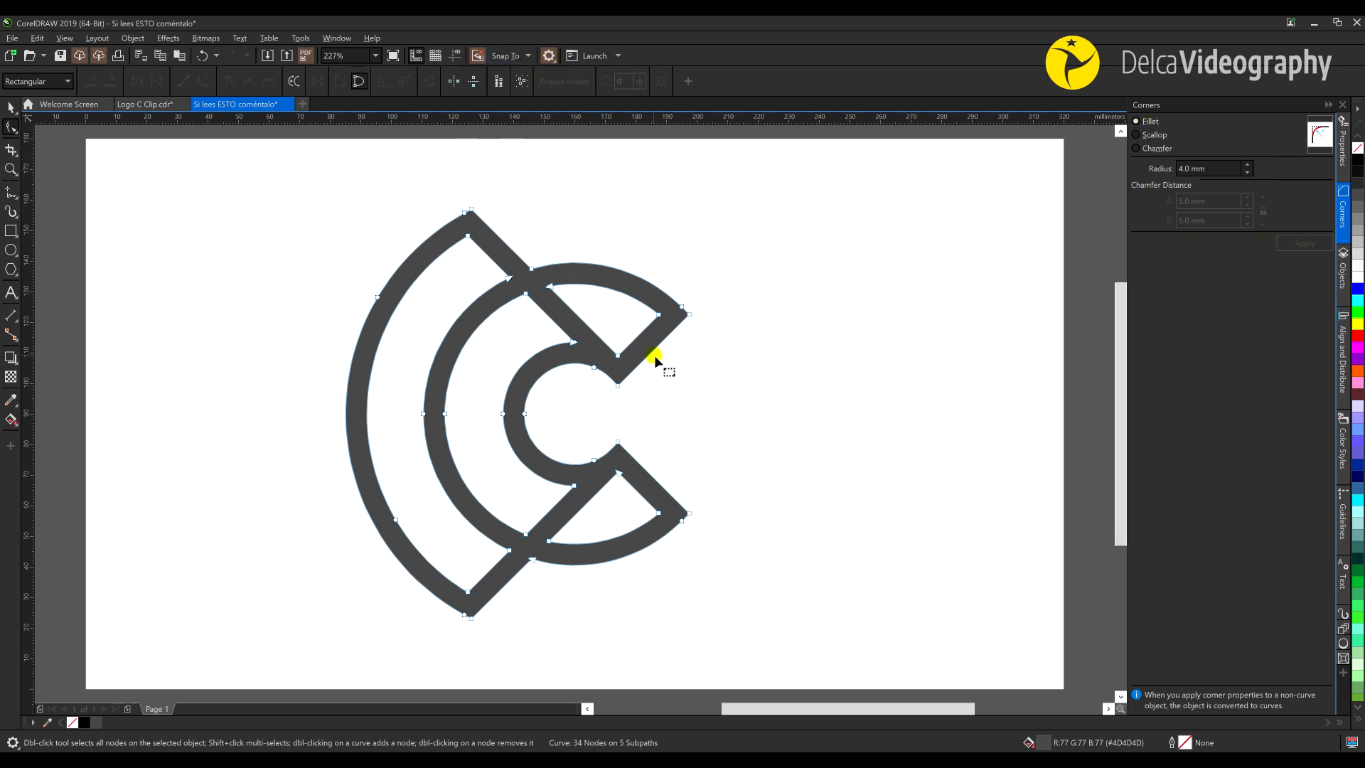
click(619, 387)
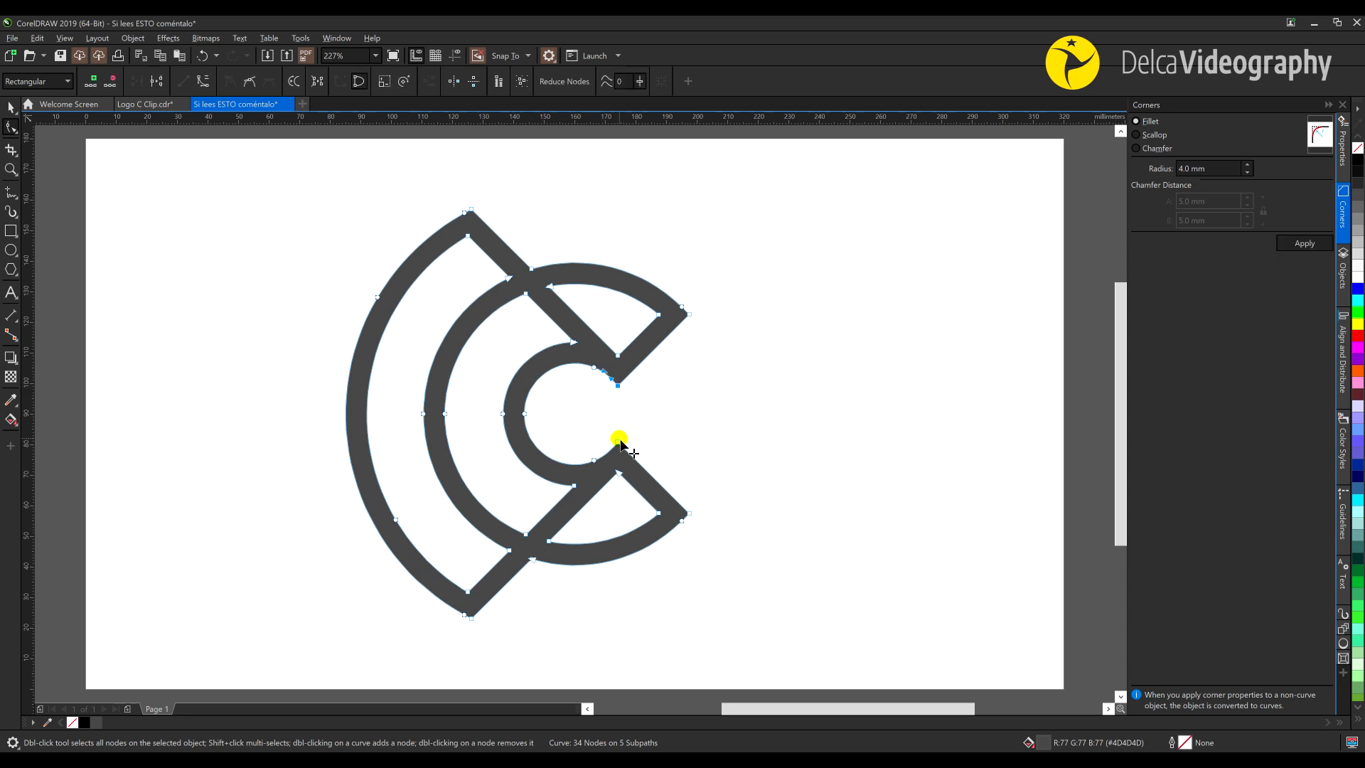
shift+click(618, 443)
shift+click(689, 314)
click(1195, 170)
drag(1196, 174, 1178, 177)
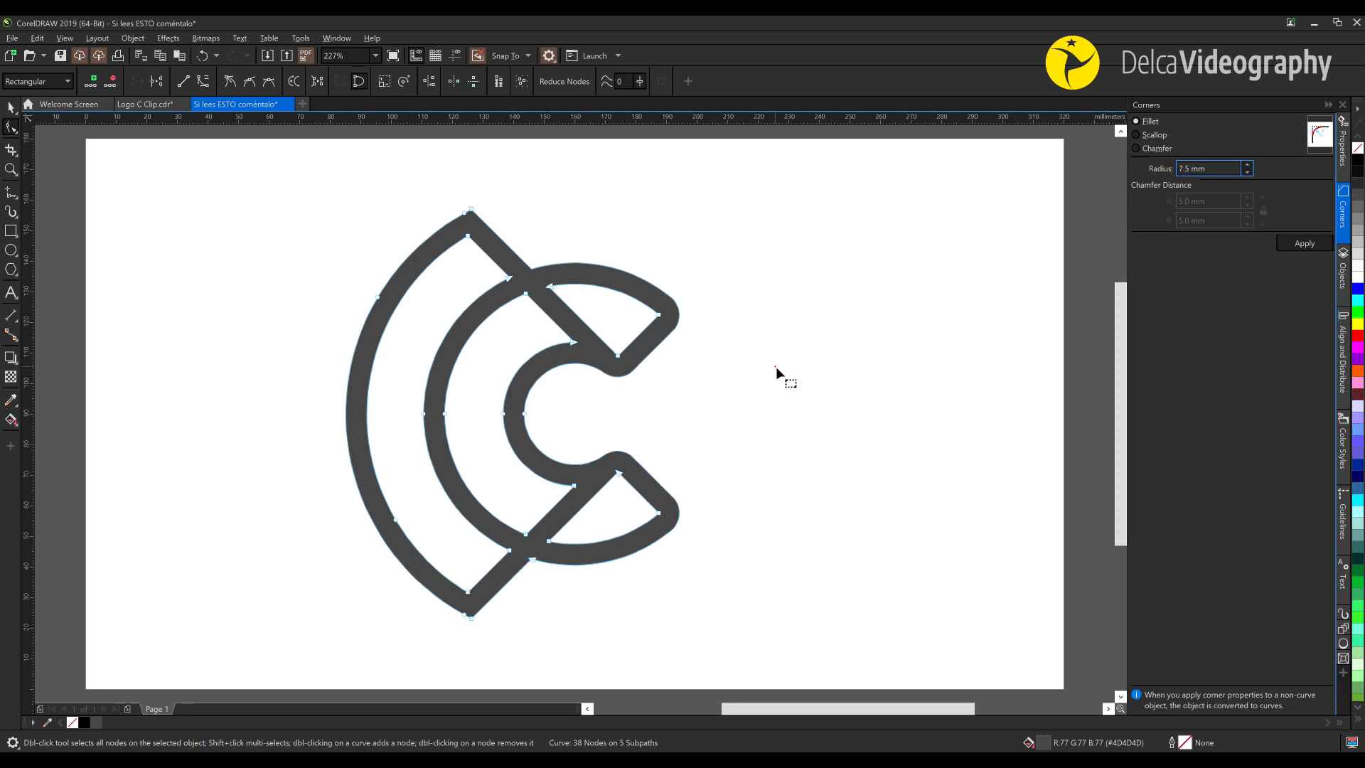
key(Return)
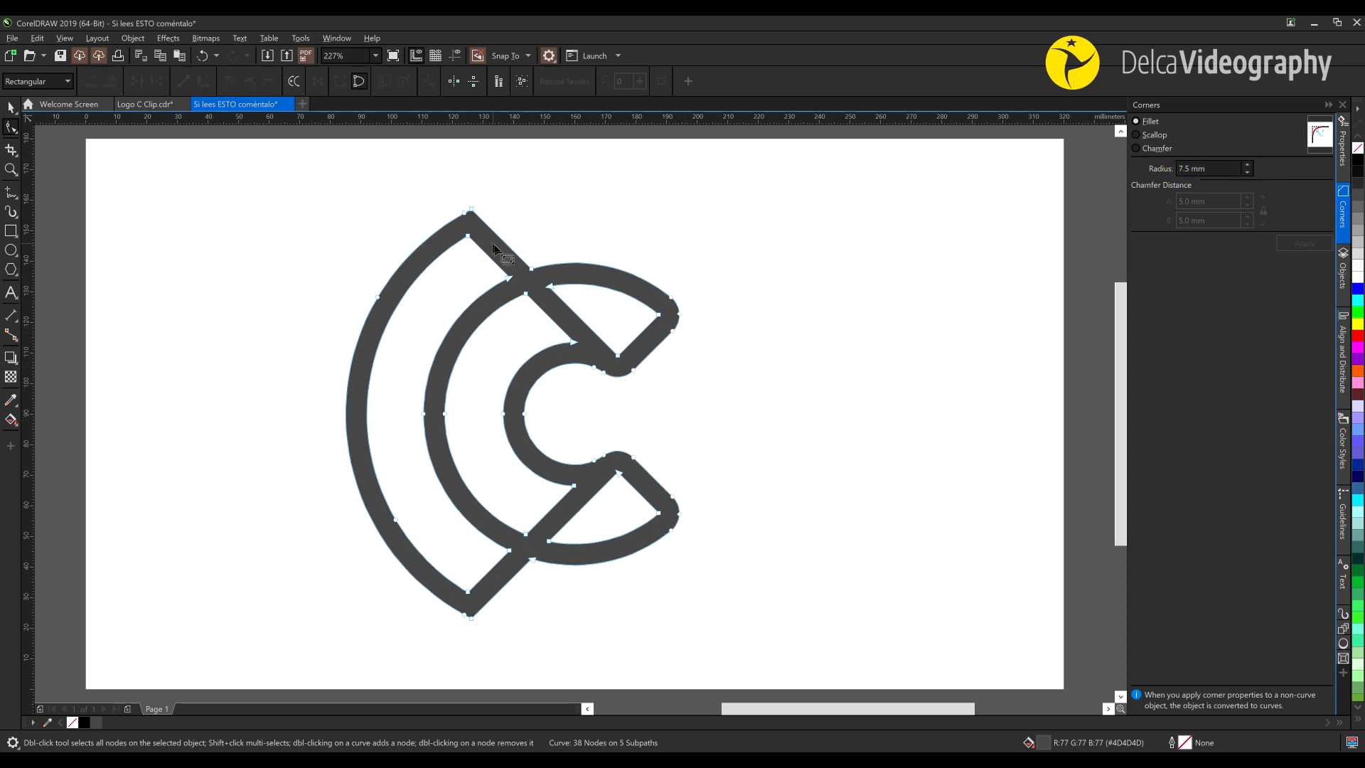
Fillet the outer corners at the upper and lower tips of the large arc with an 11 mm radius
click(472, 210)
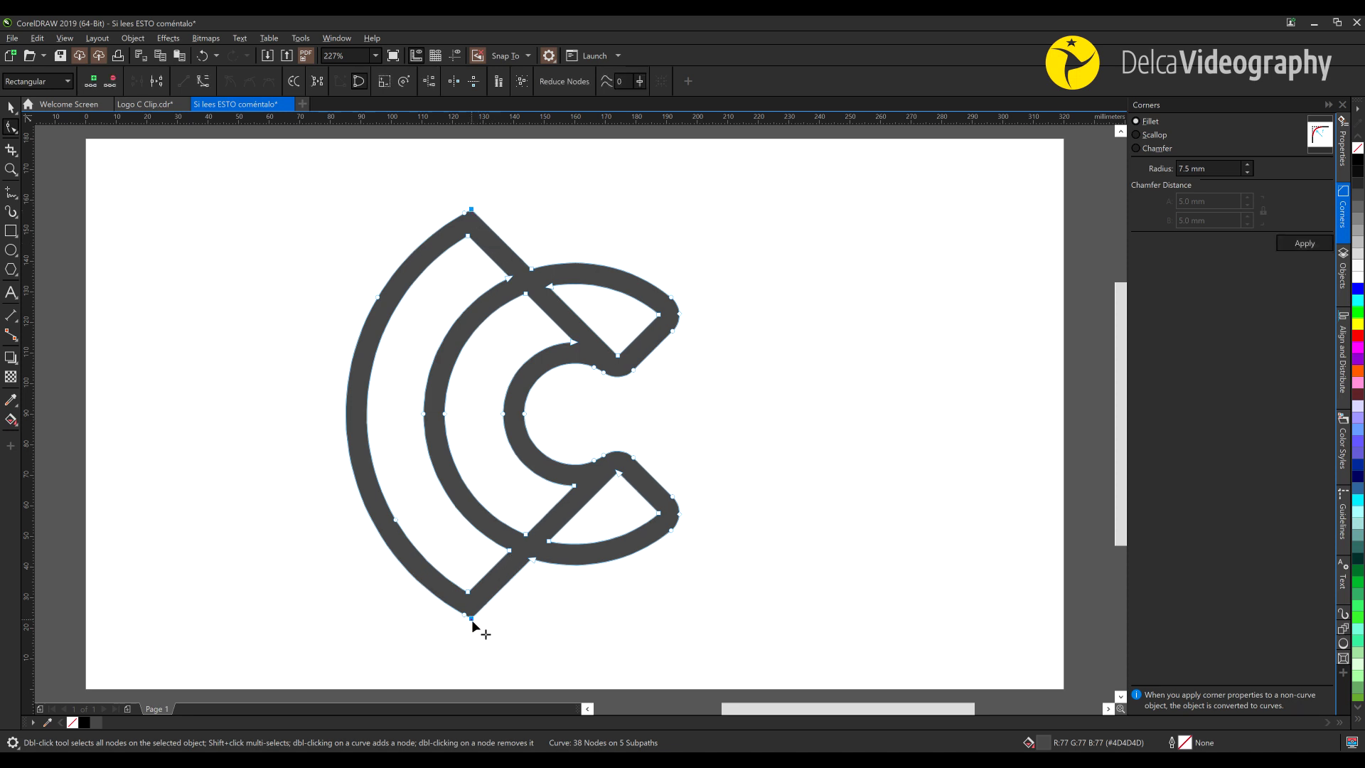
double_click(1185, 168)
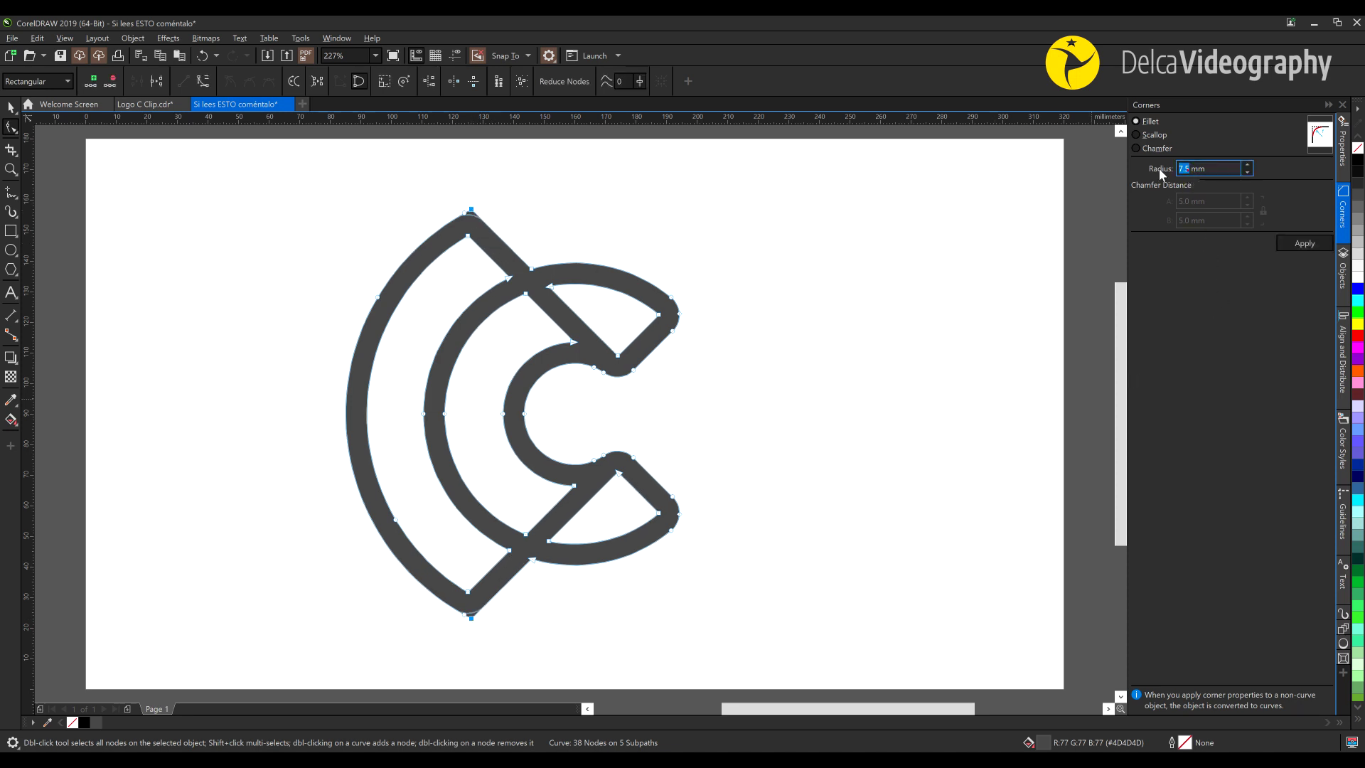
text(11)
click(1306, 244)
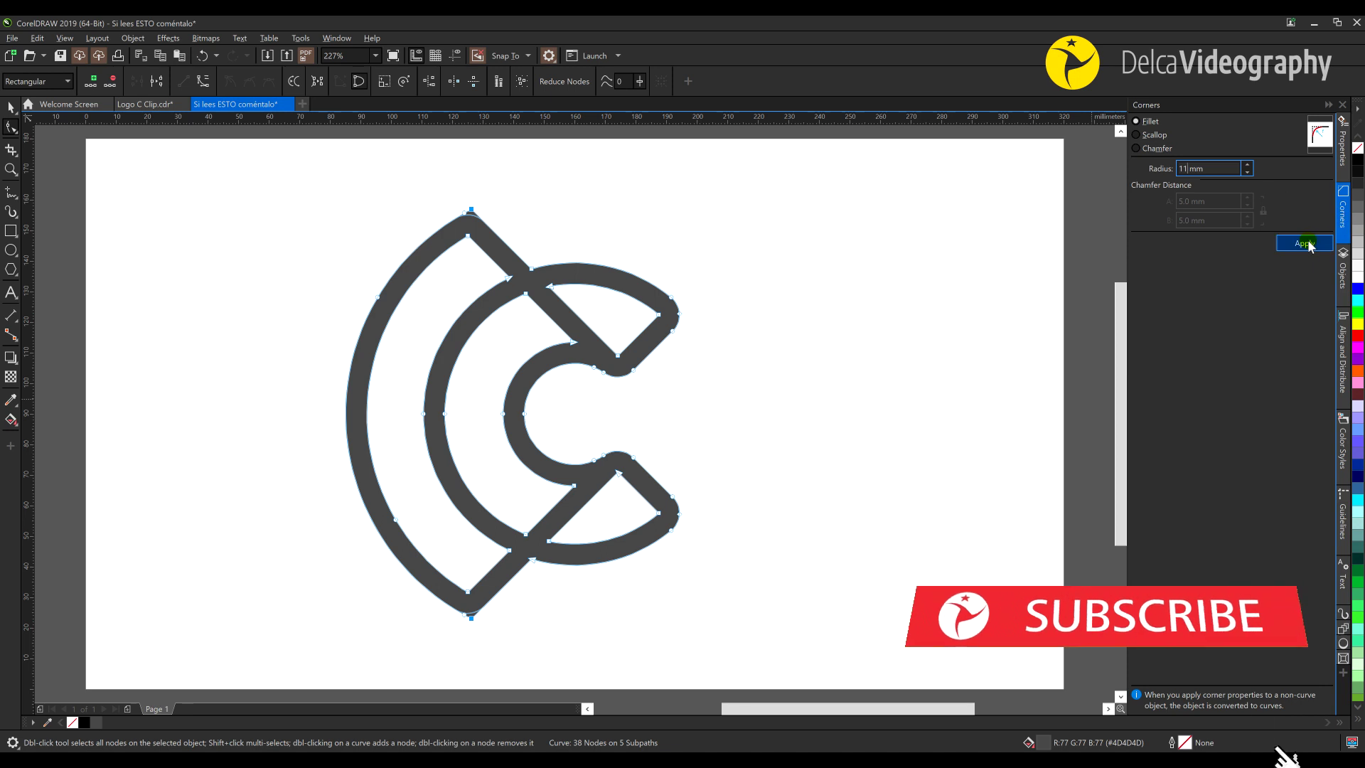
Fillet the inner corners at the upper and lower tips of the large arc with a 4 mm radius
click(468, 235)
shift+click(467, 591)
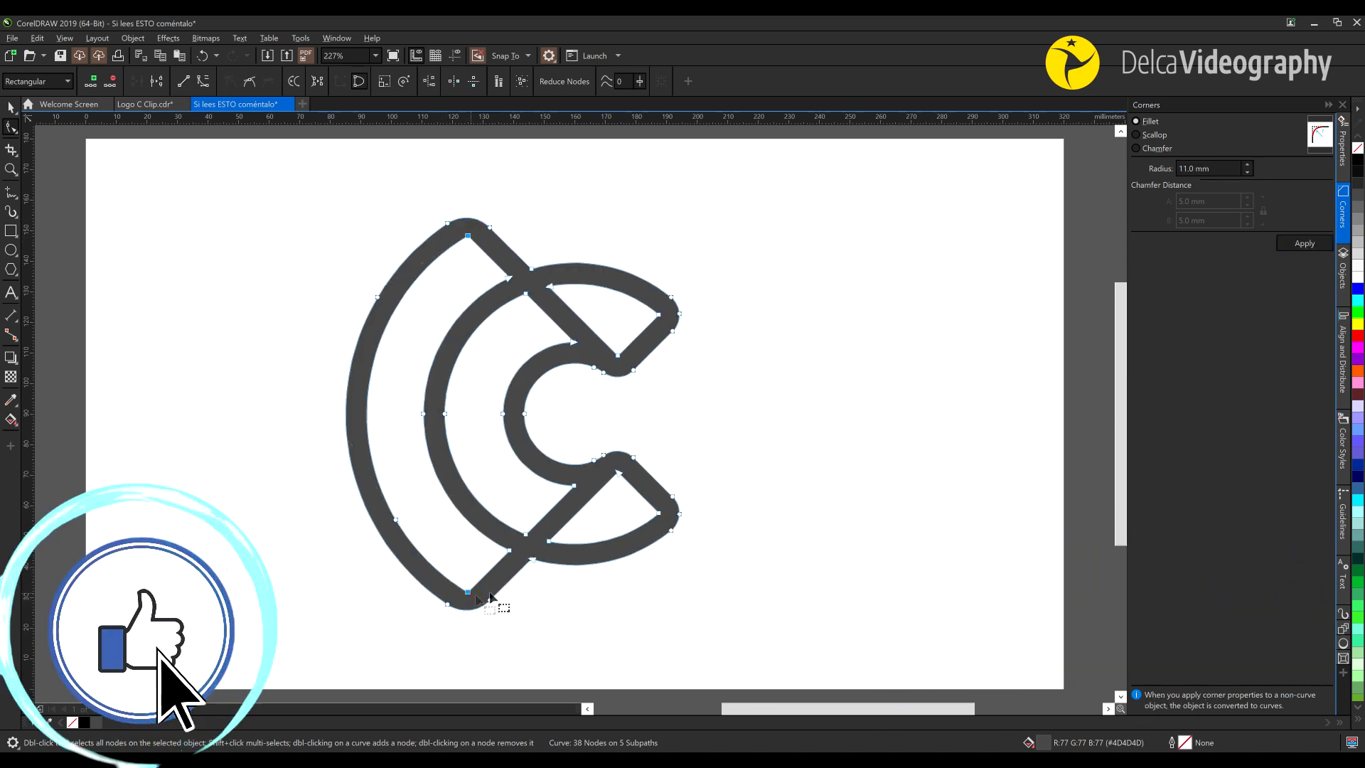
click(1209, 168)
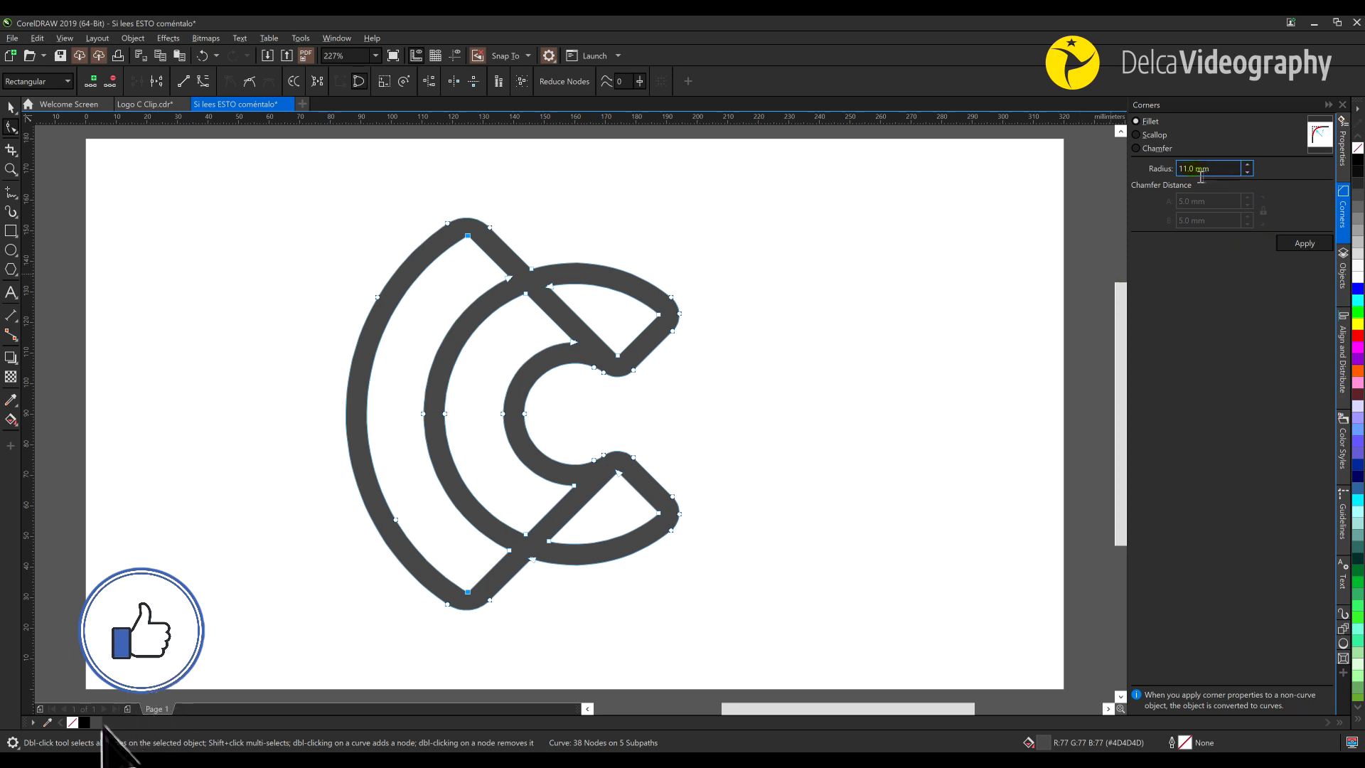
drag(1196, 171, 1172, 171)
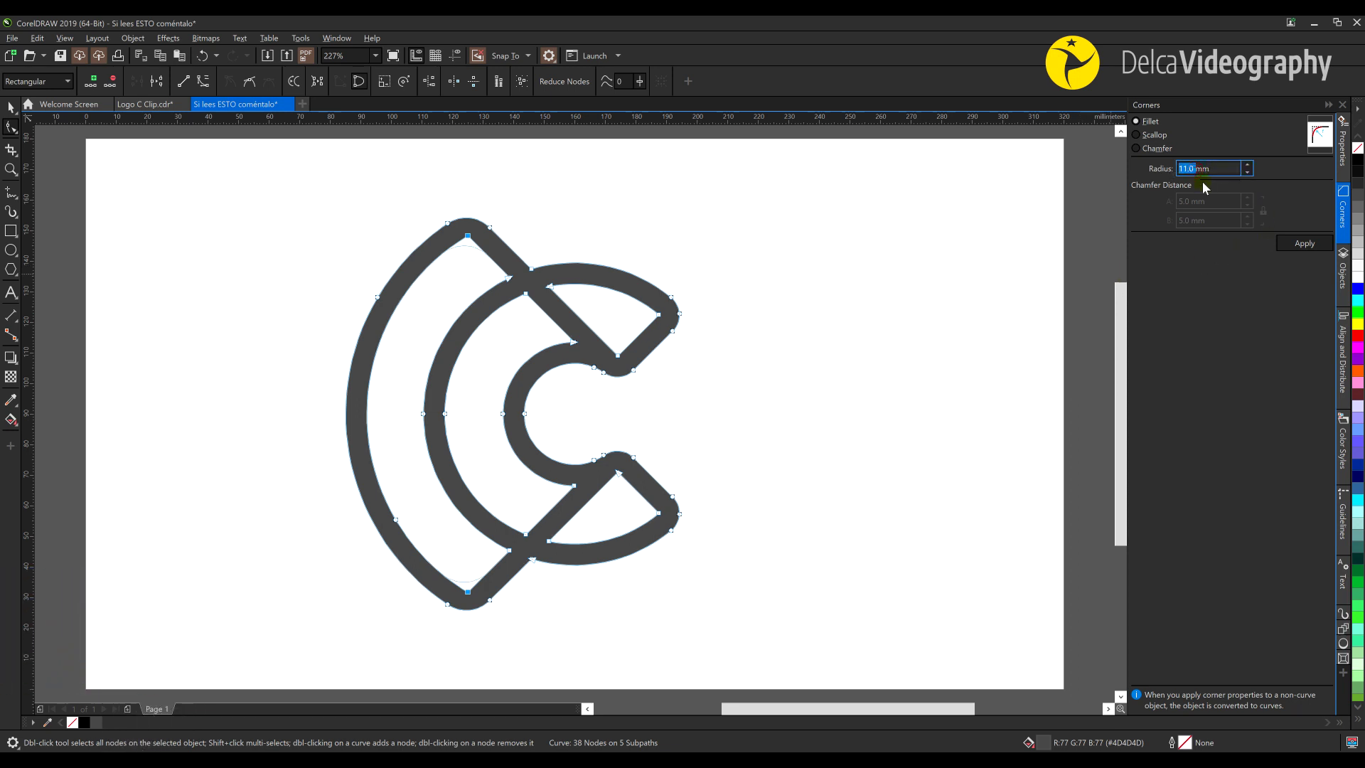
text(4)
click(1305, 243)
click(1328, 106)
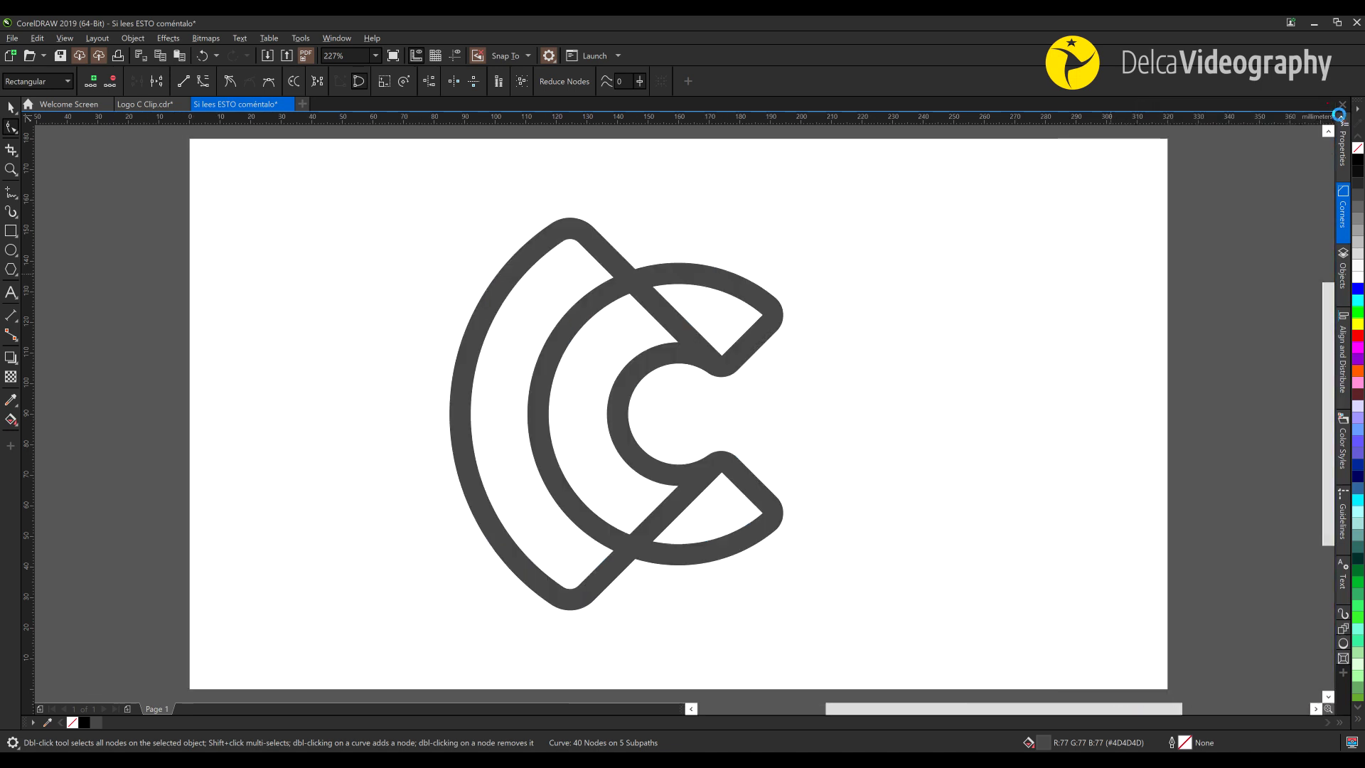
click(913, 430)
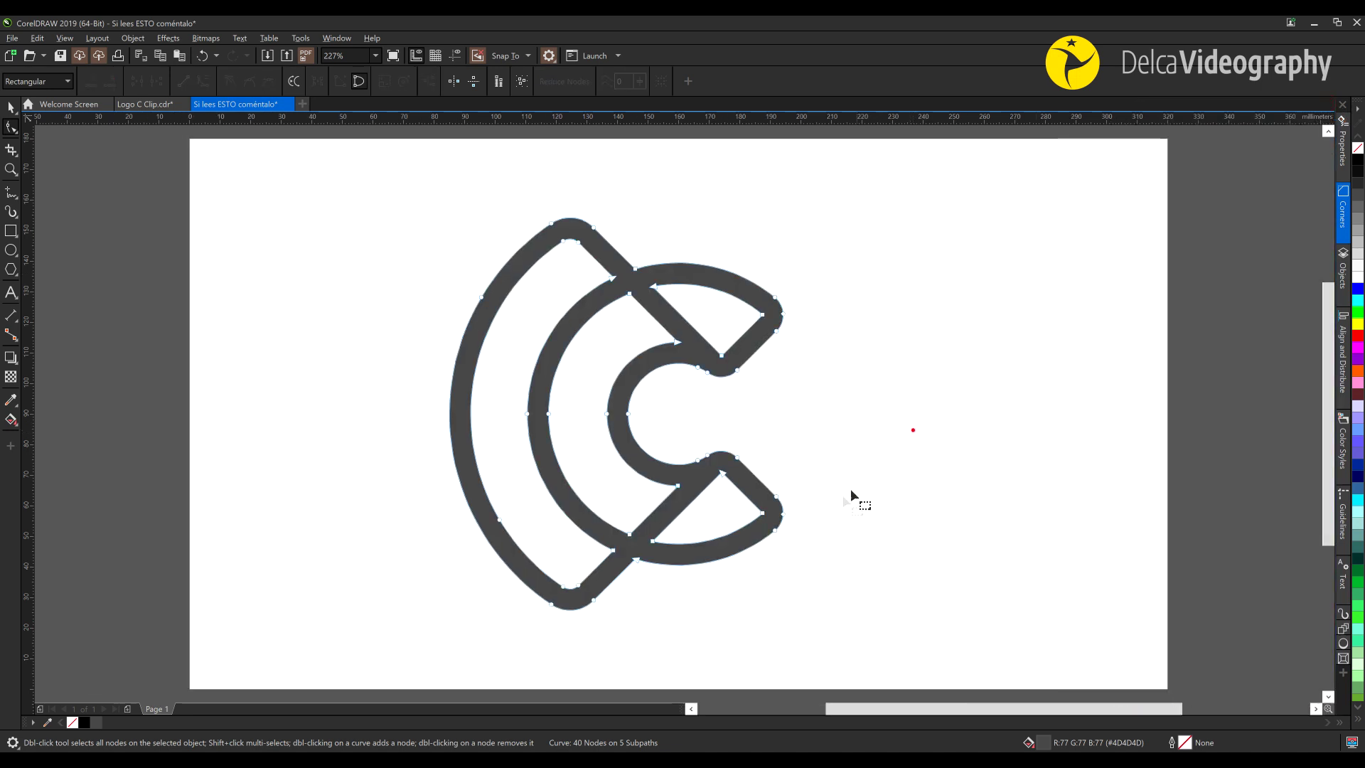
scroll(711, 413, down, 3)
scroll(701, 415, up, 4)
key(space)
scroll(776, 397, down, 2)
key(z)
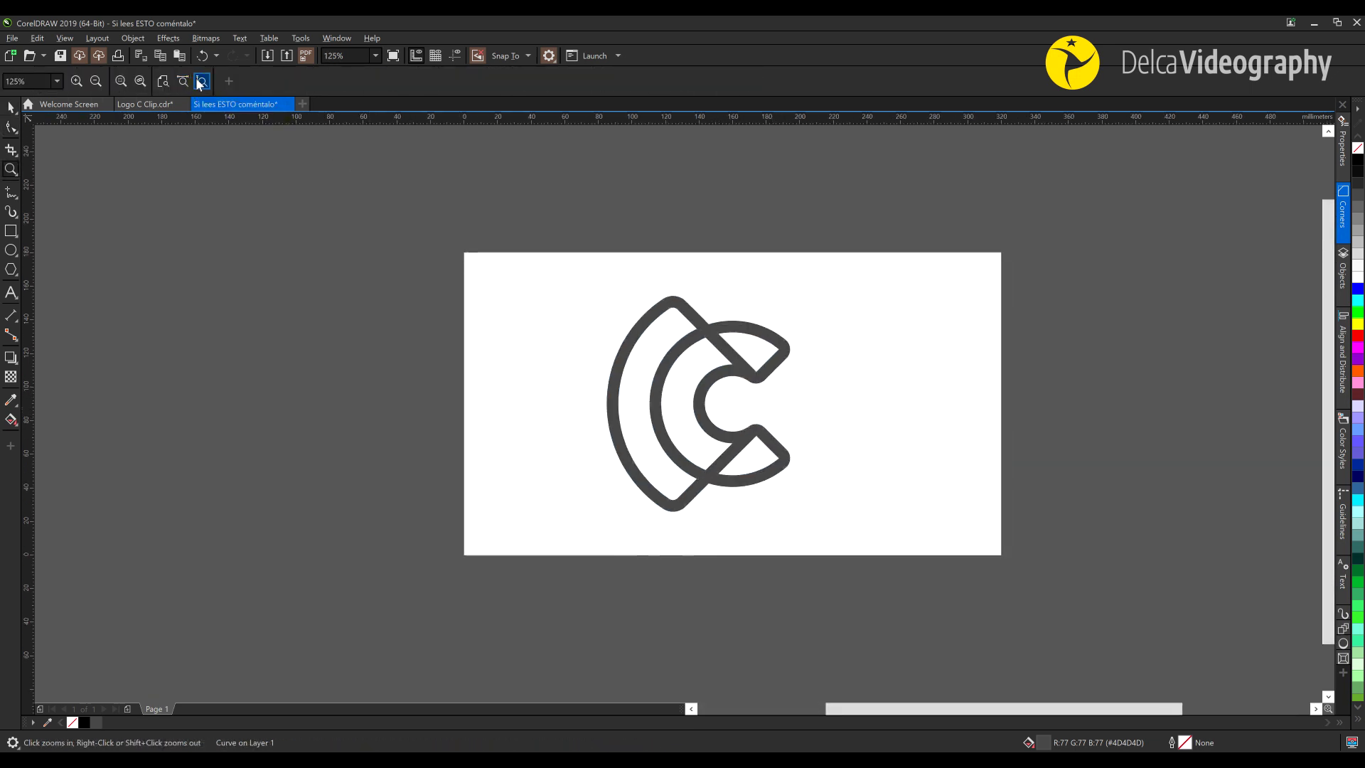
click(201, 81)
key(space)
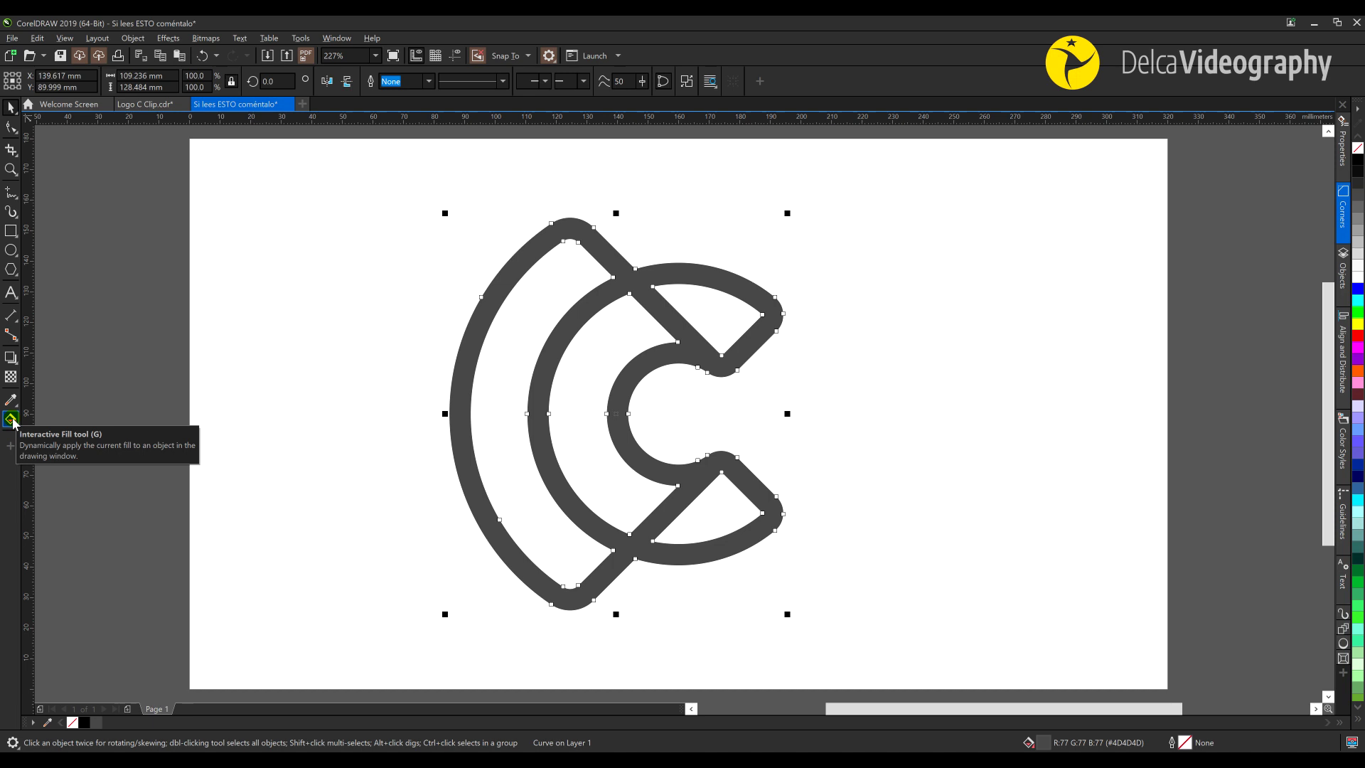
Apply a diagonal linear fountain fill to the logo, running downward from Desert Blue through Sky Blue to mint #66FFCC
click(11, 420)
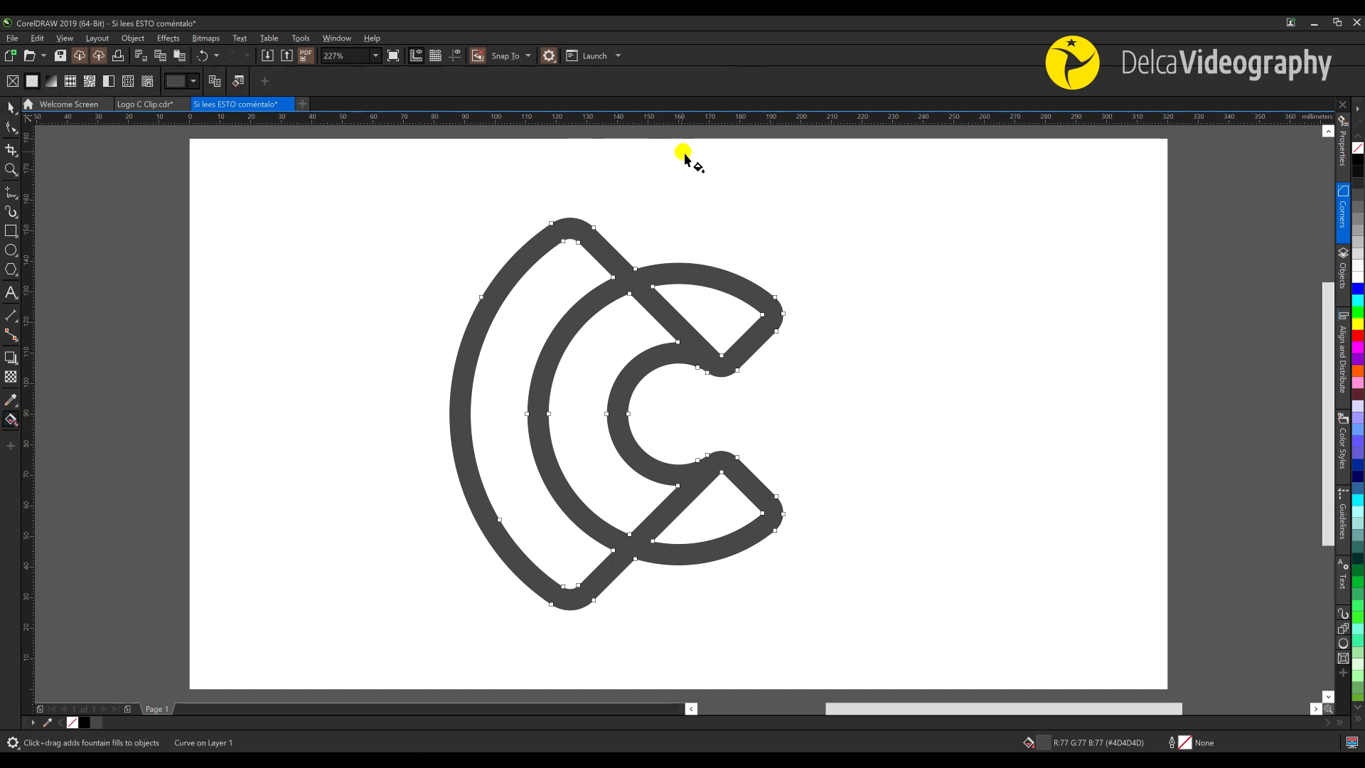
drag(706, 152, 533, 579)
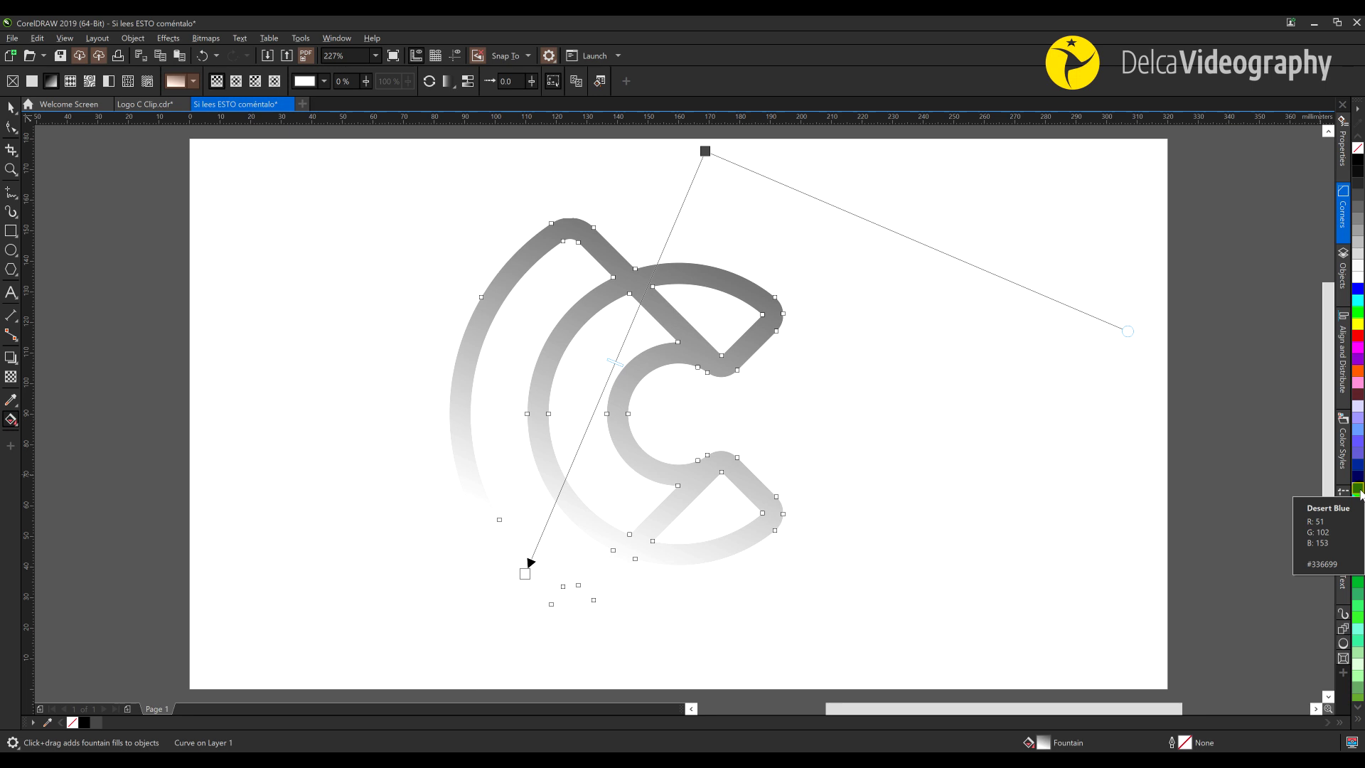
drag(1360, 491, 705, 152)
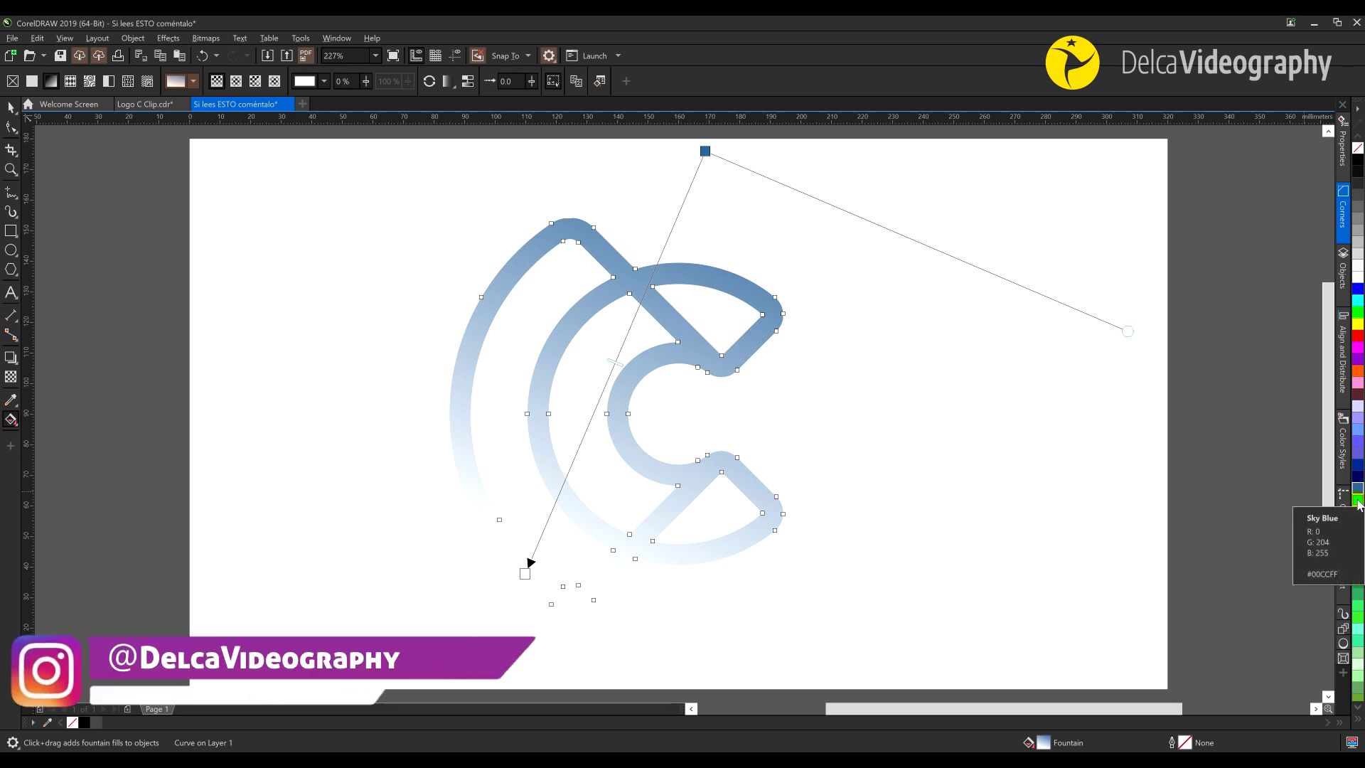
drag(1358, 503, 603, 397)
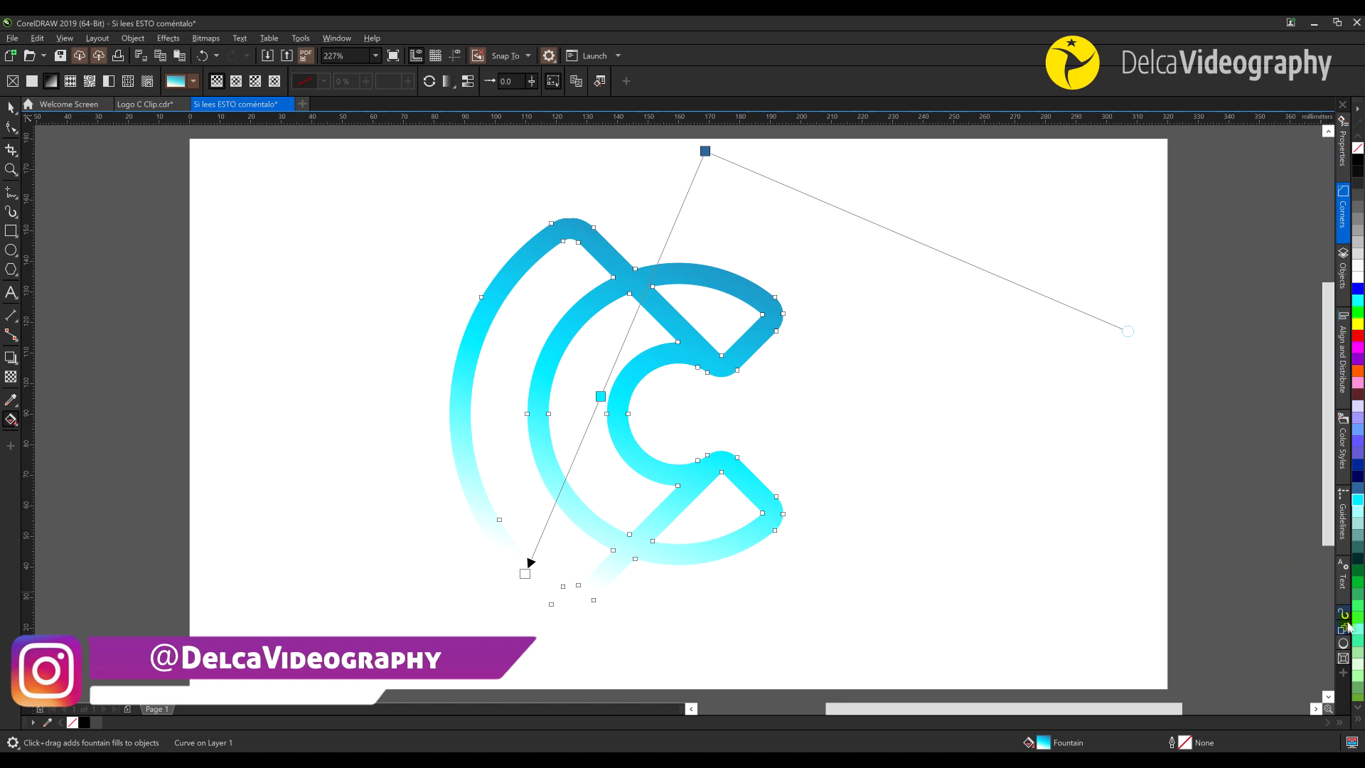
drag(1357, 634, 528, 575)
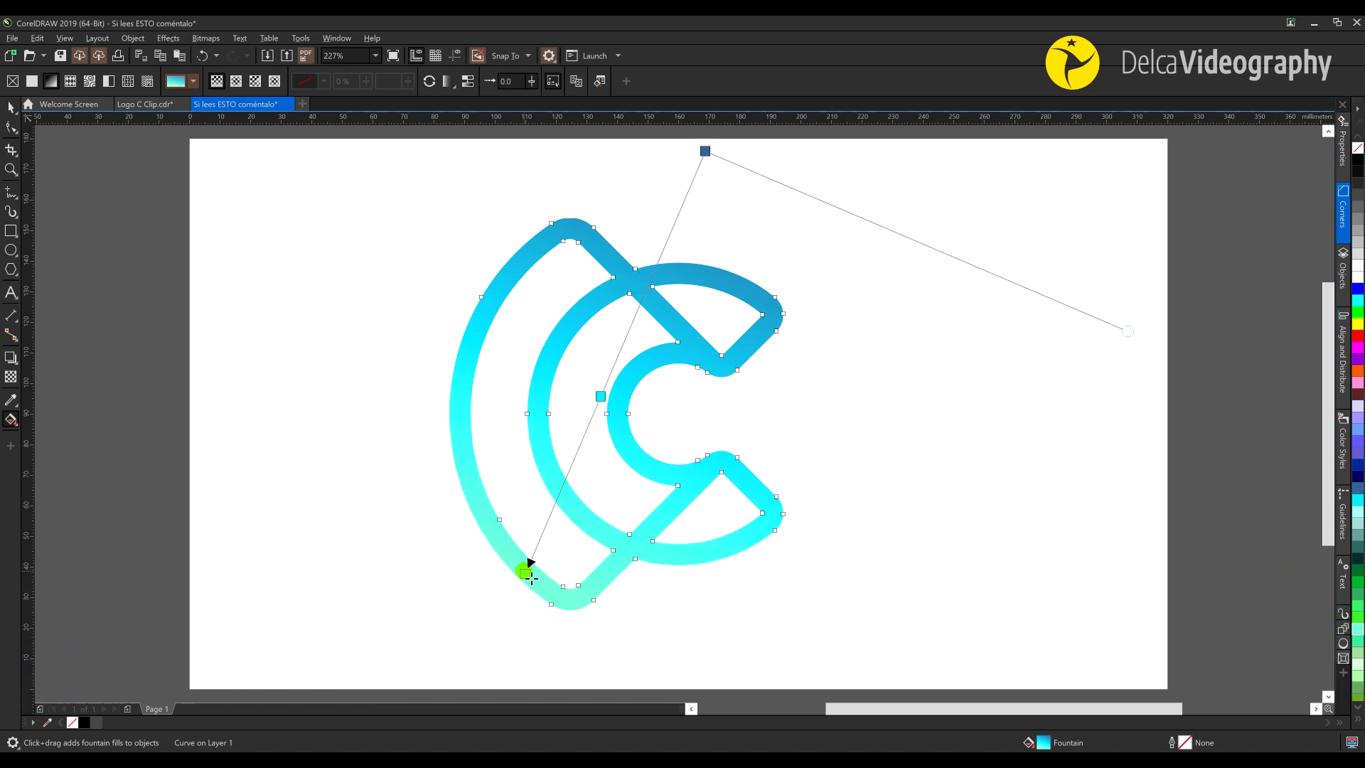
Set the lower end color of the logo's fountain fill to #99FFEB
click(527, 575)
click(515, 576)
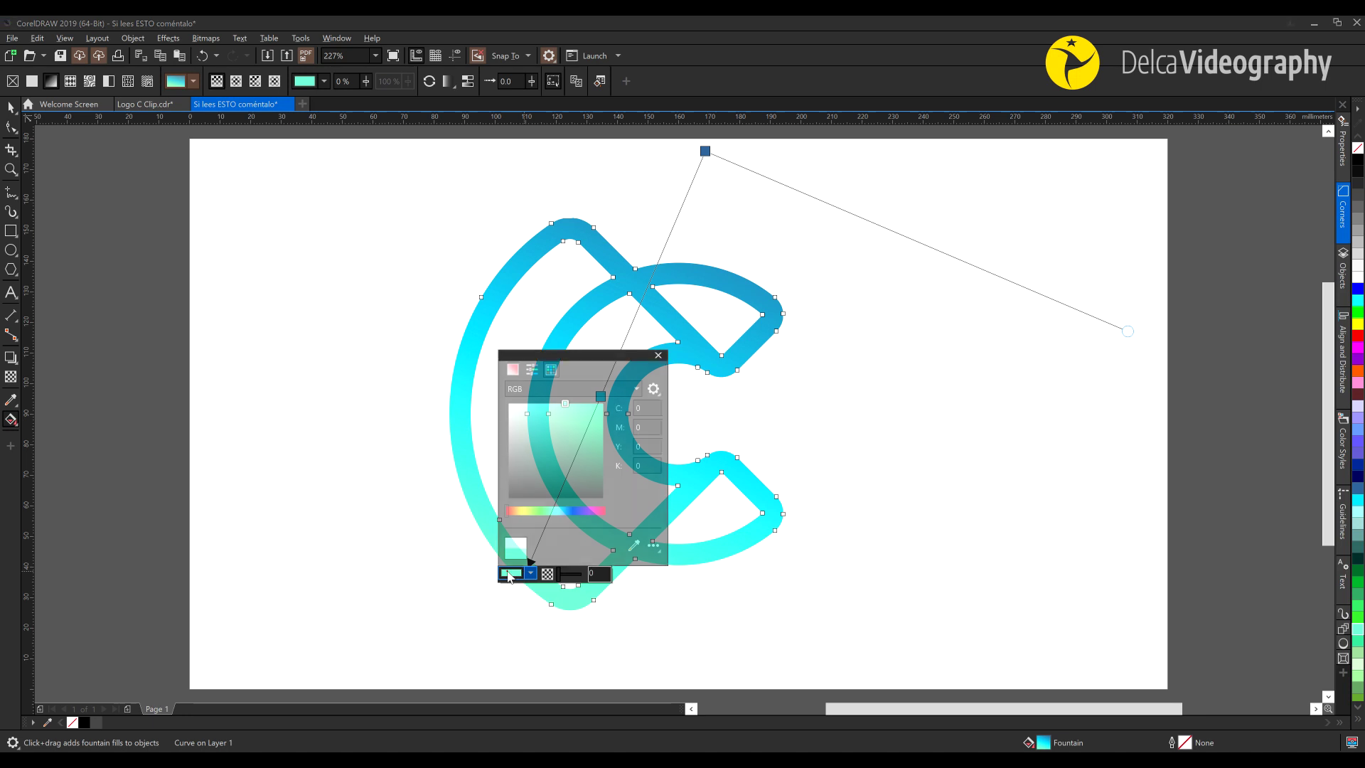
click(515, 370)
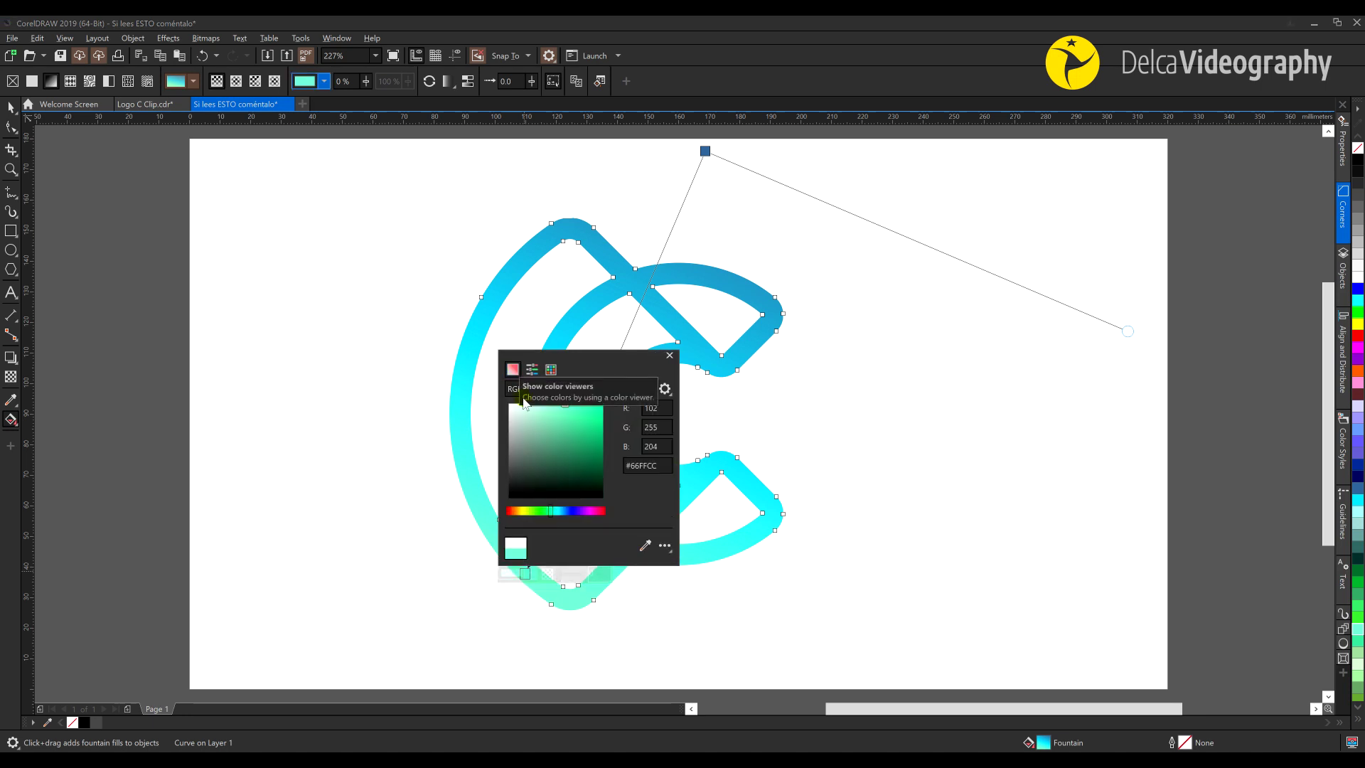
click(544, 404)
drag(660, 466, 642, 475)
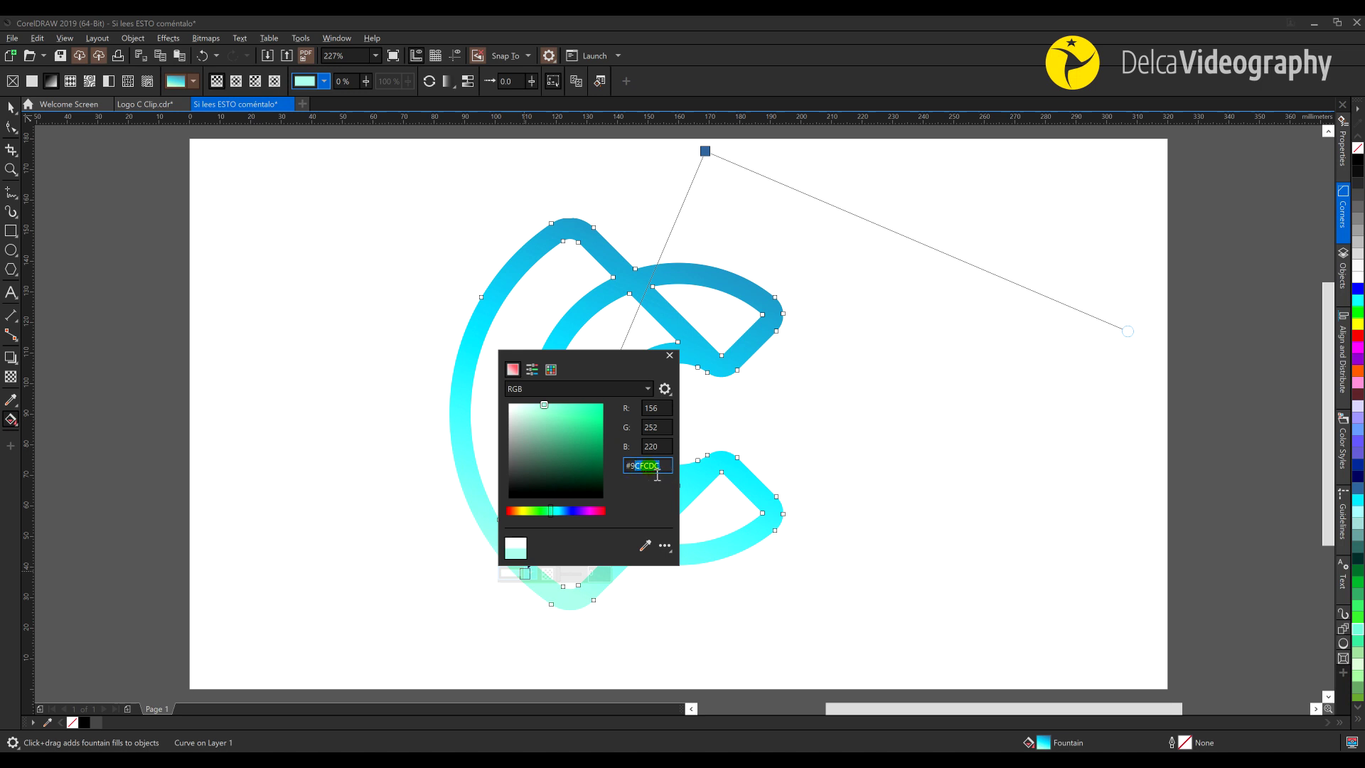
text(99ffeb)
key(Return)
click(670, 355)
click(652, 305)
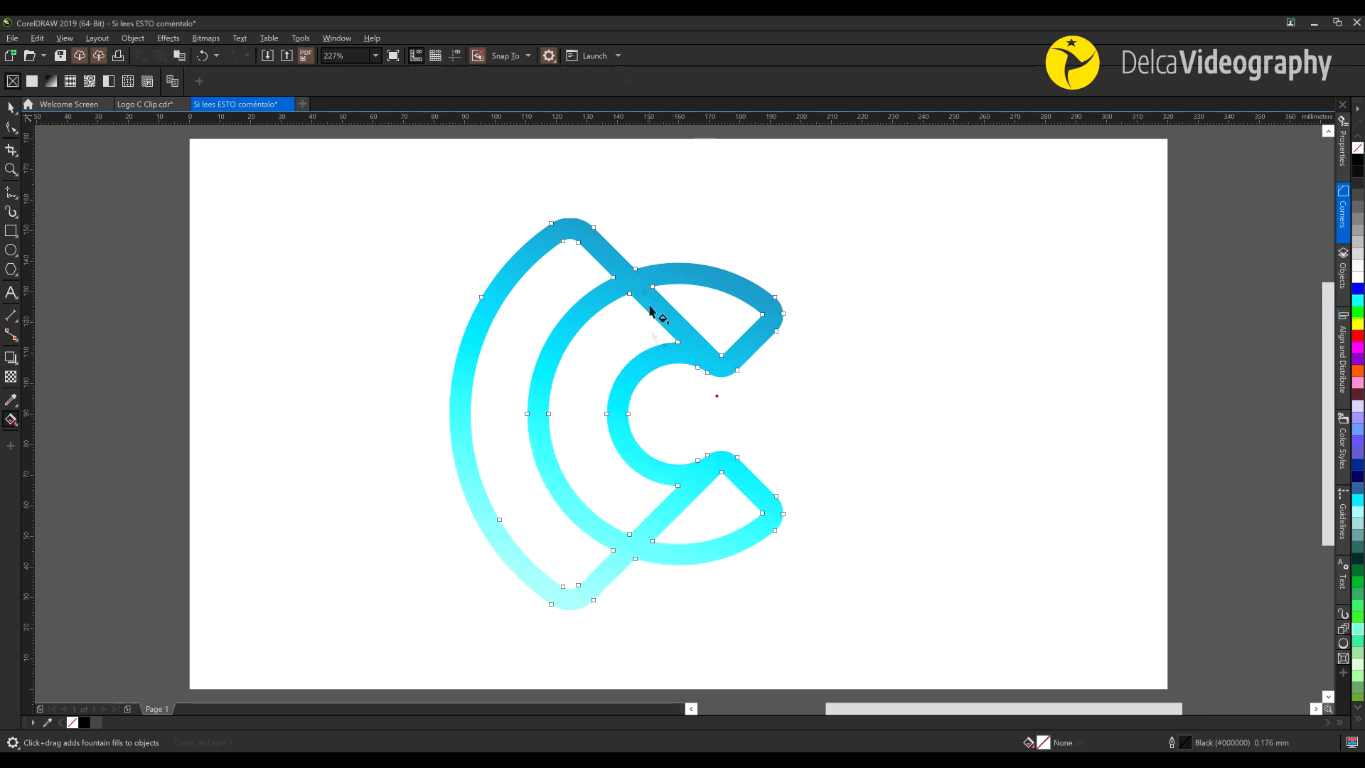
Turn on smooth color transitions for the logo's fountain fill
click(634, 373)
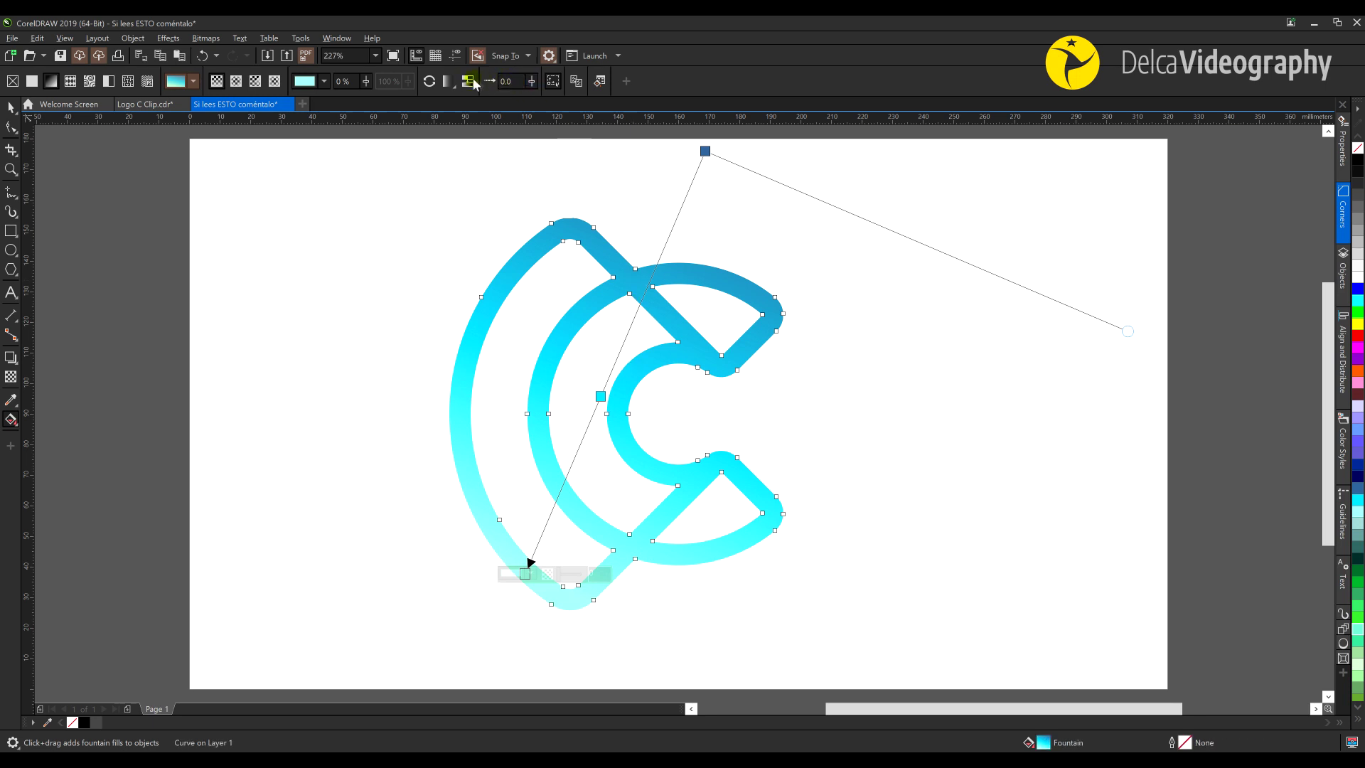
click(564, 199)
click(652, 263)
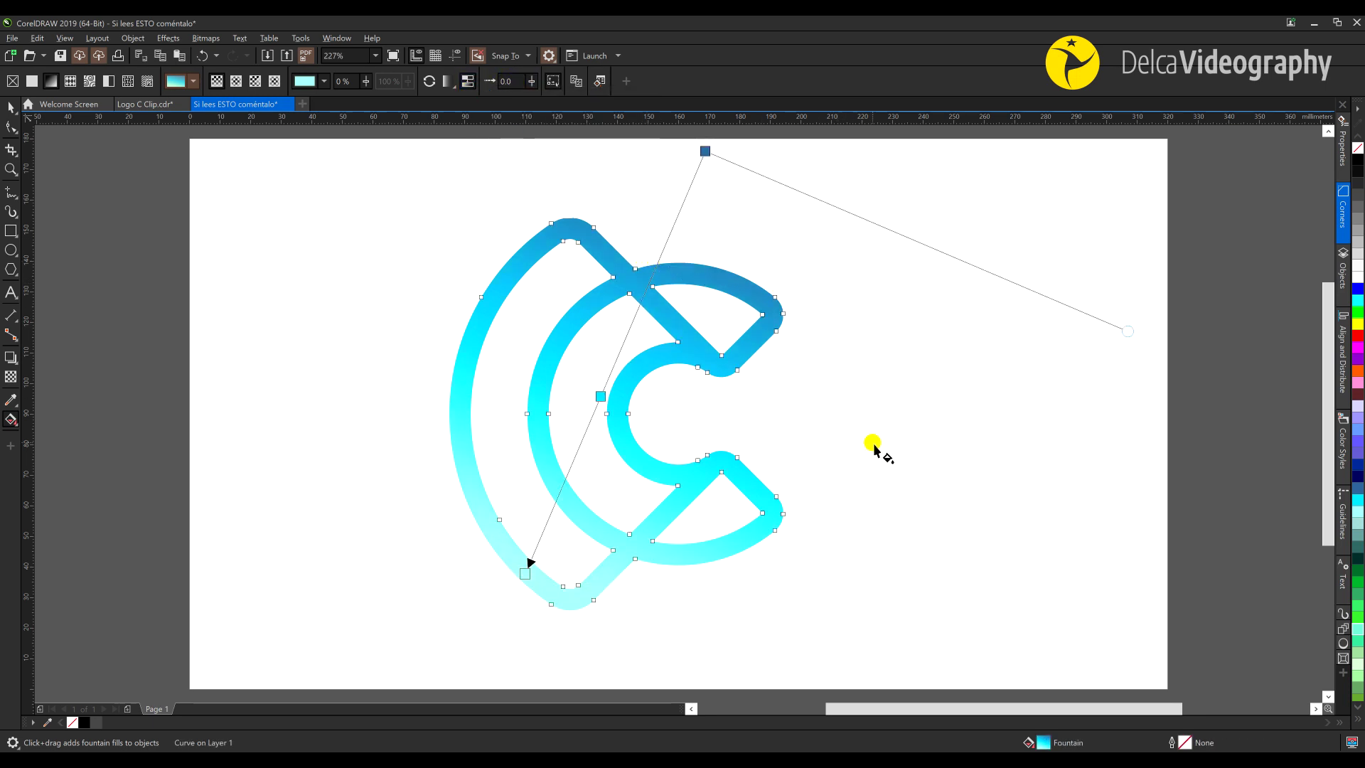
click(814, 396)
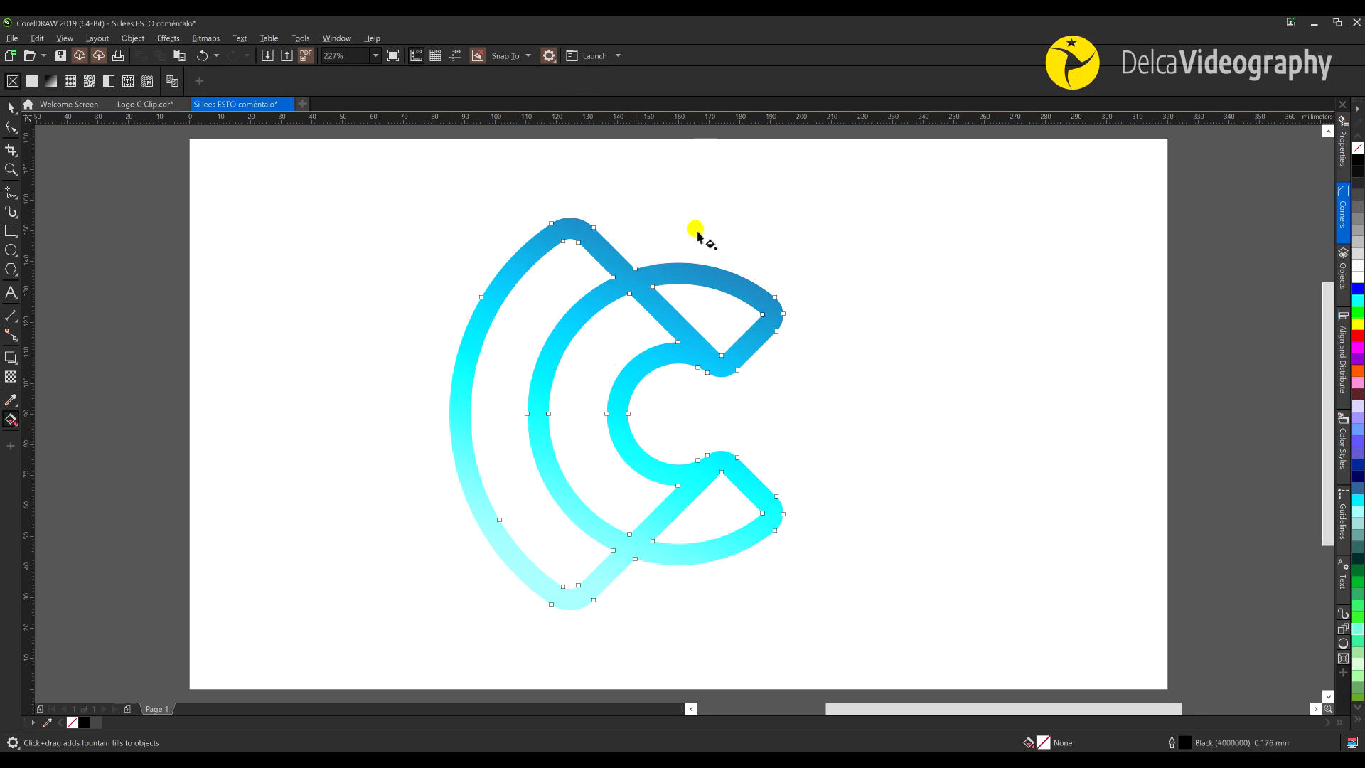
Create a page-sized background rectangle behind the logo, filled with Deep Navy Blue (#000066) and without an outline
key(space)
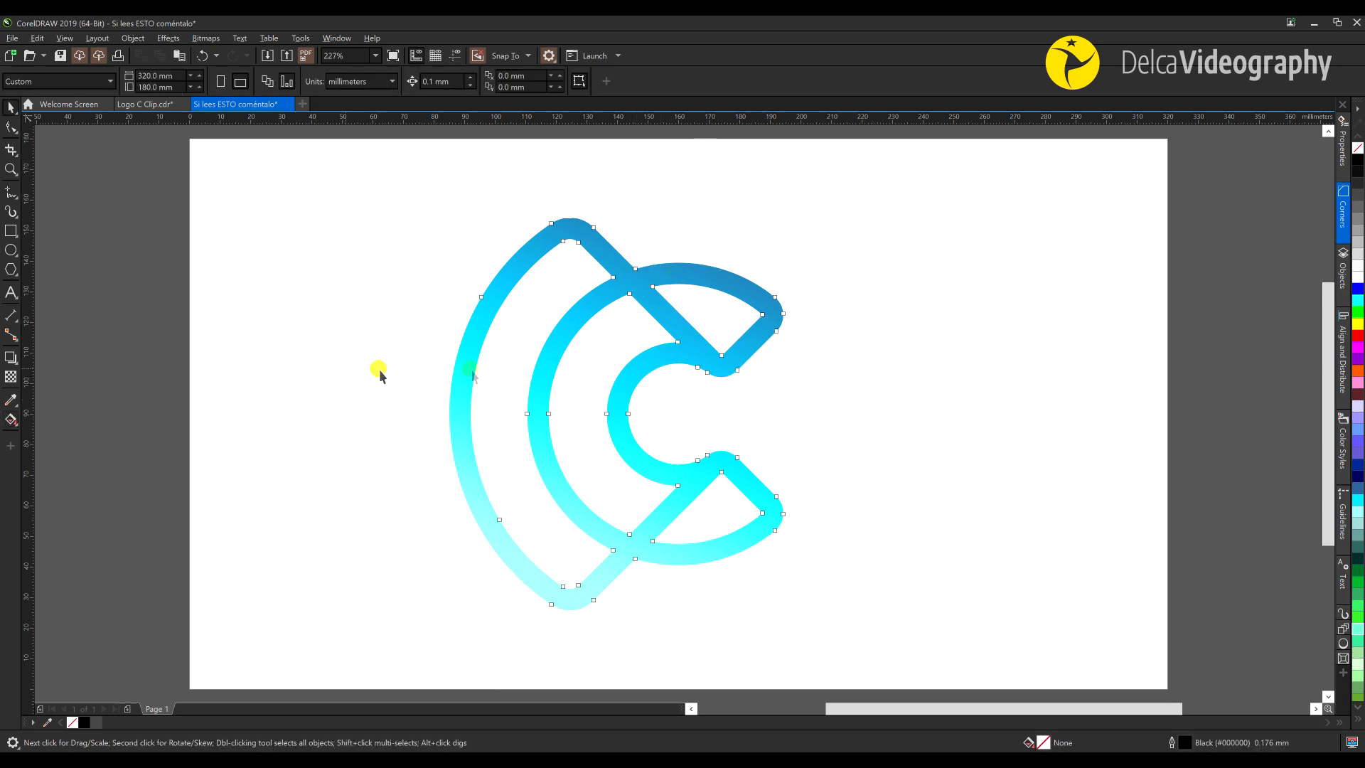
click(674, 341)
click(686, 343)
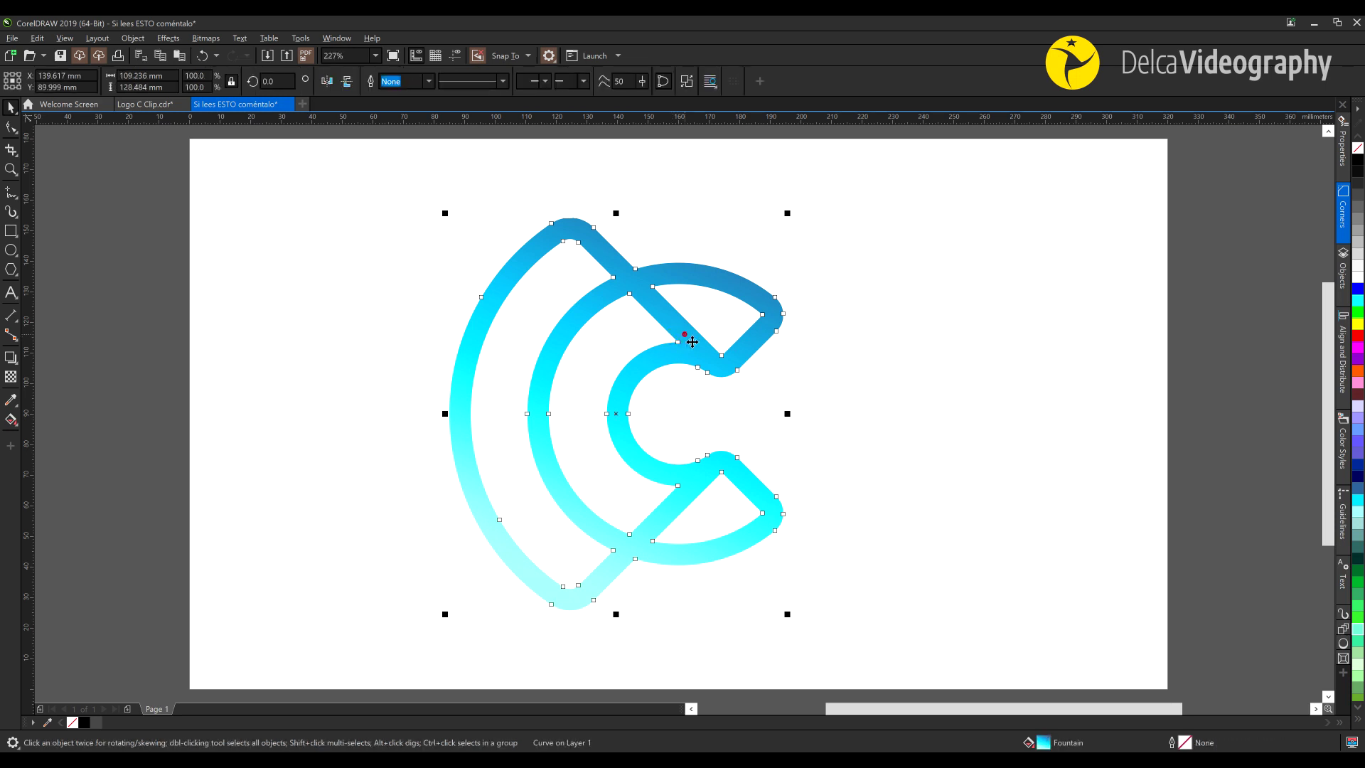
click(685, 335)
click(14, 232)
double_click(12, 231)
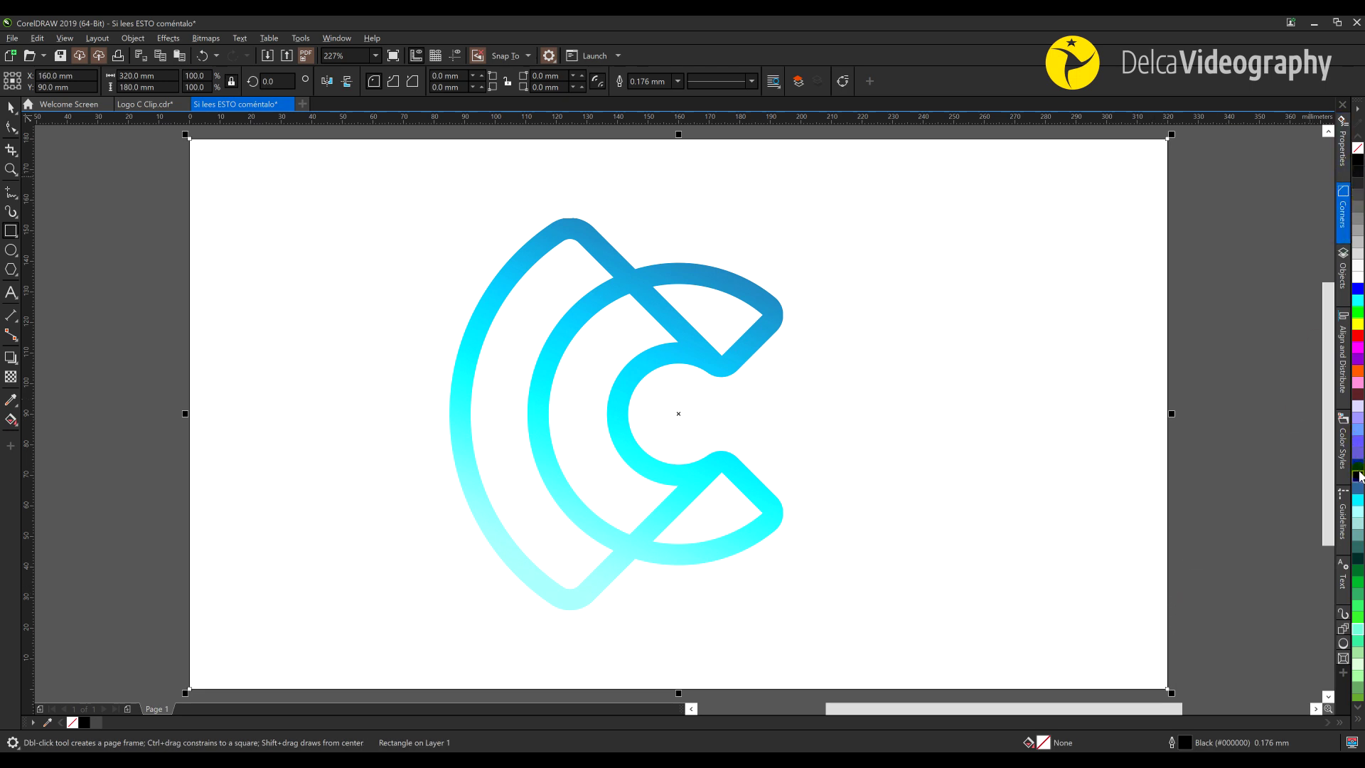
click(1357, 475)
right_click(1358, 147)
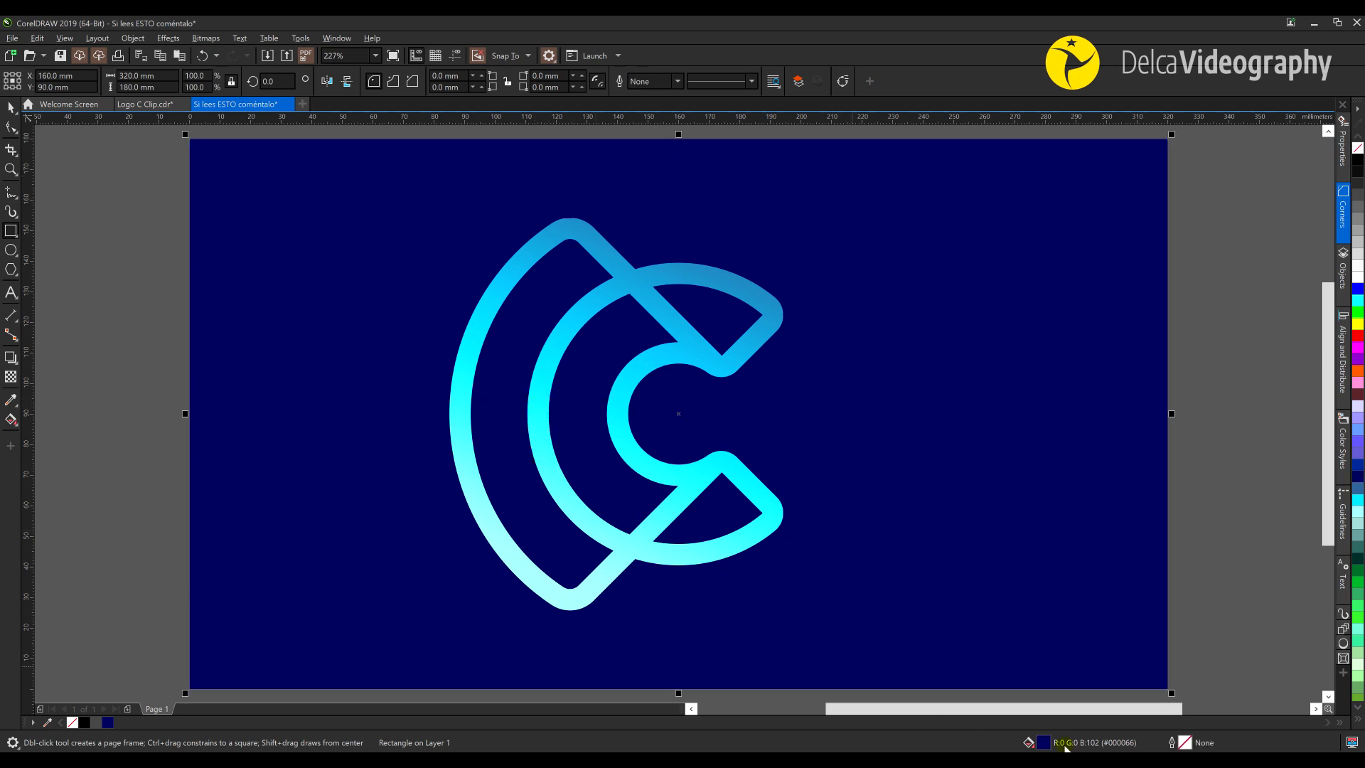
Darken the background rectangle's uniform fill to a nearly black navy blue
double_click(1098, 743)
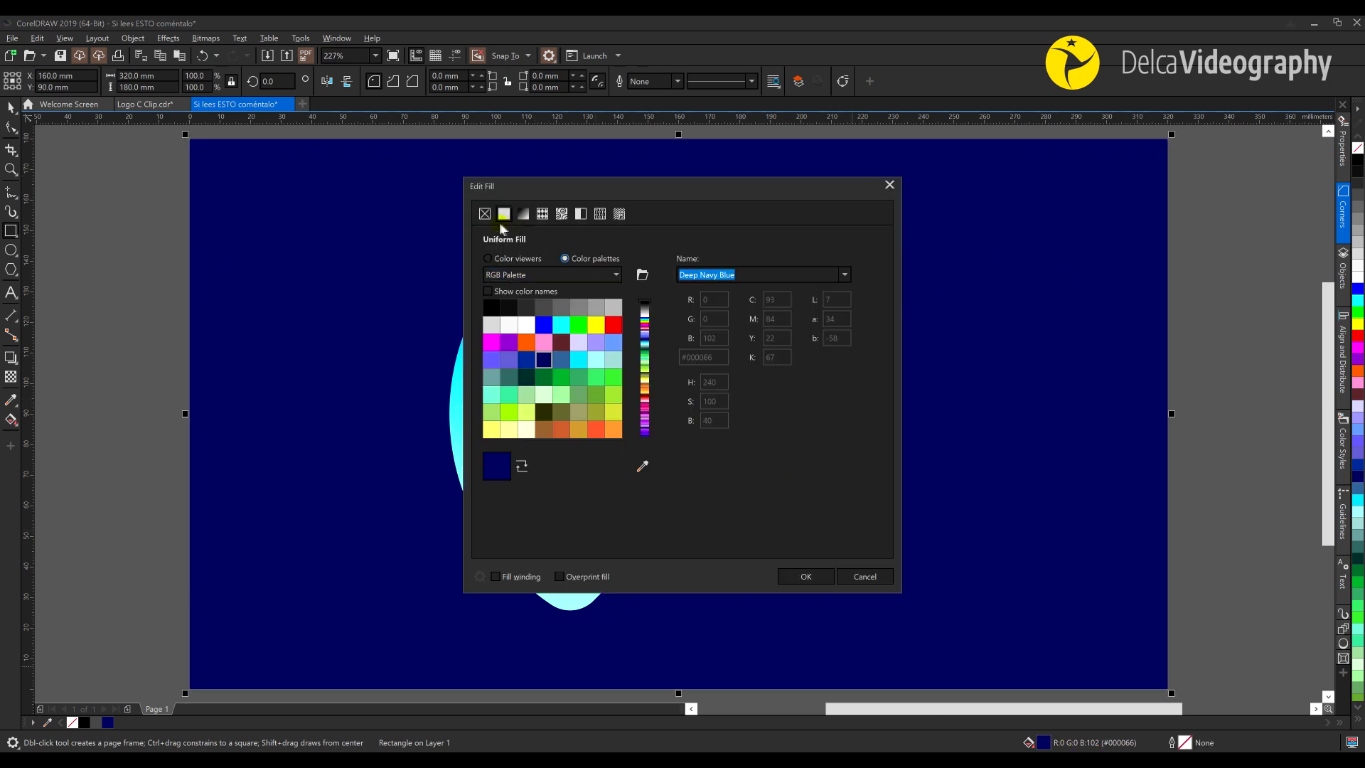
click(488, 258)
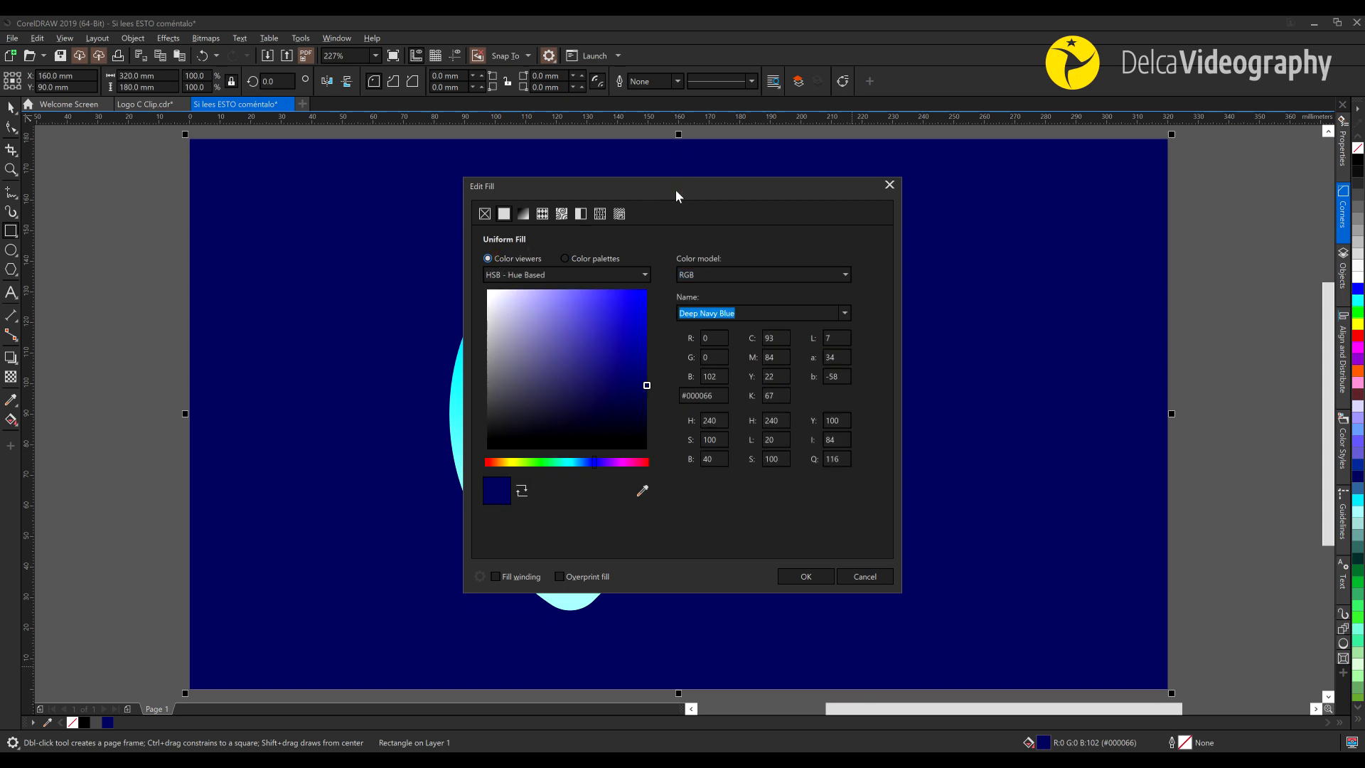
drag(675, 190, 489, 200)
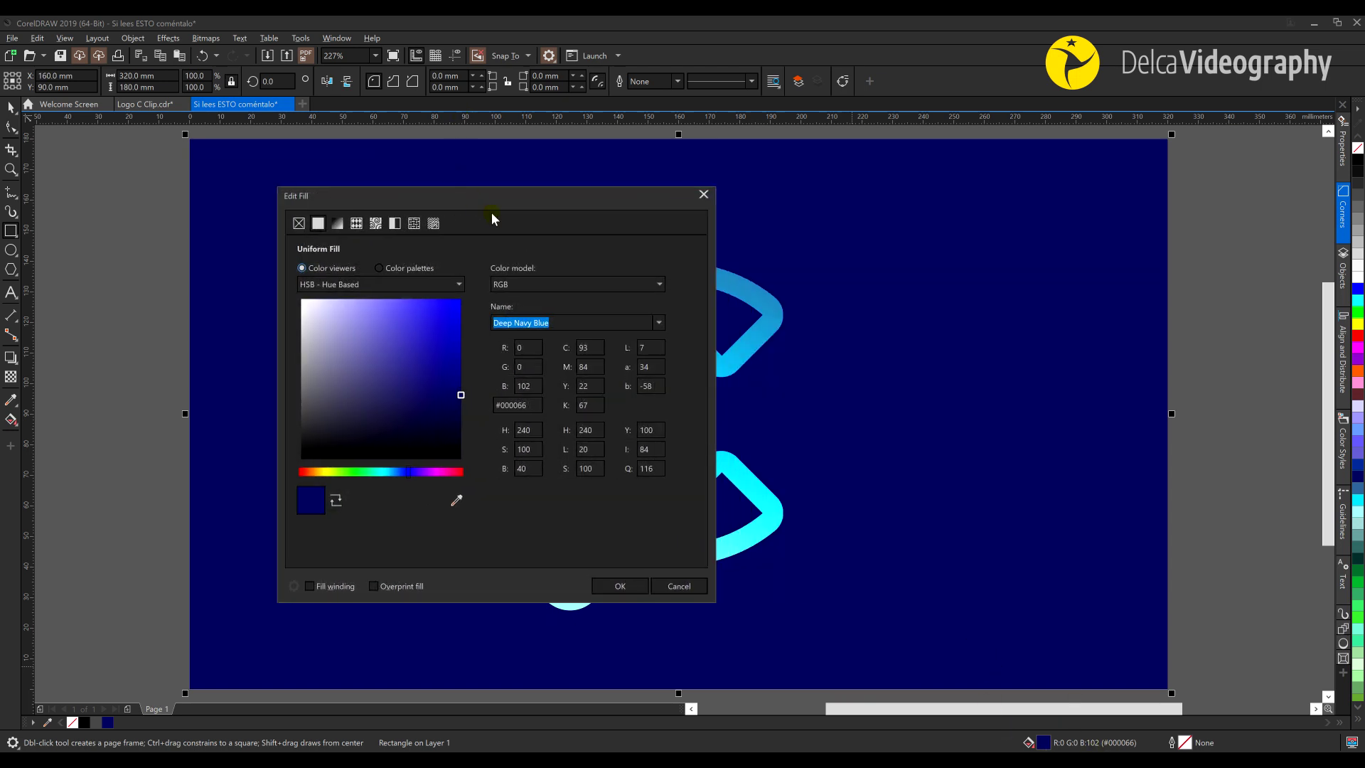
drag(536, 411, 525, 414)
click(620, 587)
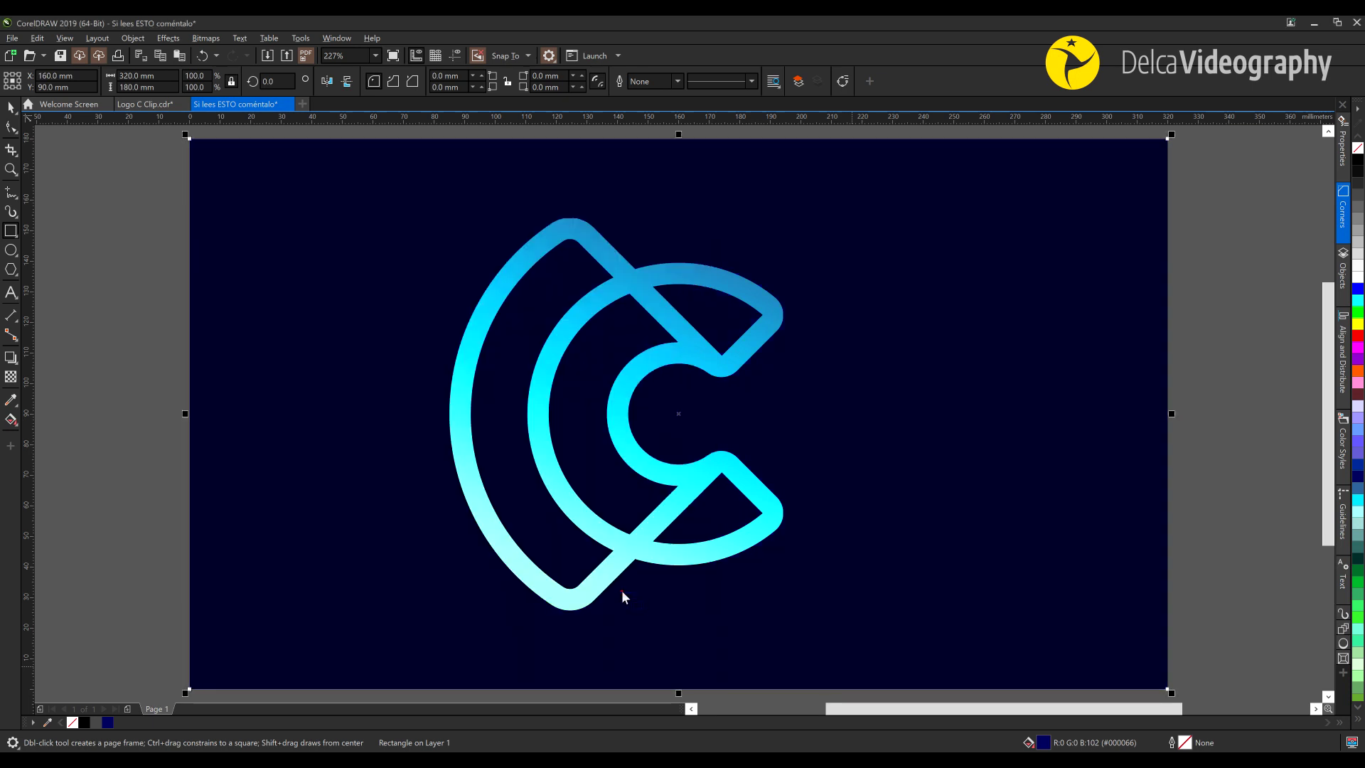
Center the gradient C logo on the page and deselect it
click(707, 368)
key(space)
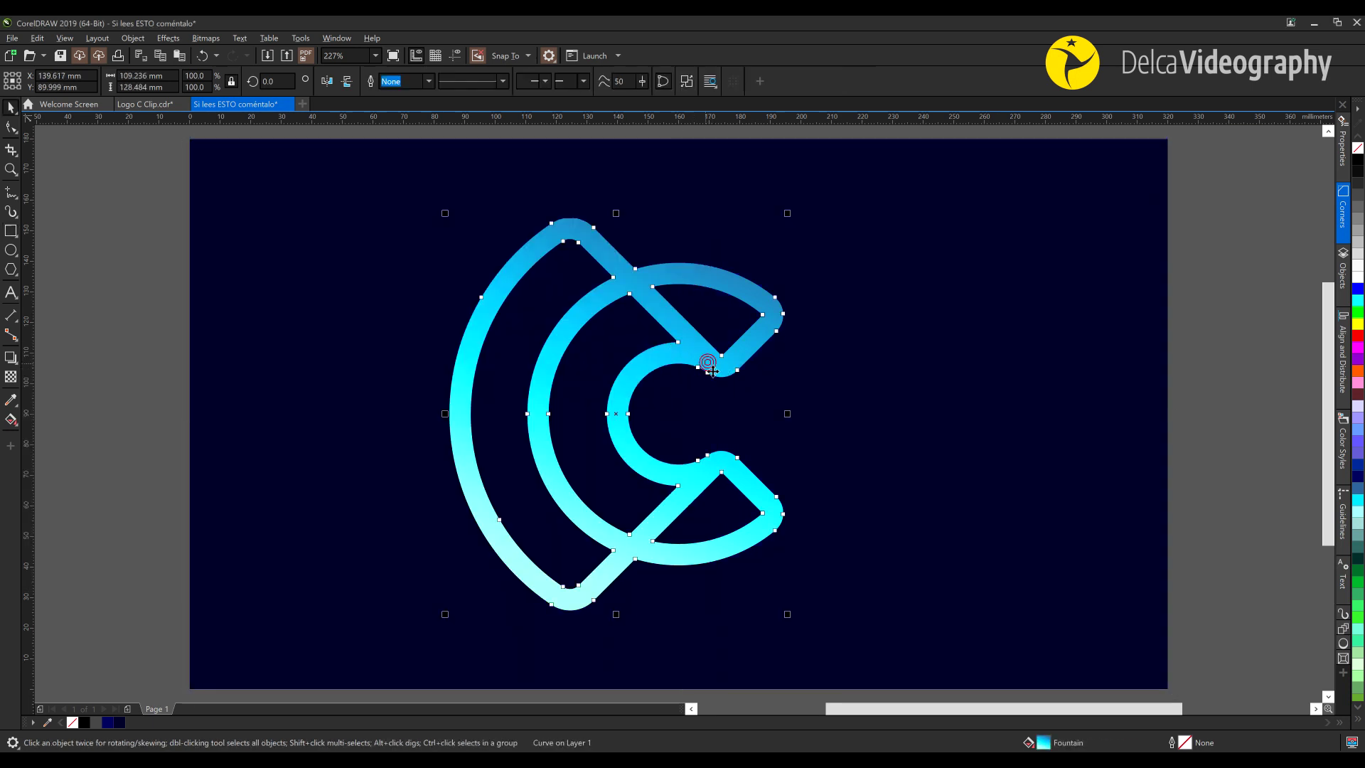
key(p)
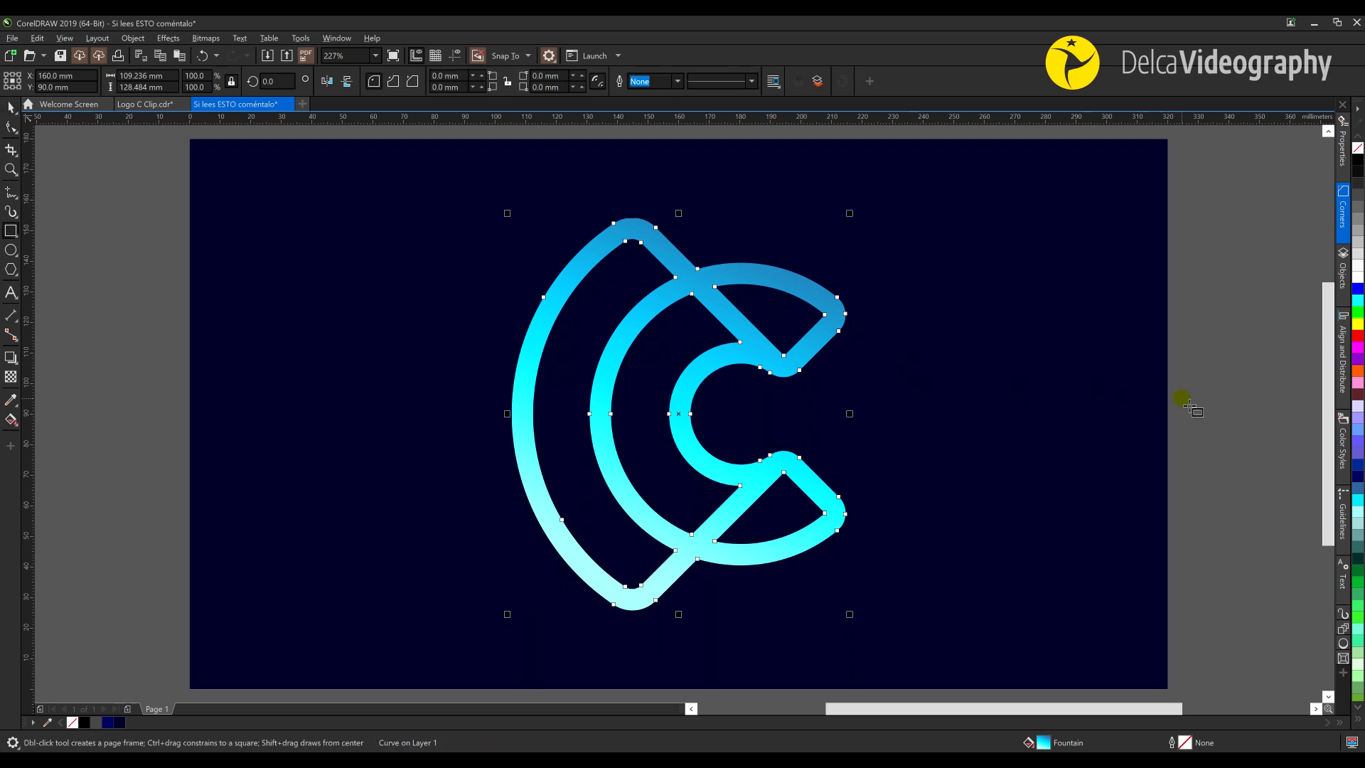
click(1184, 405)
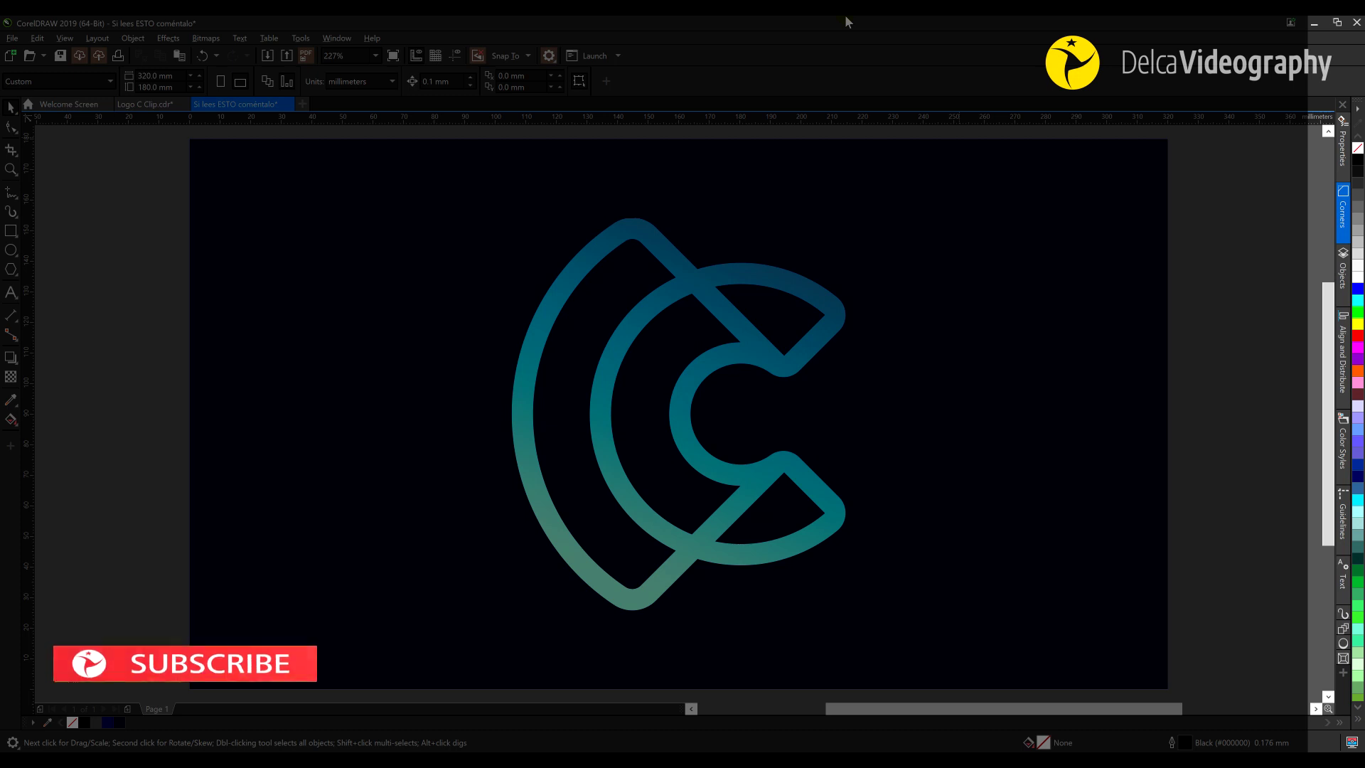
Draw a closed four-sided polyline, about 73 × 55 mm, along the logo's upper diagonal, enclosing the upper parts of the middle and inner arcs
click(777, 289)
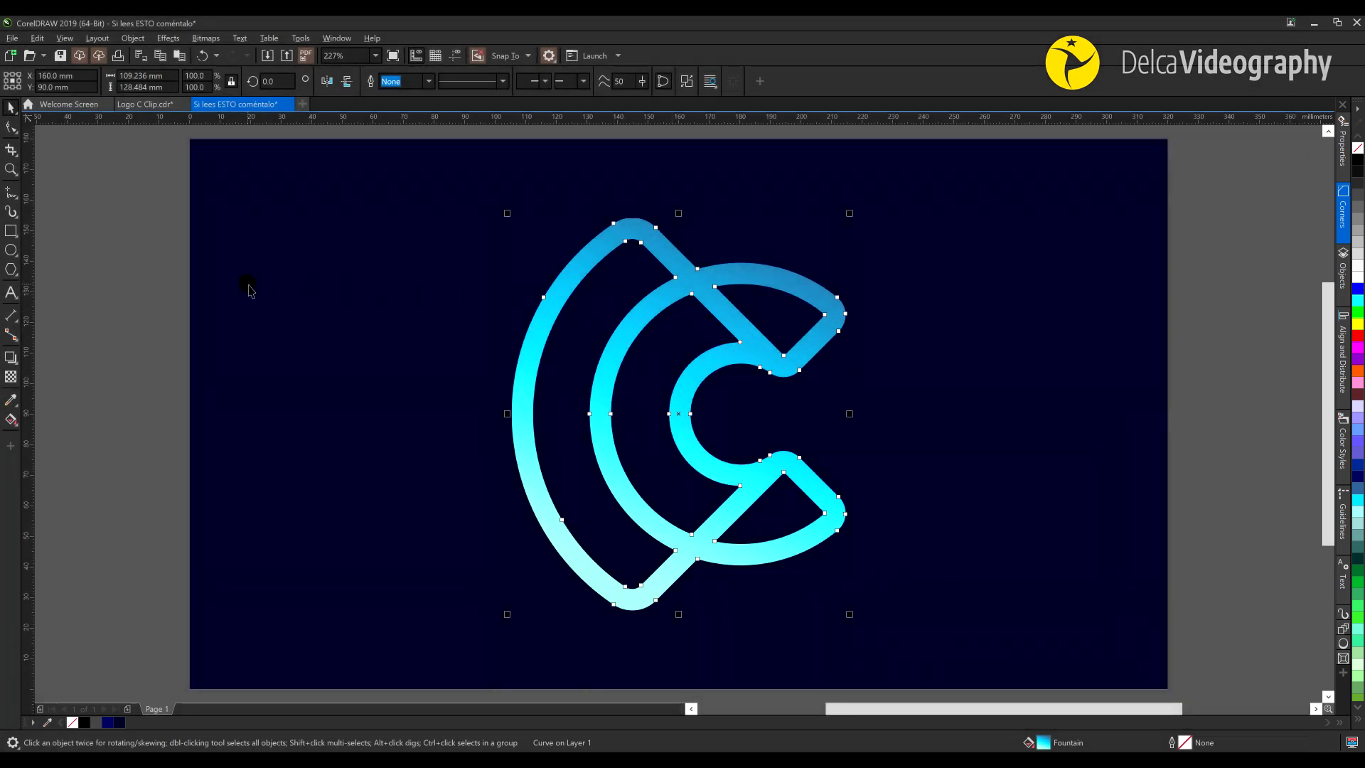
click(11, 197)
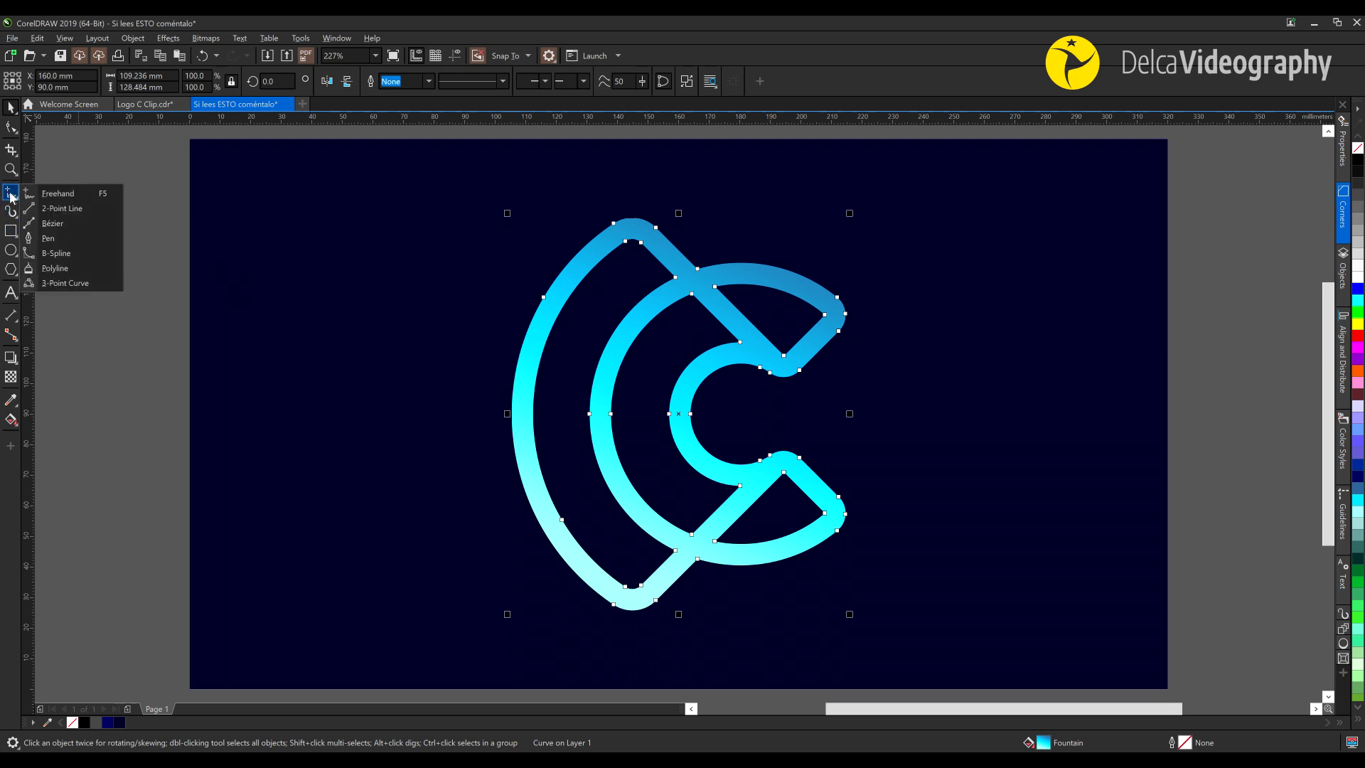
click(54, 268)
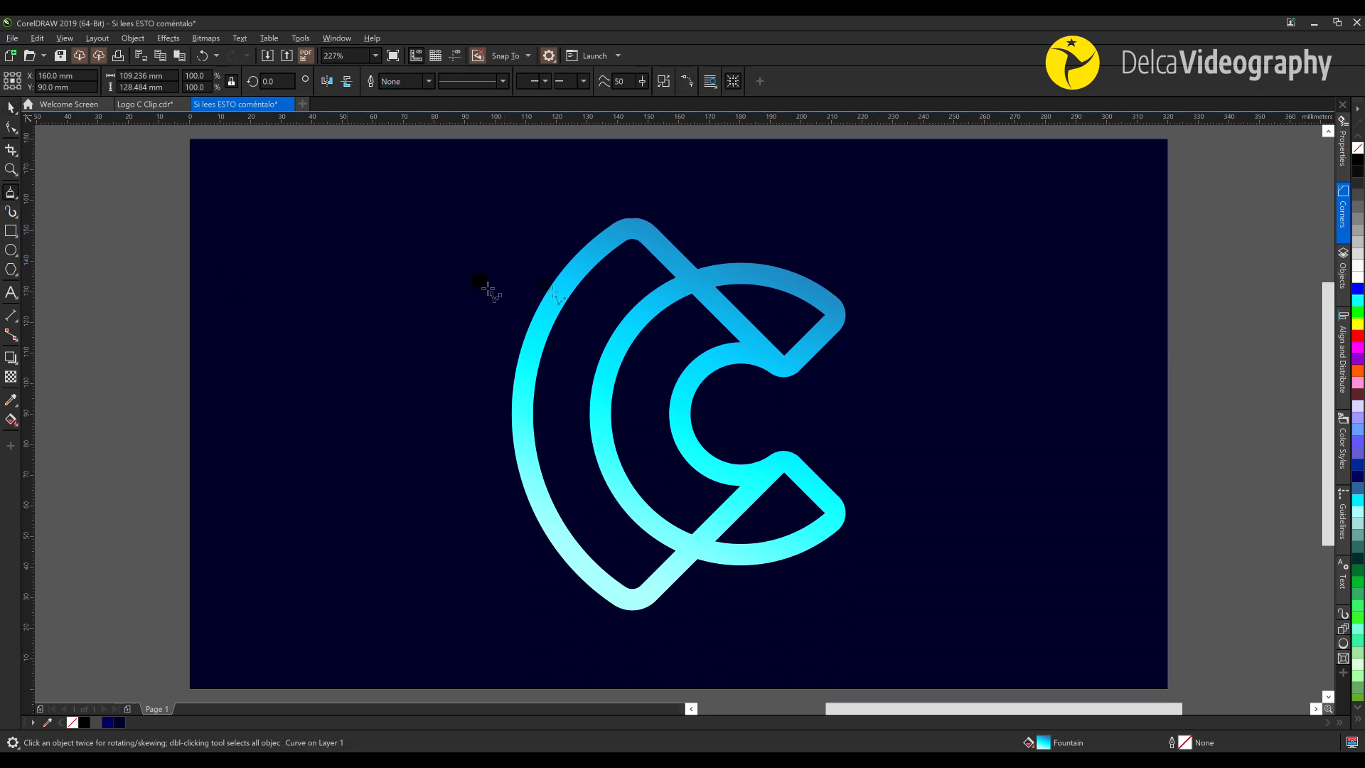
click(667, 269)
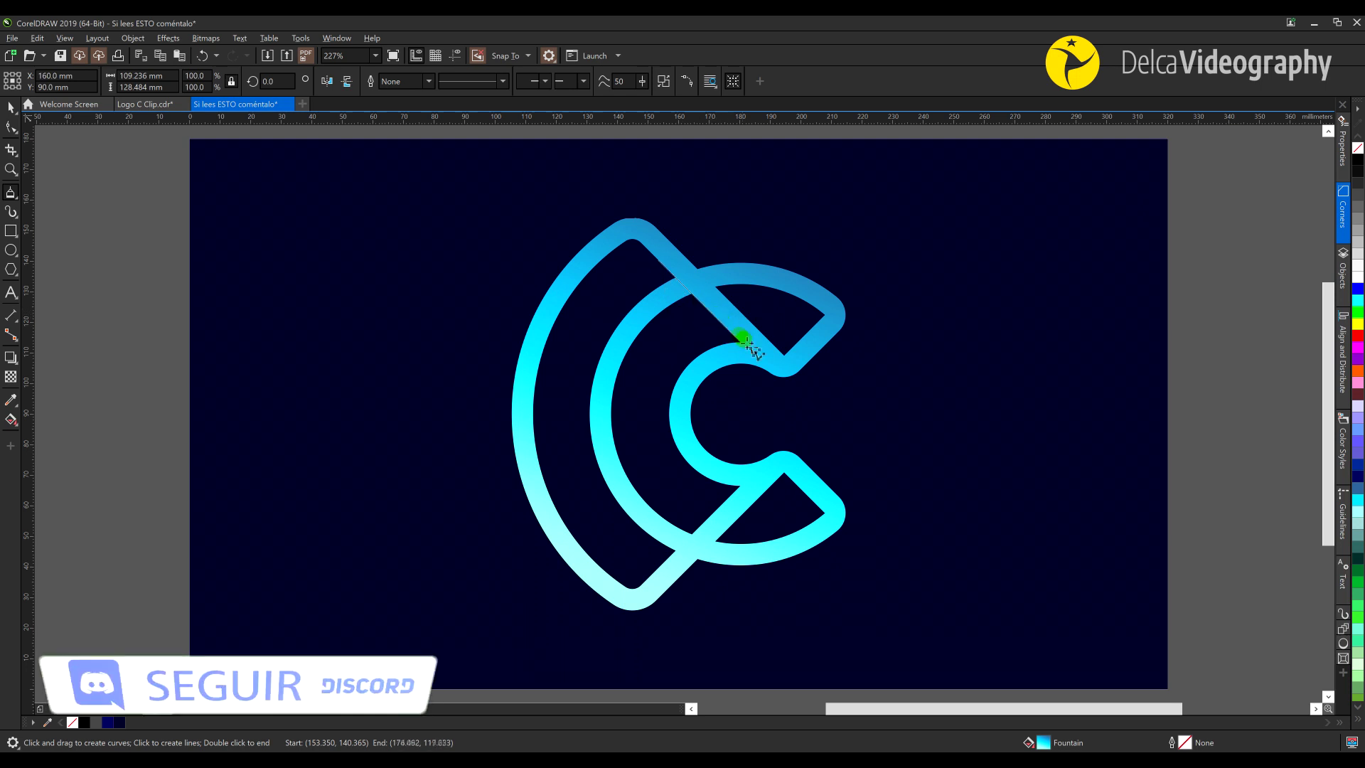
click(803, 405)
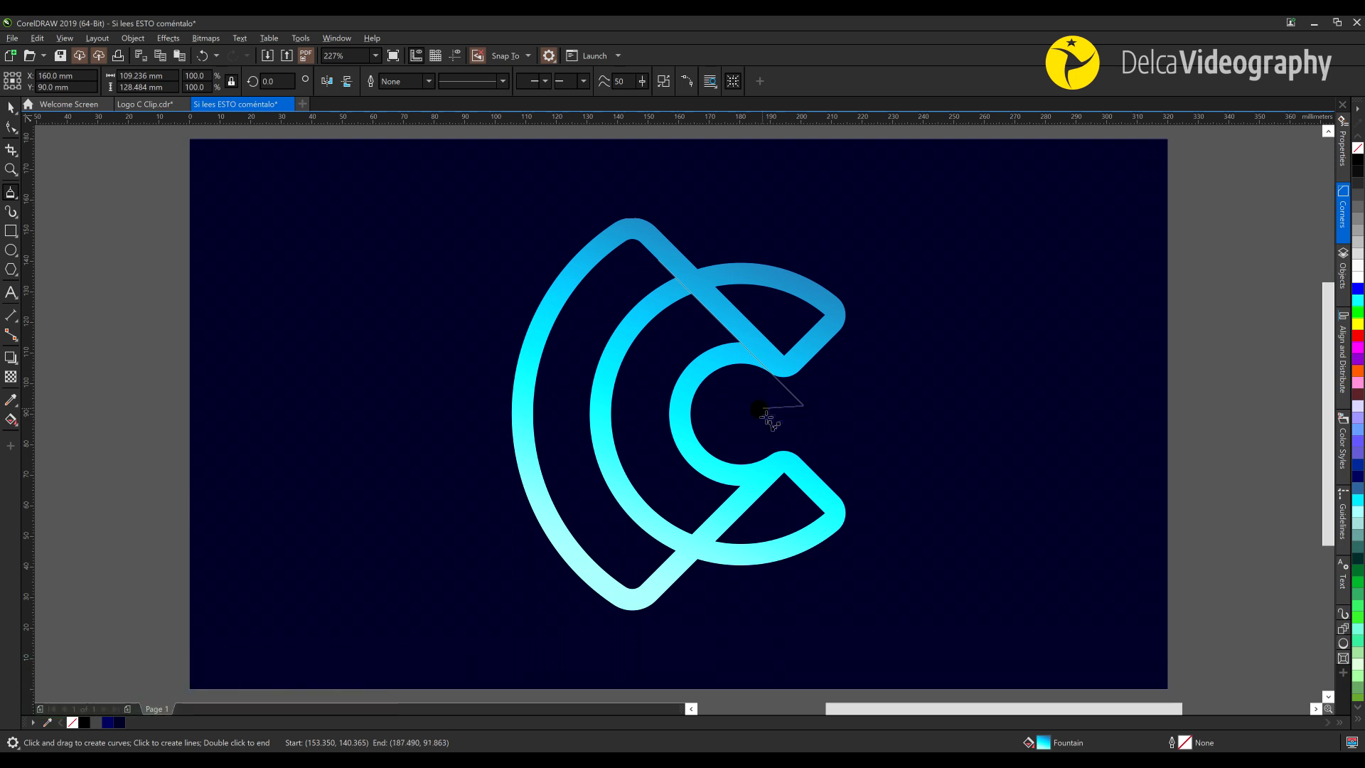
click(730, 429)
click(581, 326)
click(674, 268)
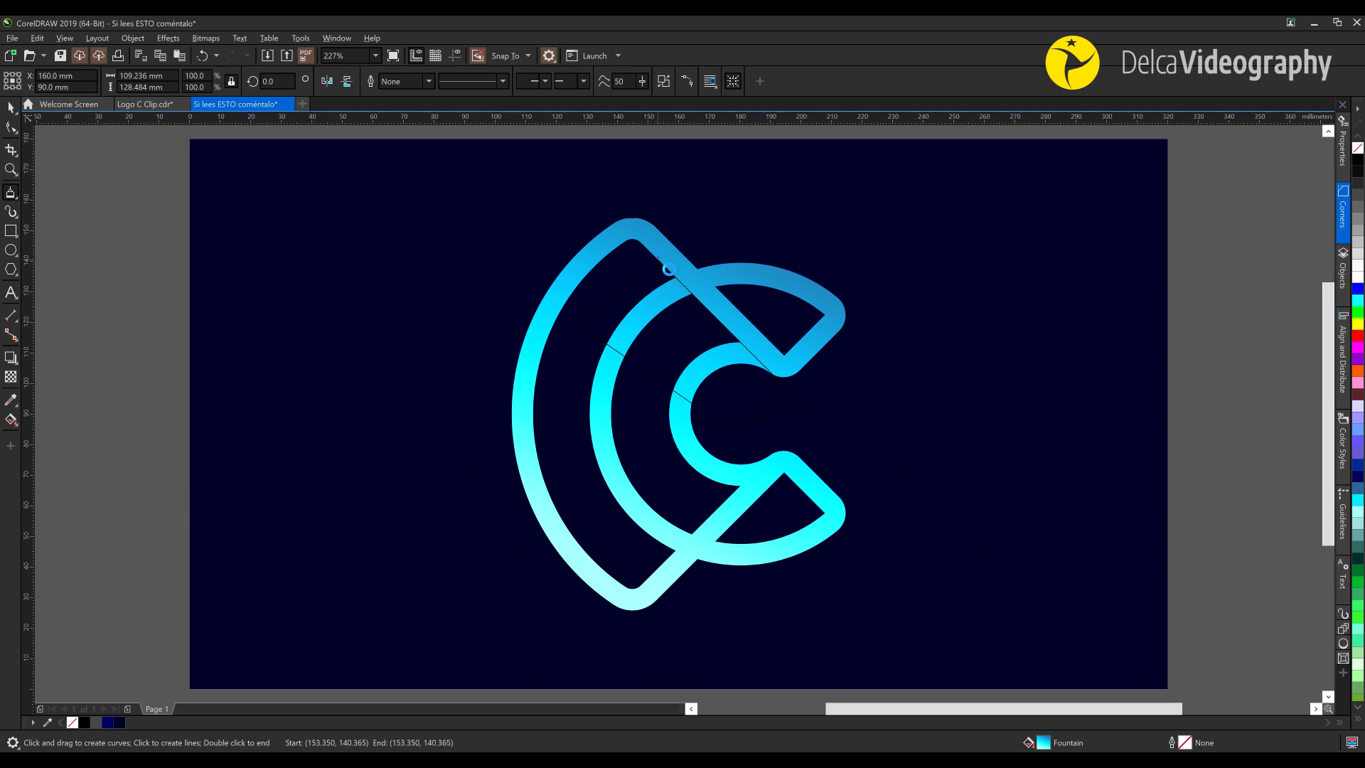
Give the upper helper polygon a white outline 0.5 mm wide
right_click(1359, 274)
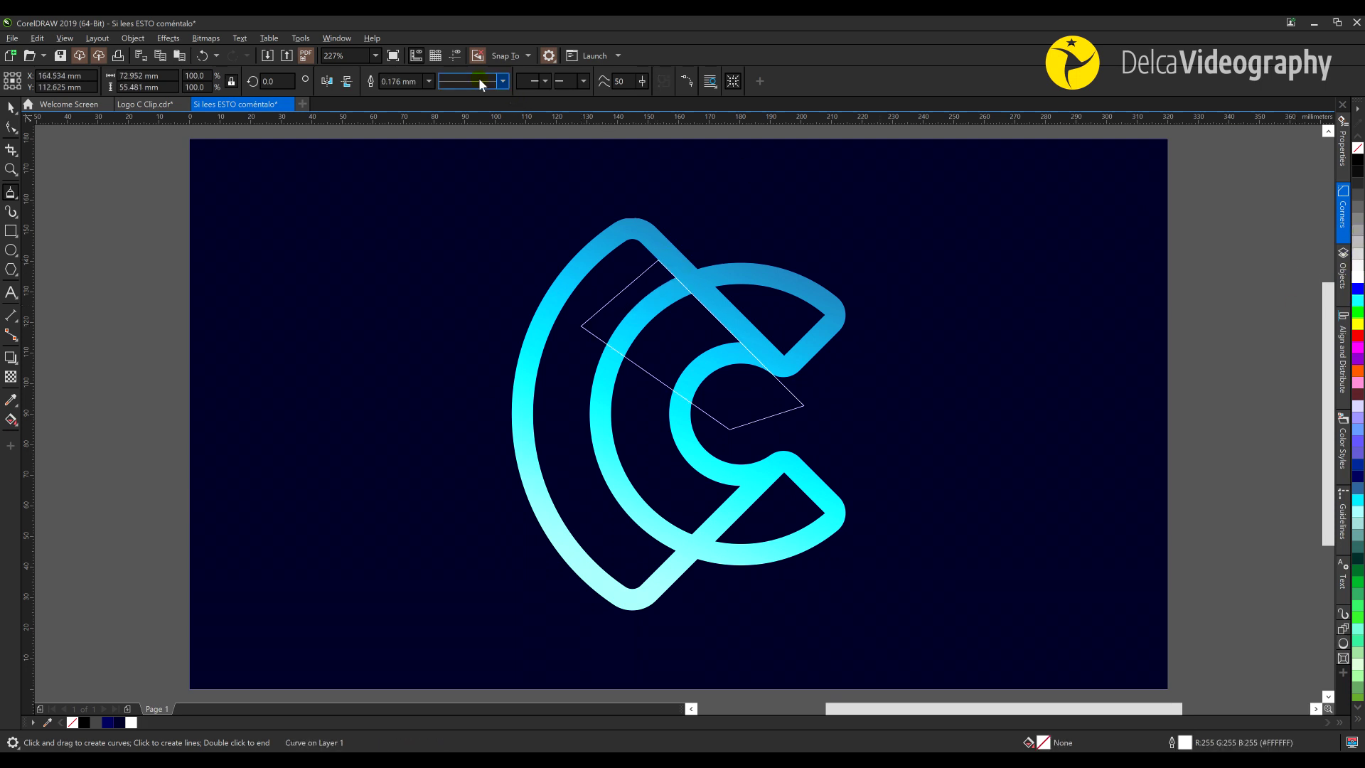
click(429, 81)
click(393, 148)
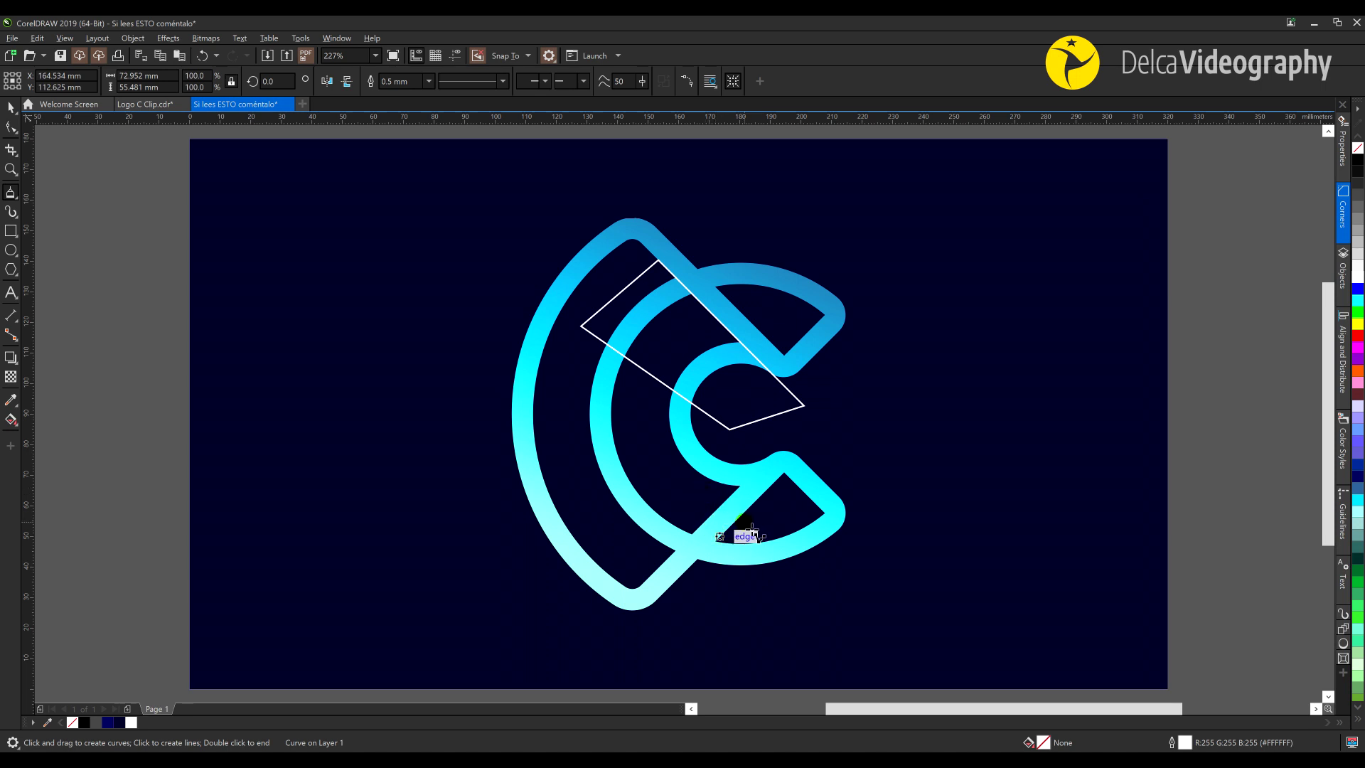
Draw a closed polyline, about 51 × 35 mm, from the lower diagonal's edge around the bottom part of the middle arc
click(751, 534)
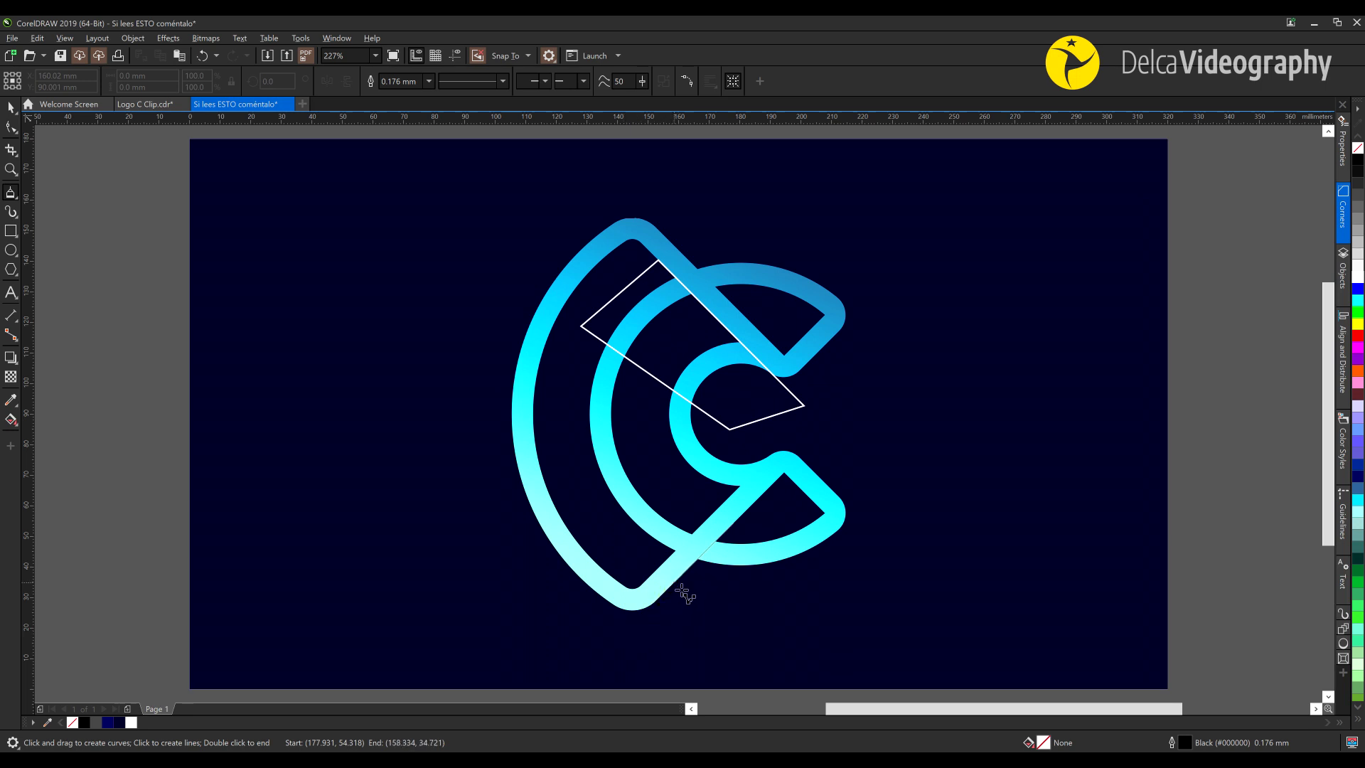
click(829, 613)
click(830, 575)
click(794, 507)
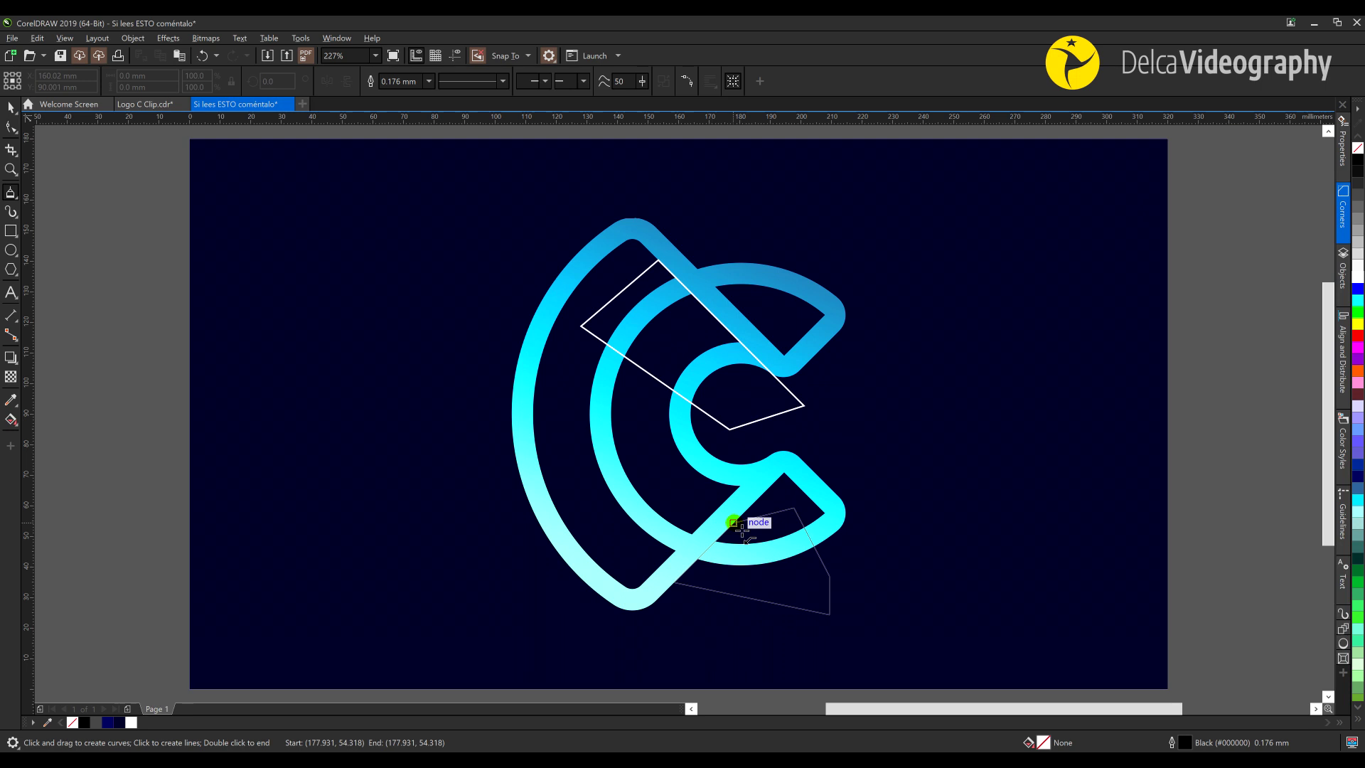
click(733, 523)
Give the lower helper polygon a white outline 0.5 mm wide and deselect it
right_click(1358, 279)
click(429, 81)
text(0.5)
key(Return)
key(space)
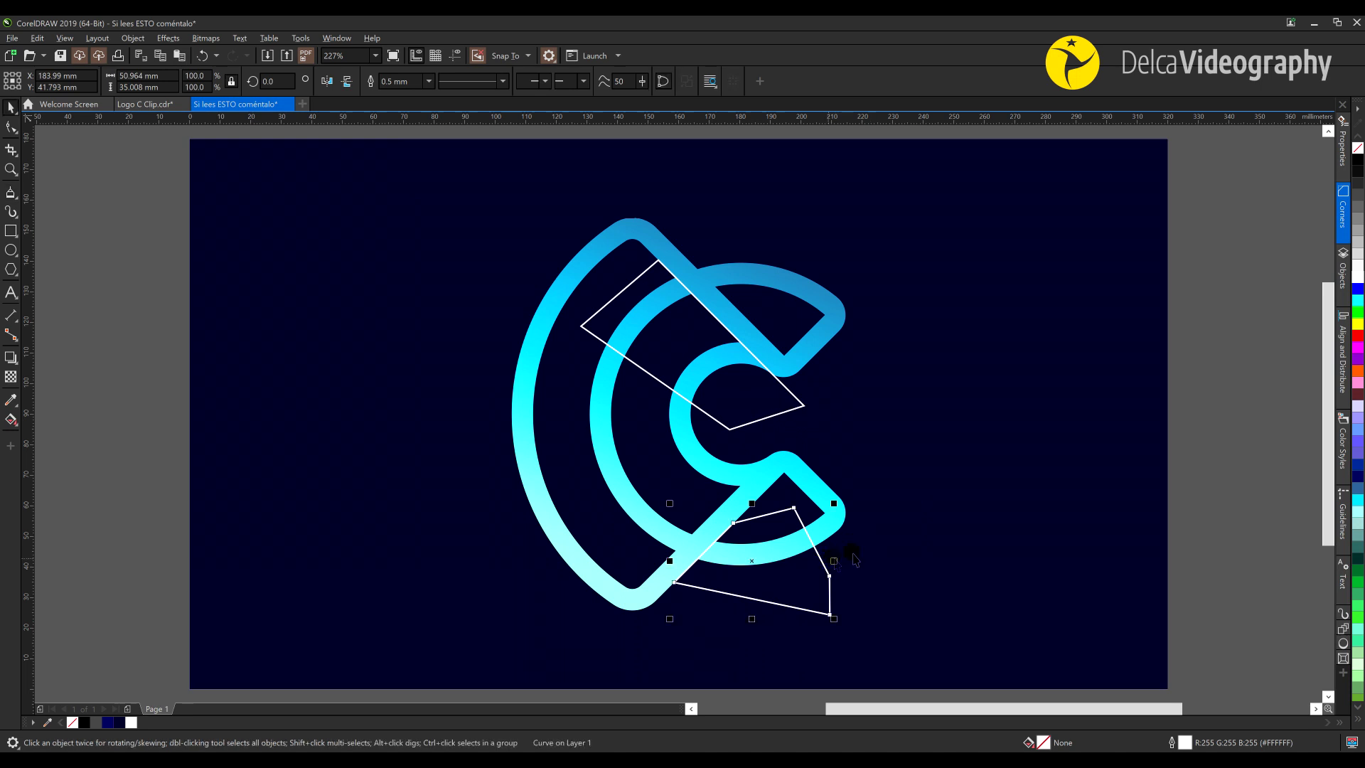
click(1213, 498)
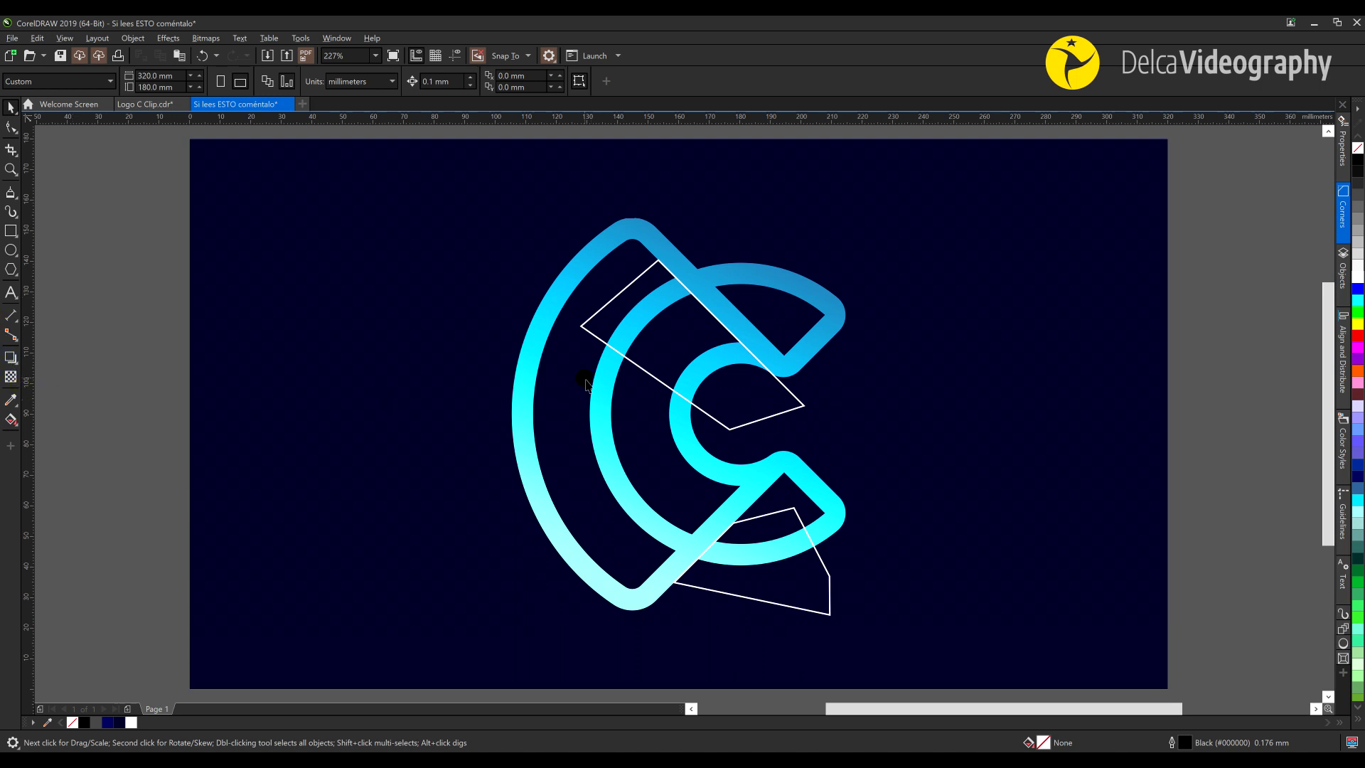
Use Smart Fill to create light green segments from the three arc areas enclosed by the helper polygons
click(12, 427)
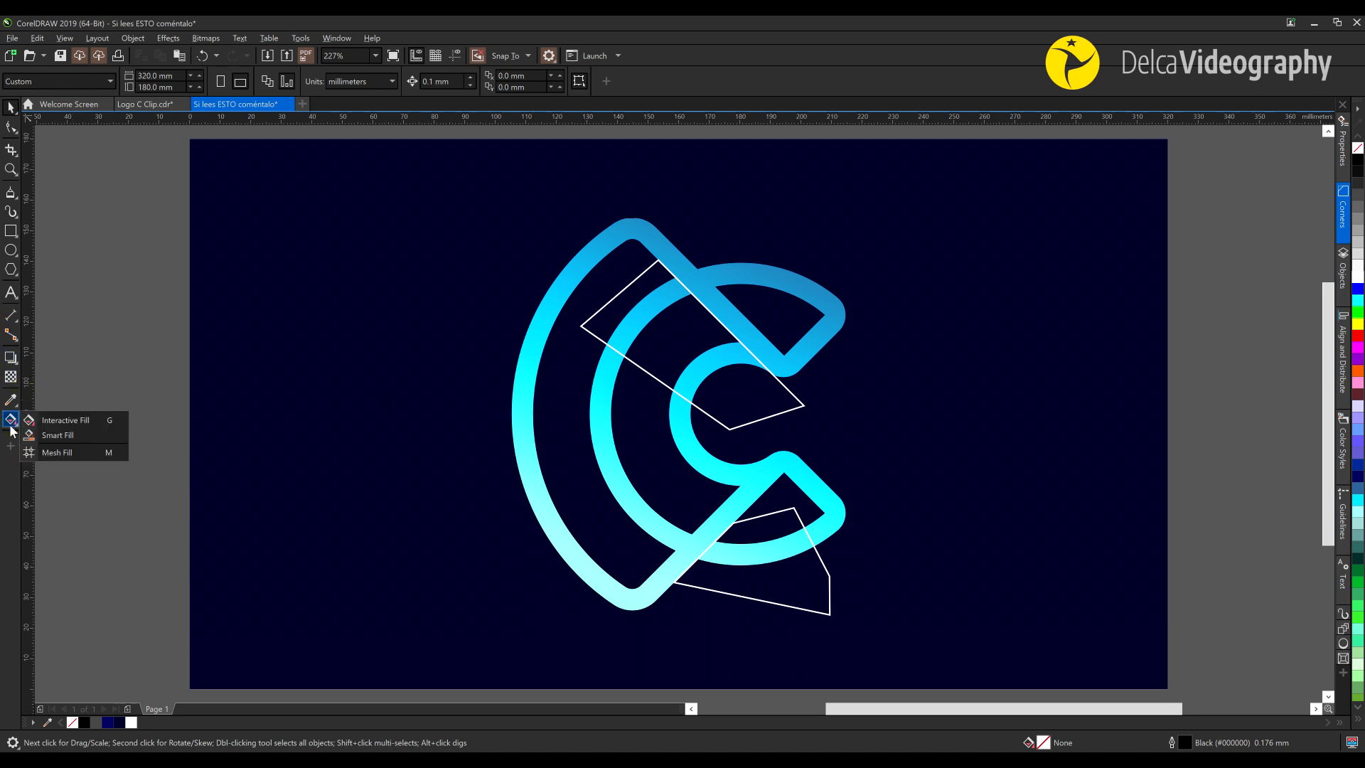
click(66, 433)
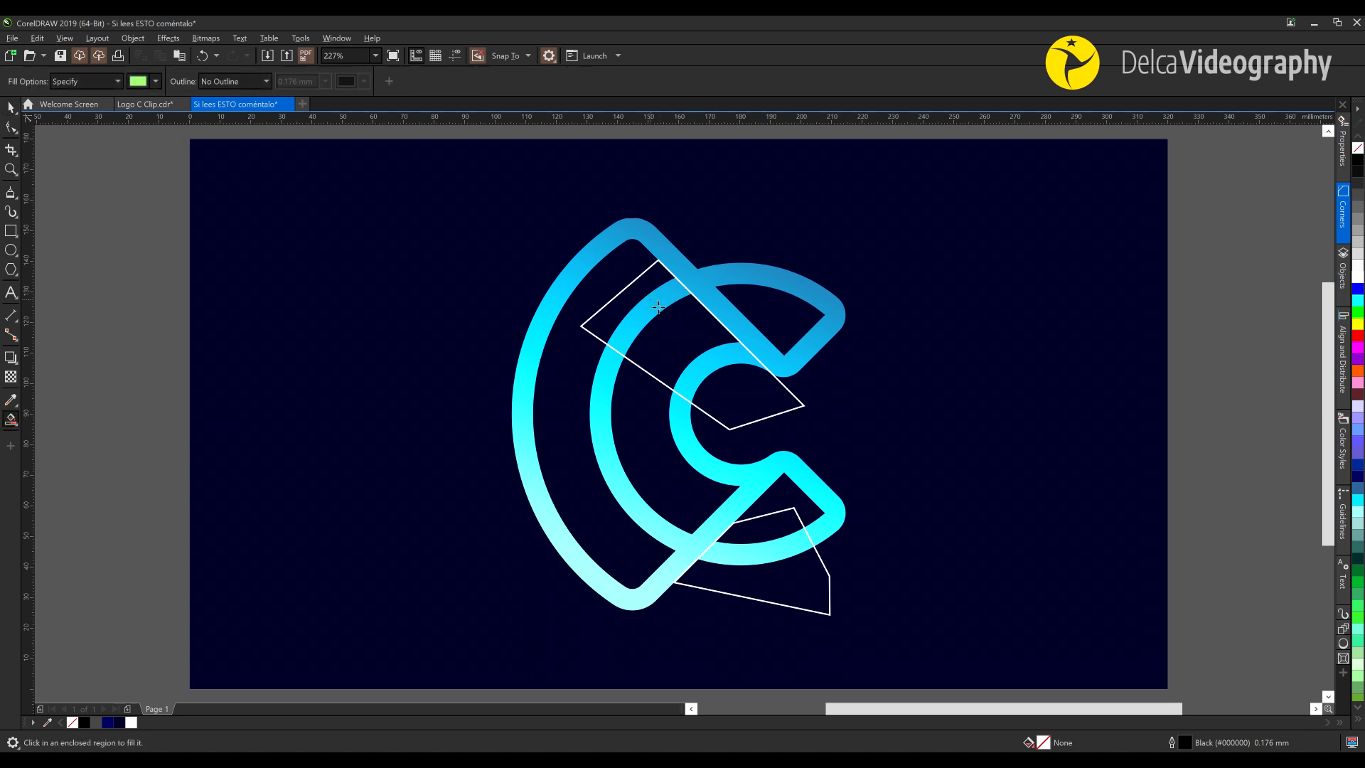
click(664, 307)
click(725, 357)
click(761, 556)
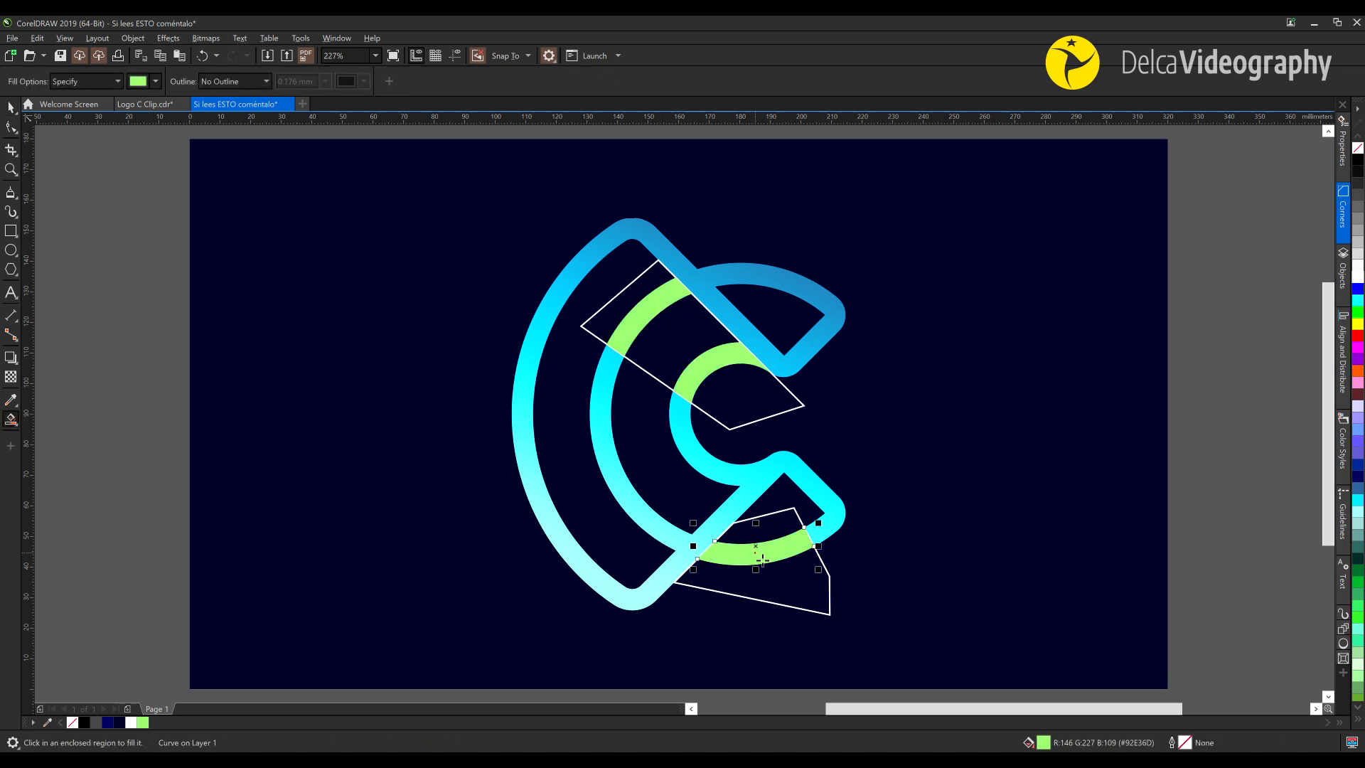
Delete the lower and upper white helper polygons, keeping the filled arc segments
key(space)
click(829, 595)
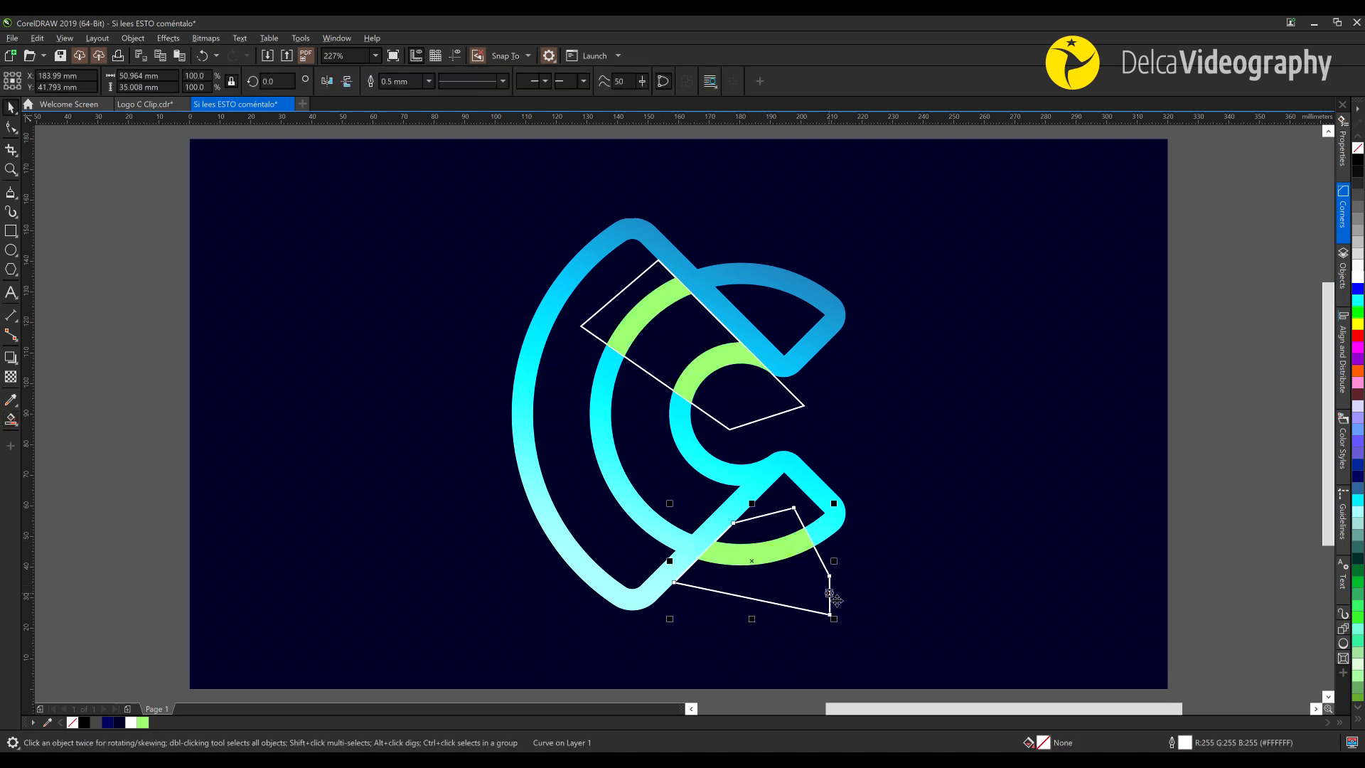
key(Delete)
click(770, 418)
key(Delete)
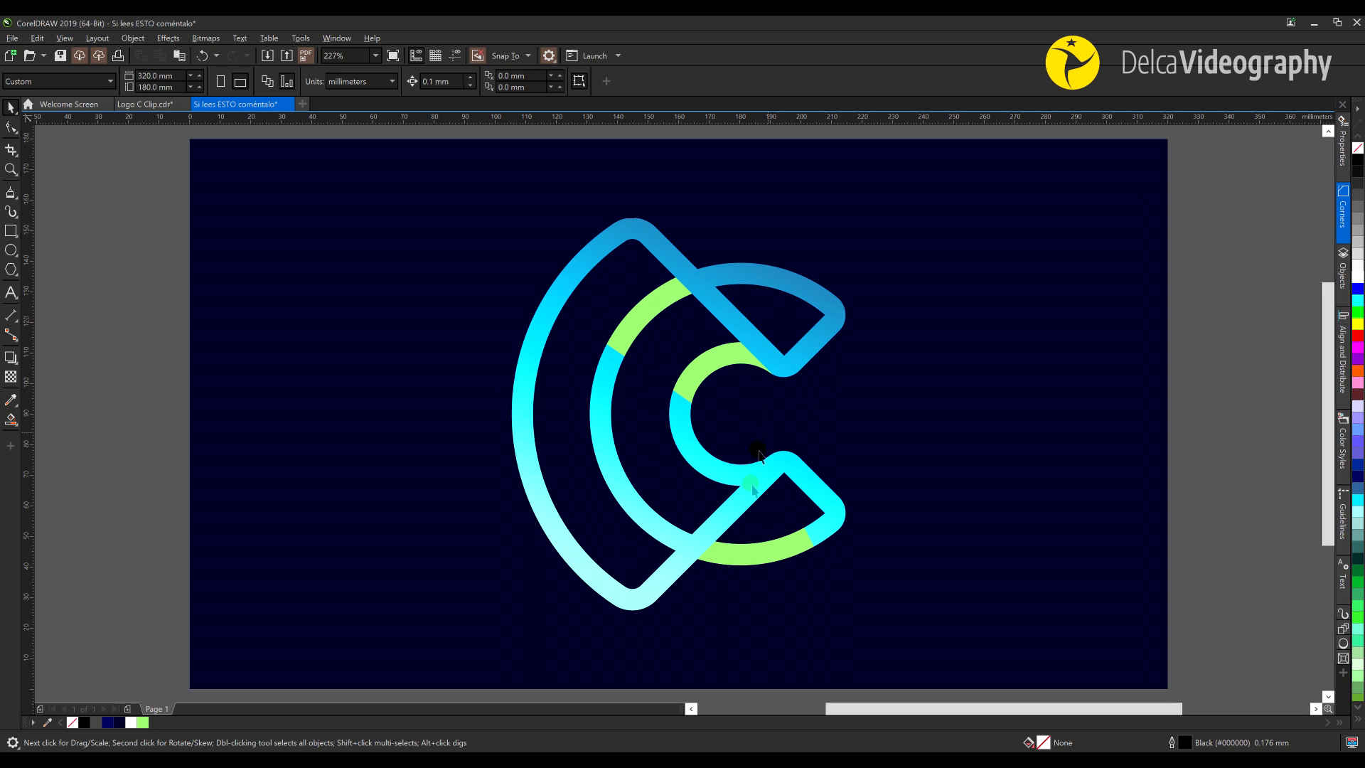
Recolor the three green arc segments black and deselect them
click(751, 555)
shift+click(716, 359)
shift+click(659, 313)
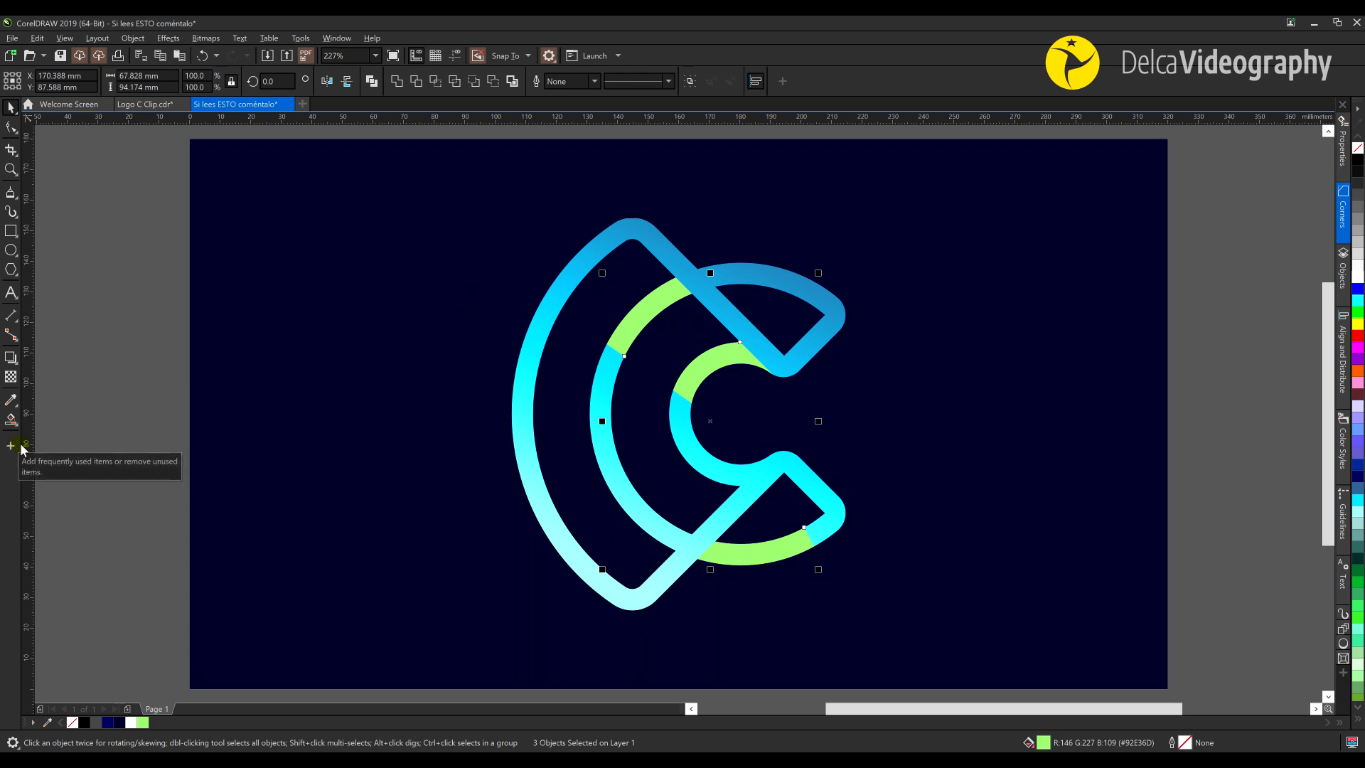
click(1357, 162)
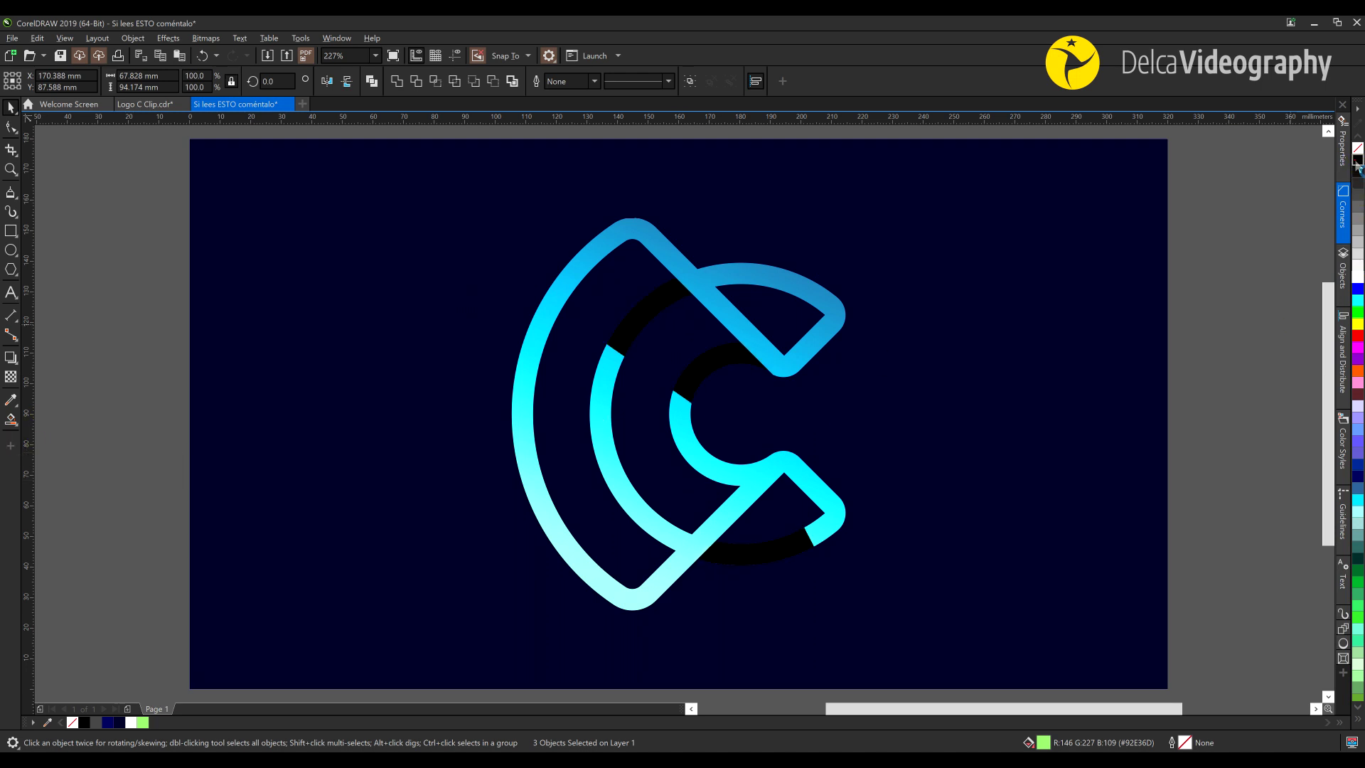
click(1217, 395)
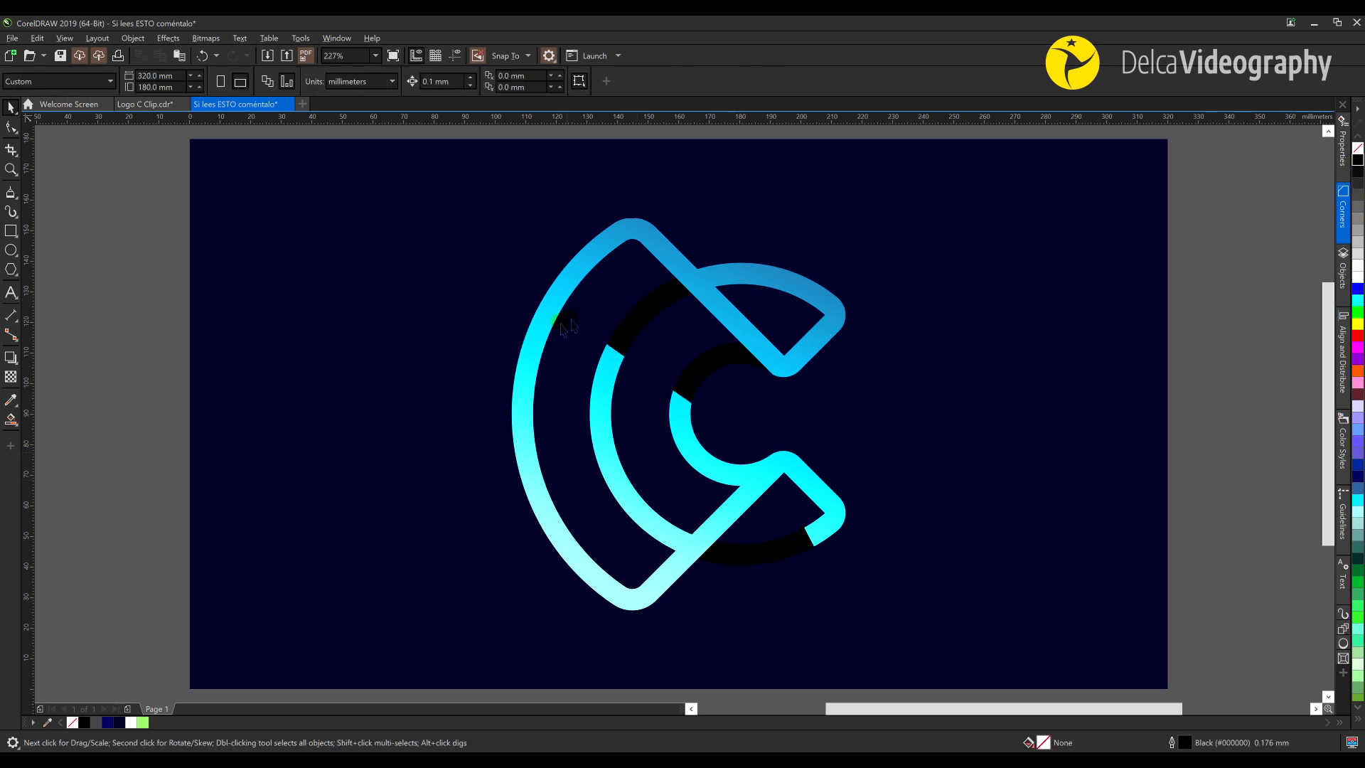
Apply a Subtract-mode fountain transparency at about -140° to the middle arc's upper black segment, fading it away from the diagonal as a shadow
click(679, 302)
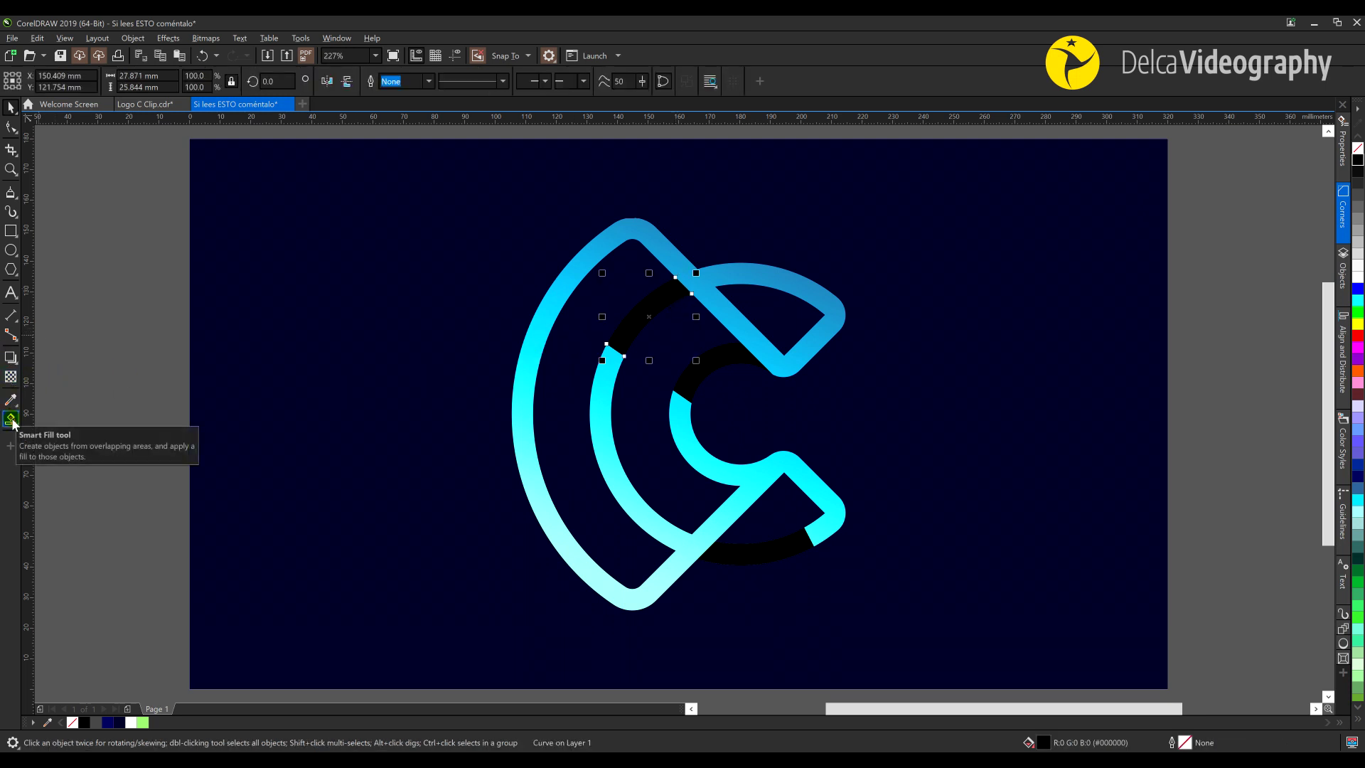
click(10, 376)
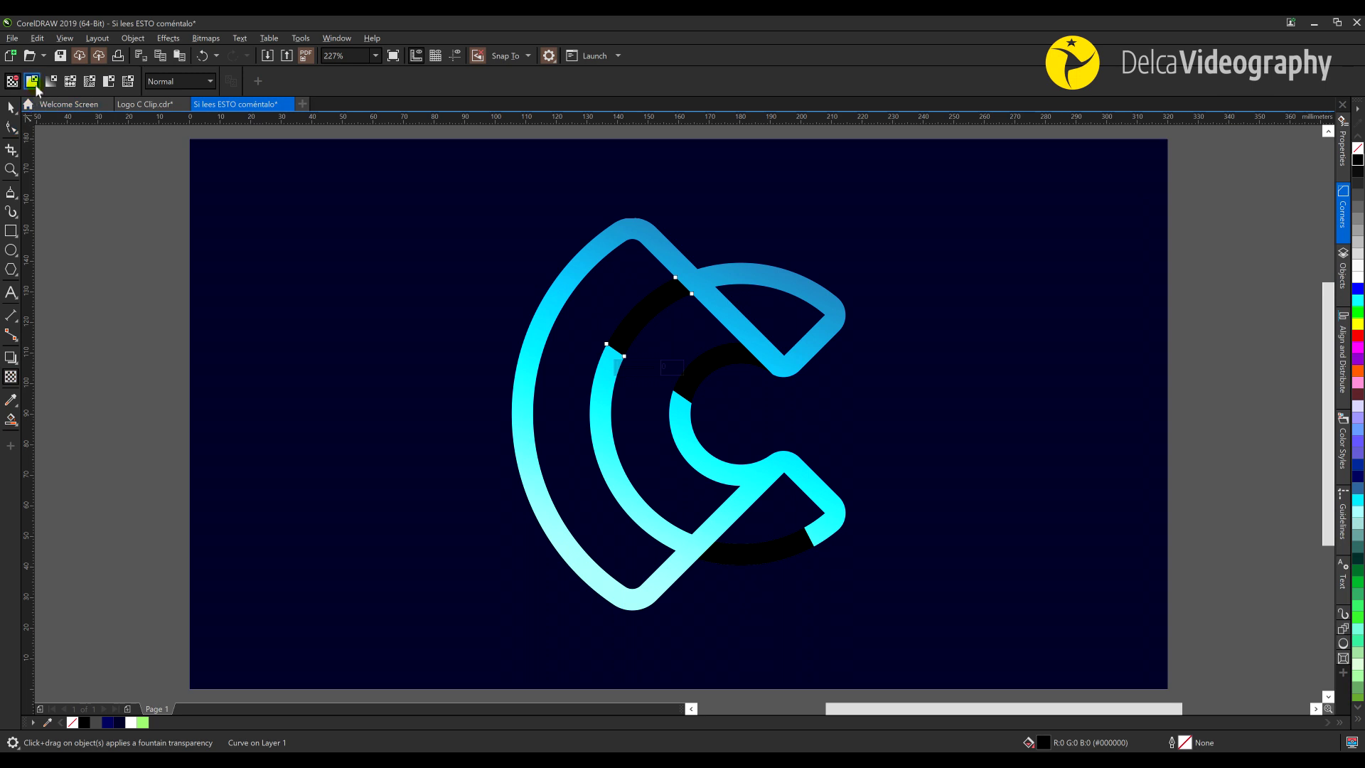
click(171, 81)
click(175, 126)
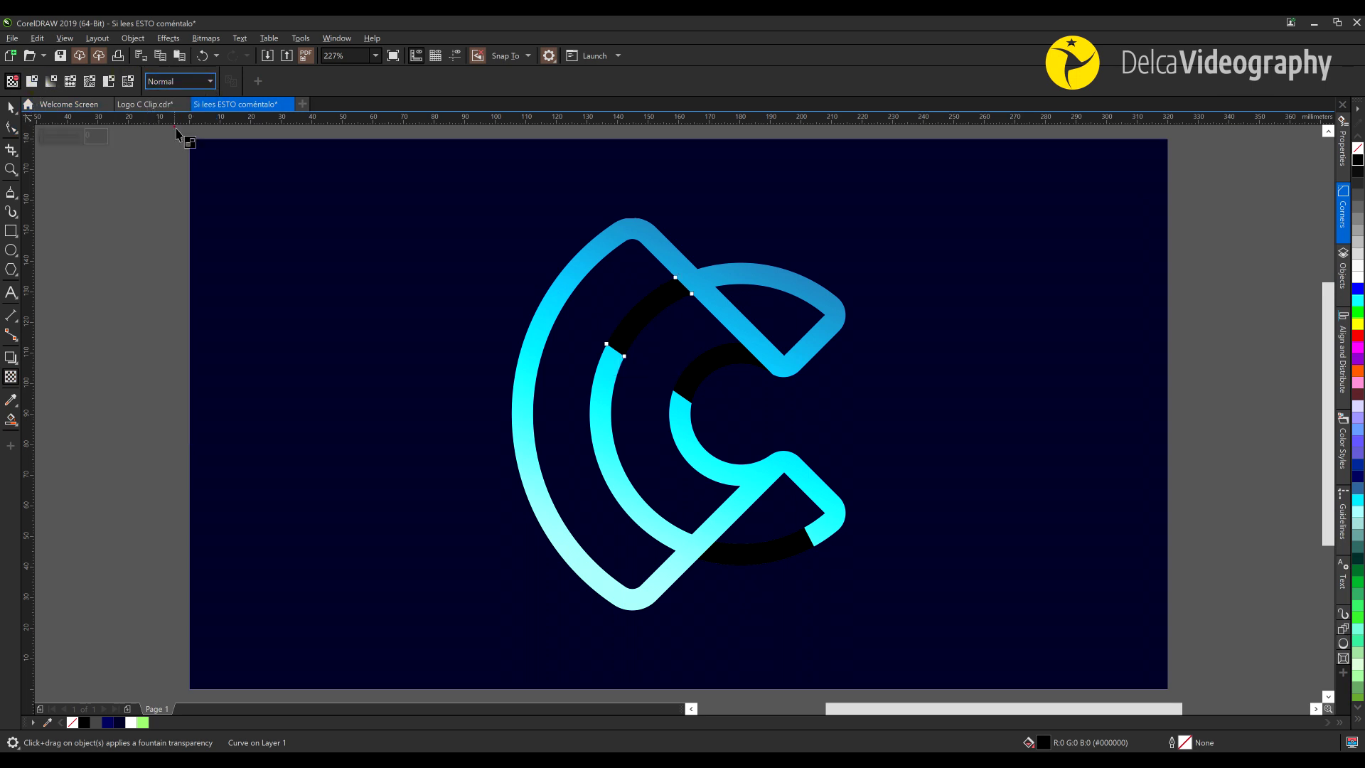
drag(747, 245, 629, 329)
drag(753, 246, 743, 251)
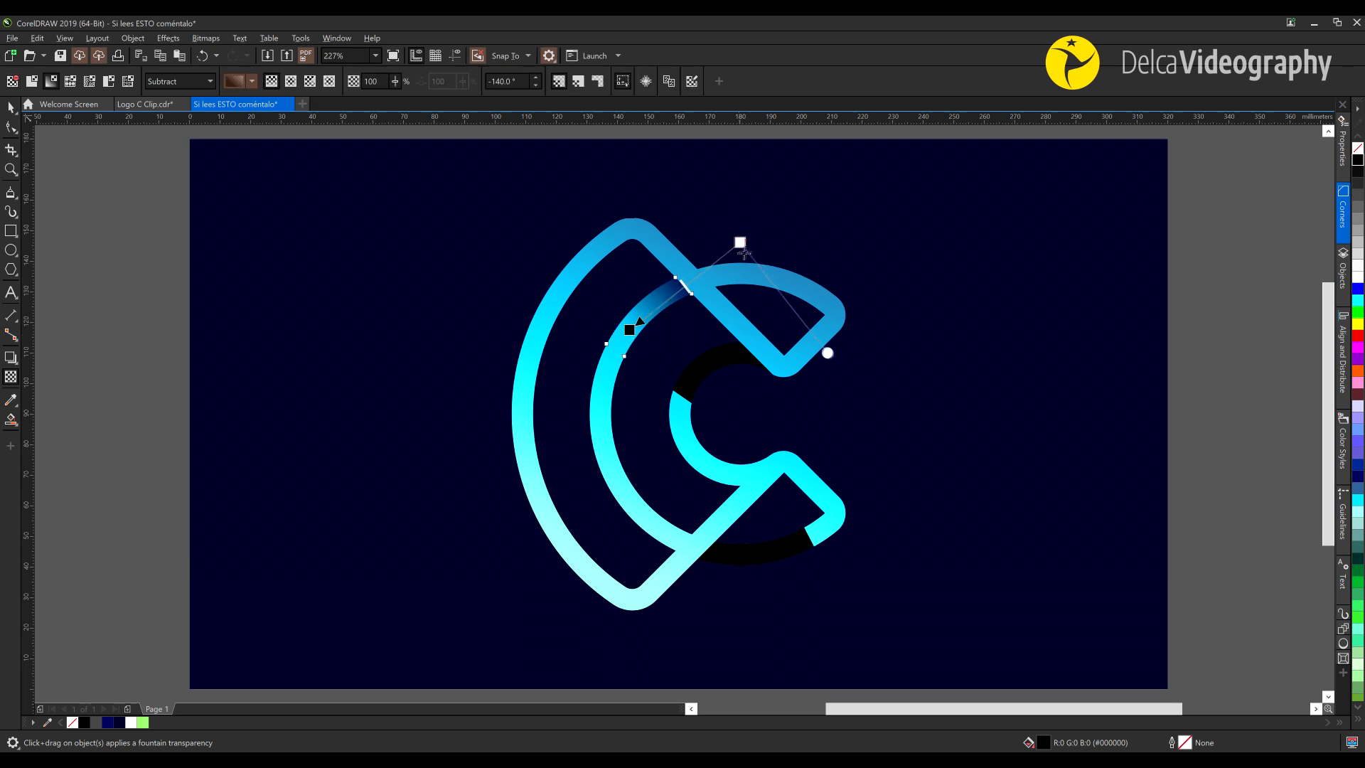
Apply a fountain transparency at about -146° to the inner arc's black segment, fading it away from the diagonal
click(704, 377)
drag(787, 337, 692, 372)
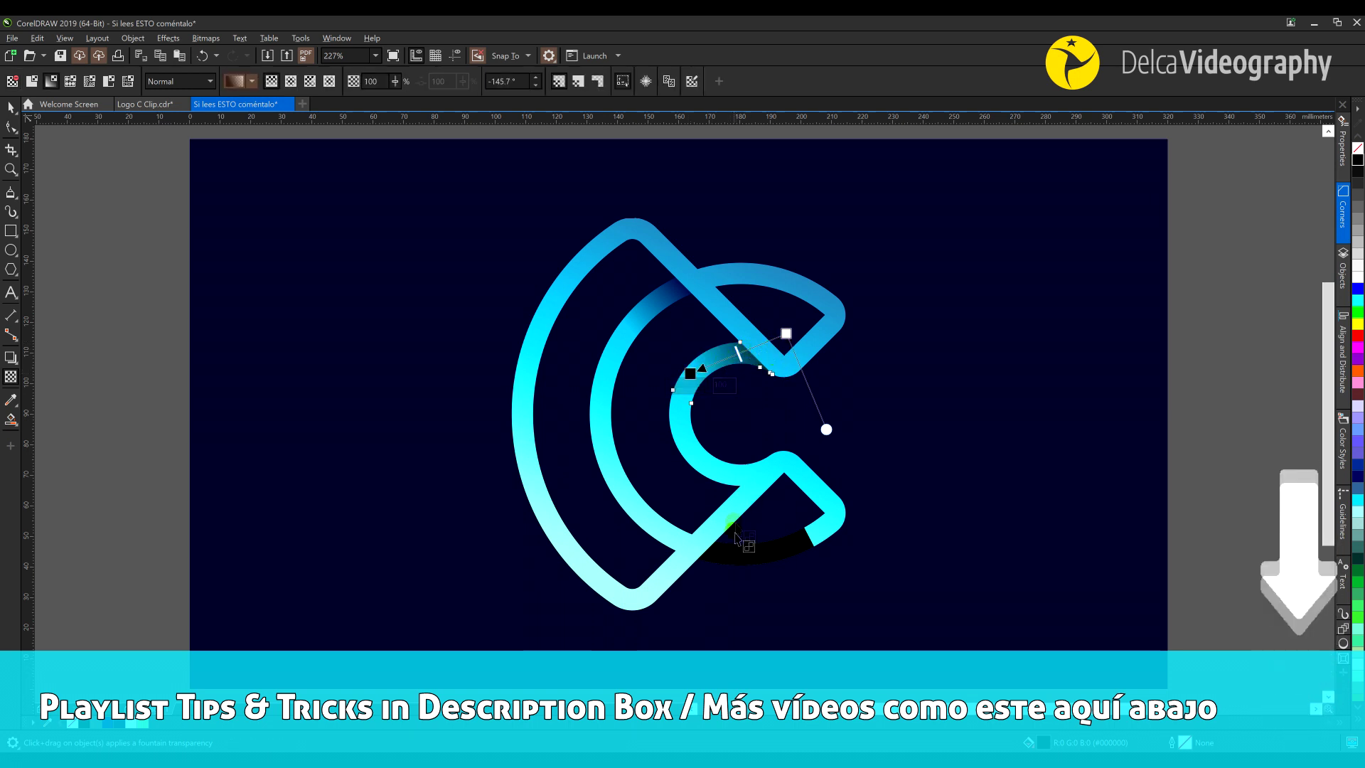